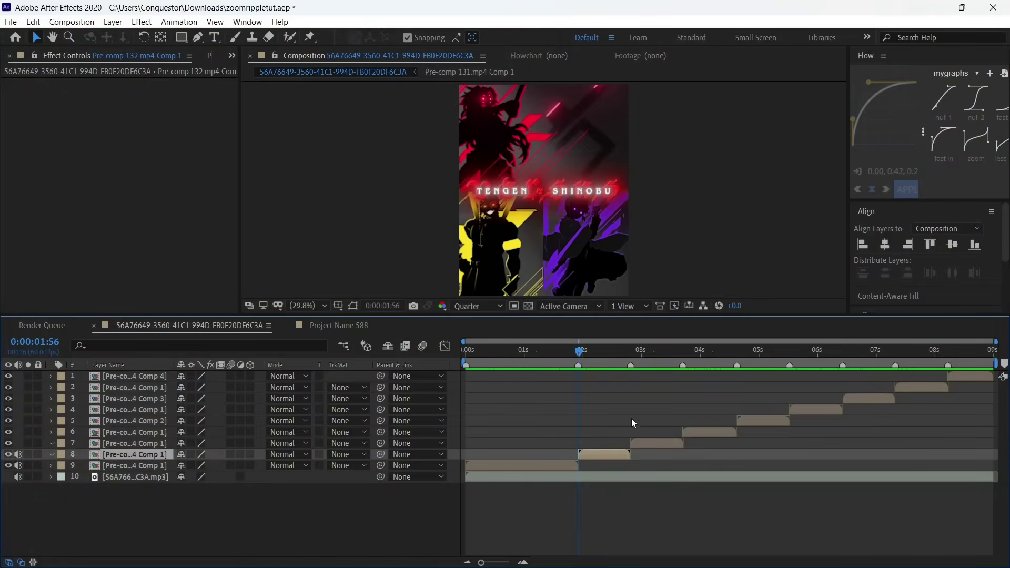
# Apply Motion Tile to layer 8's clip at 0:00:02:27
pyautogui.moveTo(608, 355); pyautogui.dragTo(654, 368)
pyautogui.moveTo(584, 441); pyautogui.dragTo(639, 460)
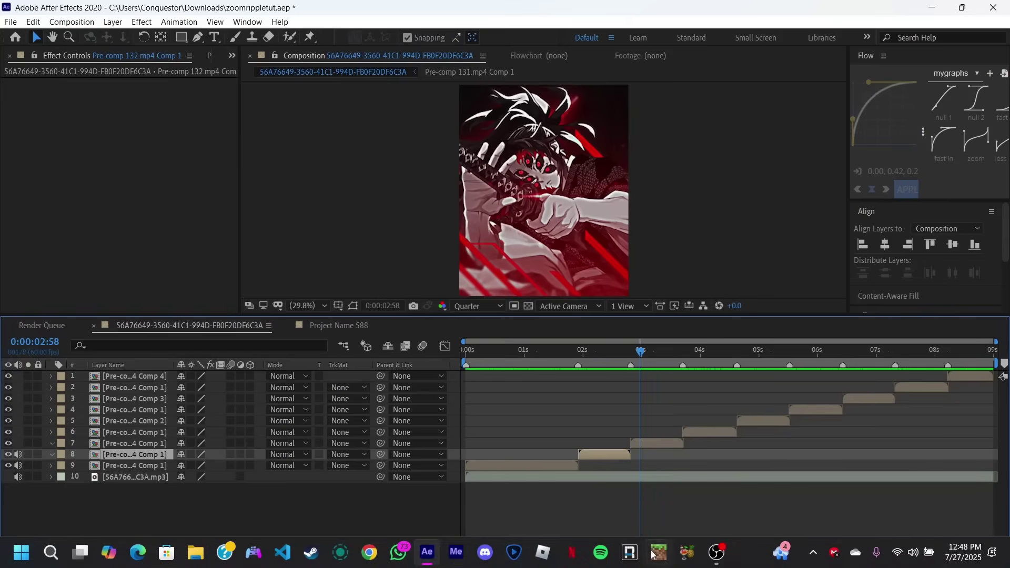
pyautogui.click(609, 363)
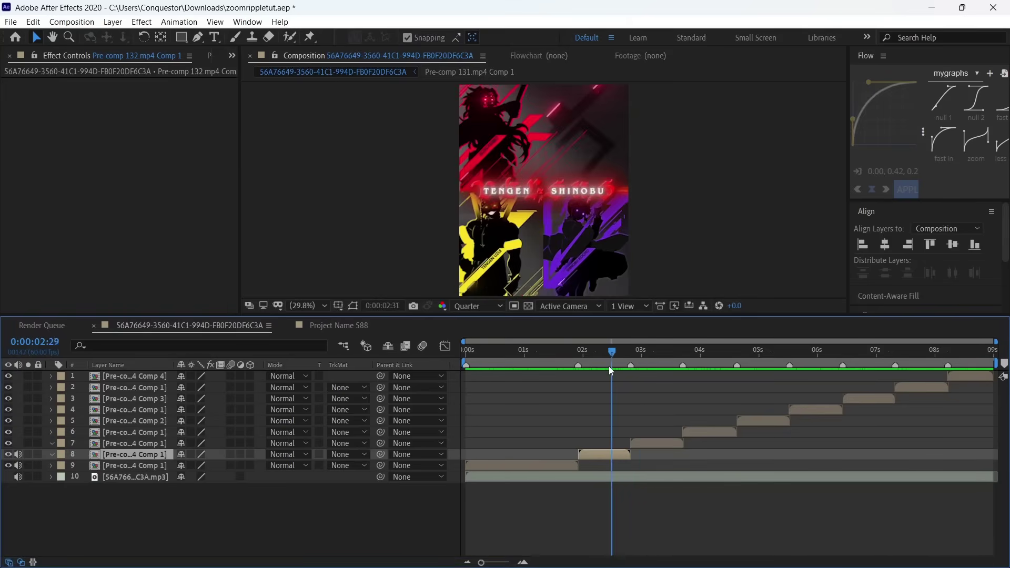
pyautogui.click(612, 487)
pyautogui.click(601, 455)
pyautogui.hotkey('ctrl', 'space')
pyautogui.write('mot')
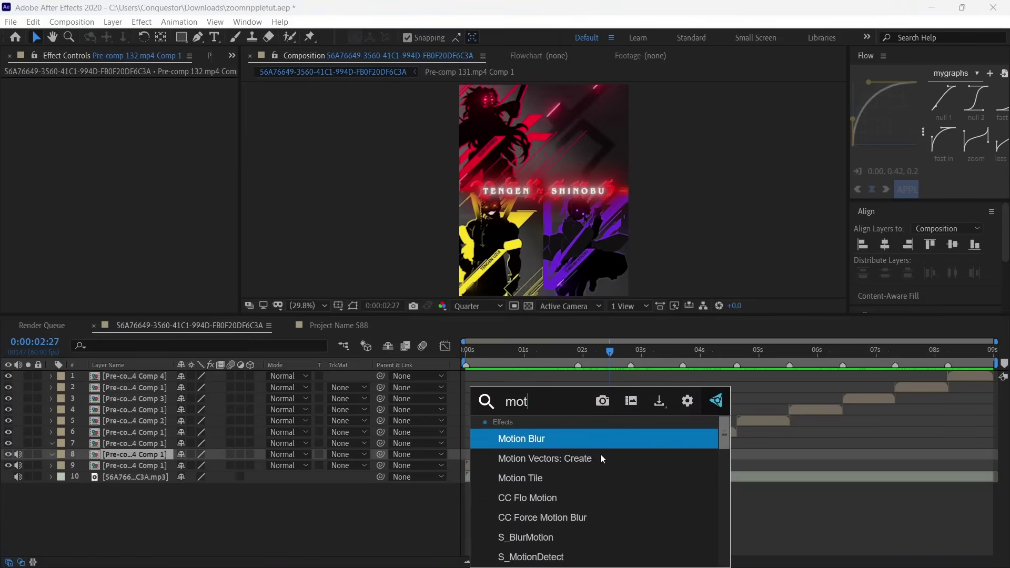
pyautogui.write('ion tile')
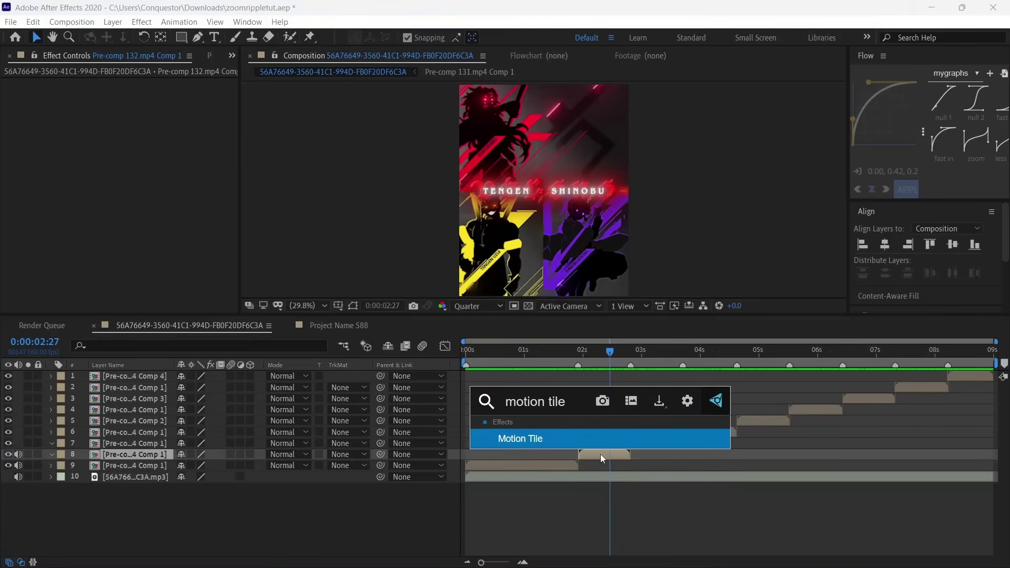
pyautogui.click(605, 444)
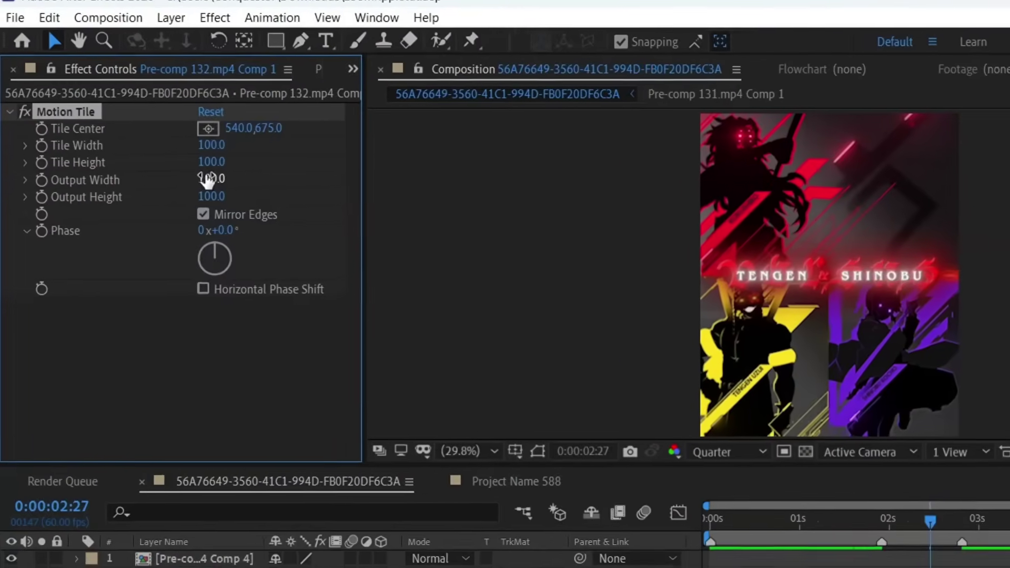
# Set Motion Tile's Output Width and Output Height both to 200
pyautogui.click(138, 128)
pyautogui.write('20')
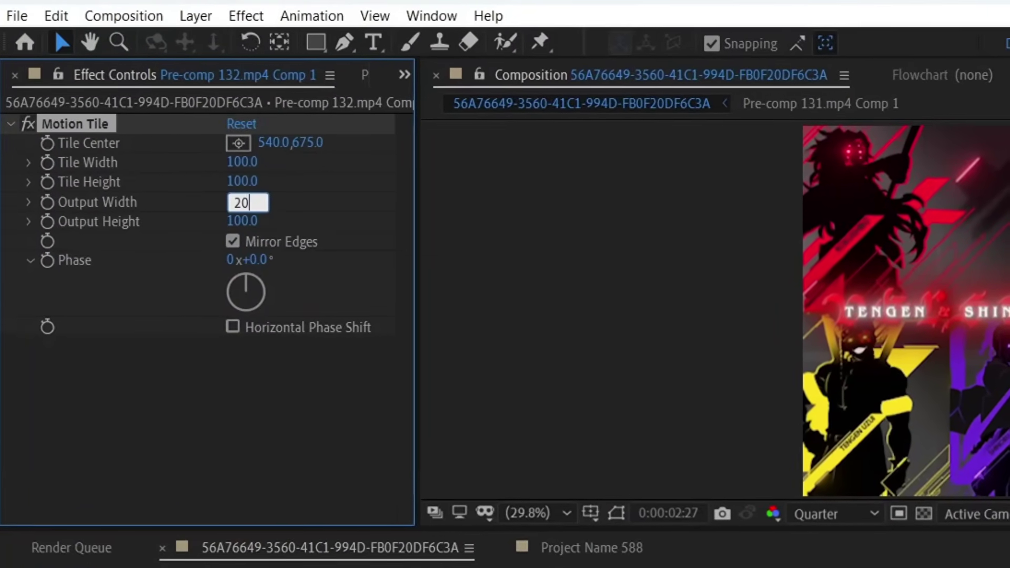
pyautogui.press('Return')
pyautogui.click(243, 221)
pyautogui.write('2')
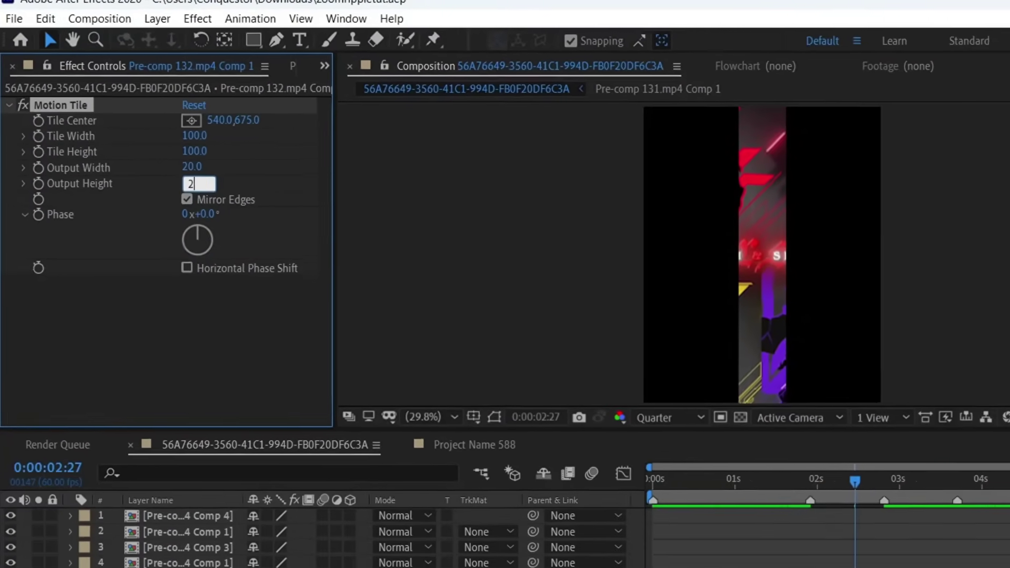
pyautogui.write('00')
pyautogui.press('Return')
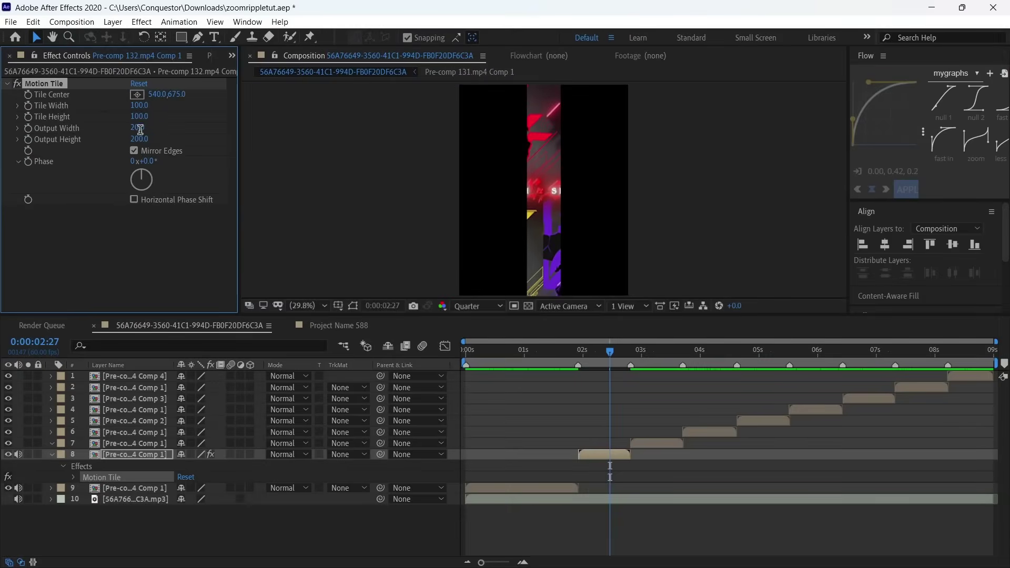
pyautogui.click(139, 128)
pyautogui.write('200')
pyautogui.press('Return')
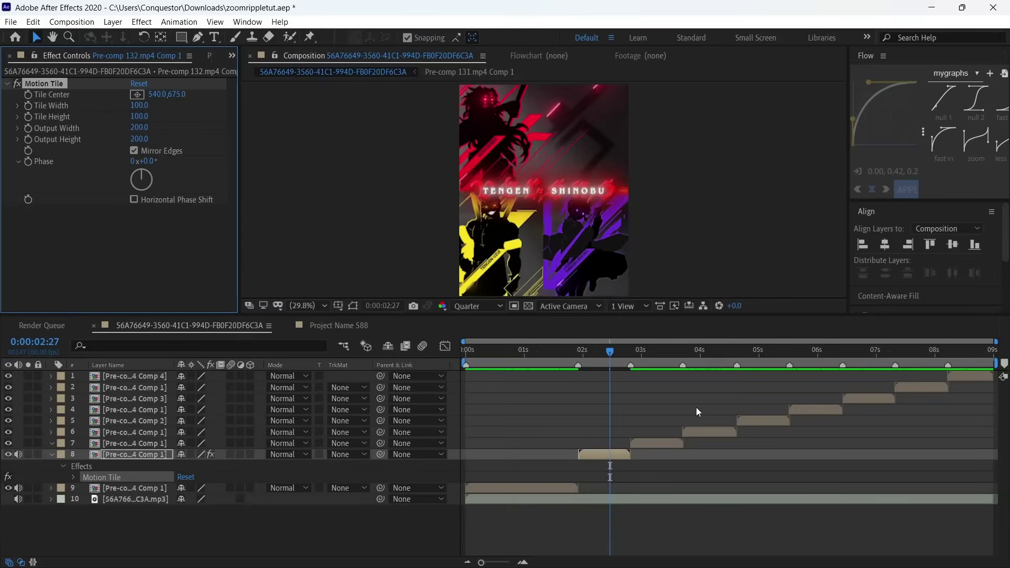
pyautogui.moveTo(591, 351); pyautogui.dragTo(582, 357)
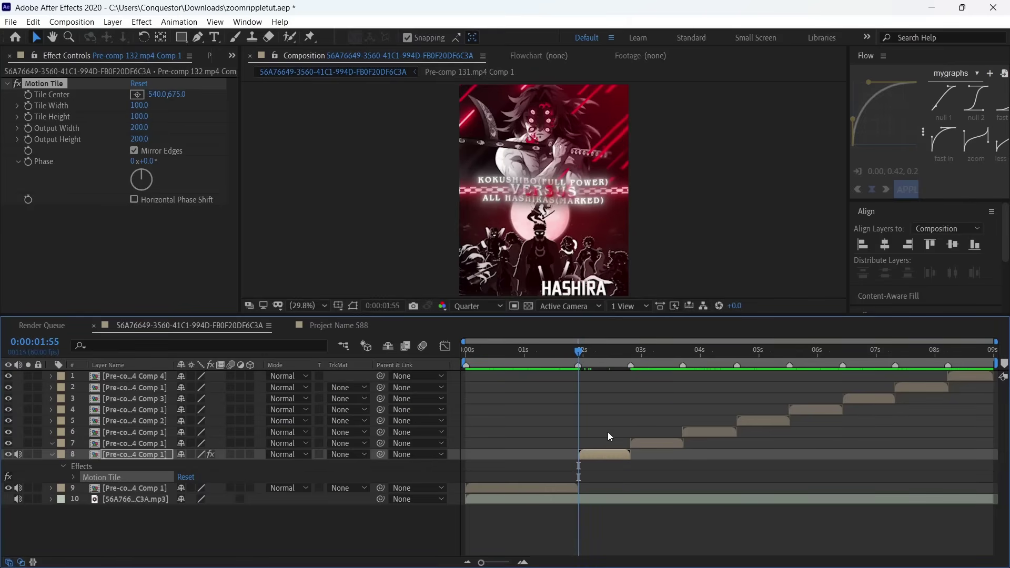
# Apply S_BlurMoCurves to layer 8 and set Z Dist to 1.2
pyautogui.click(609, 453)
pyautogui.hotkey('ctrl', 'space')
pyautogui.write('s')
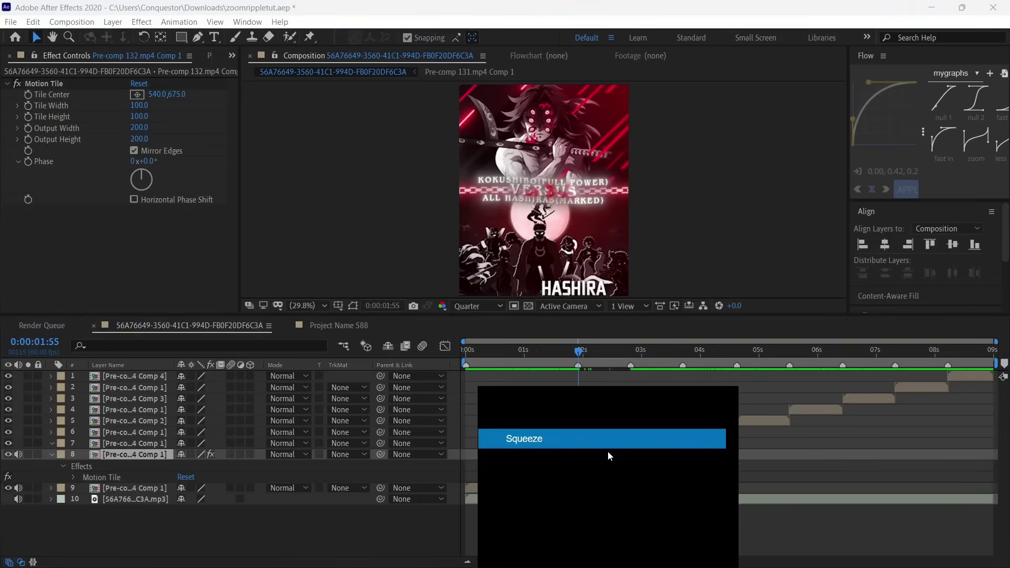
pyautogui.write('_blurmocu')
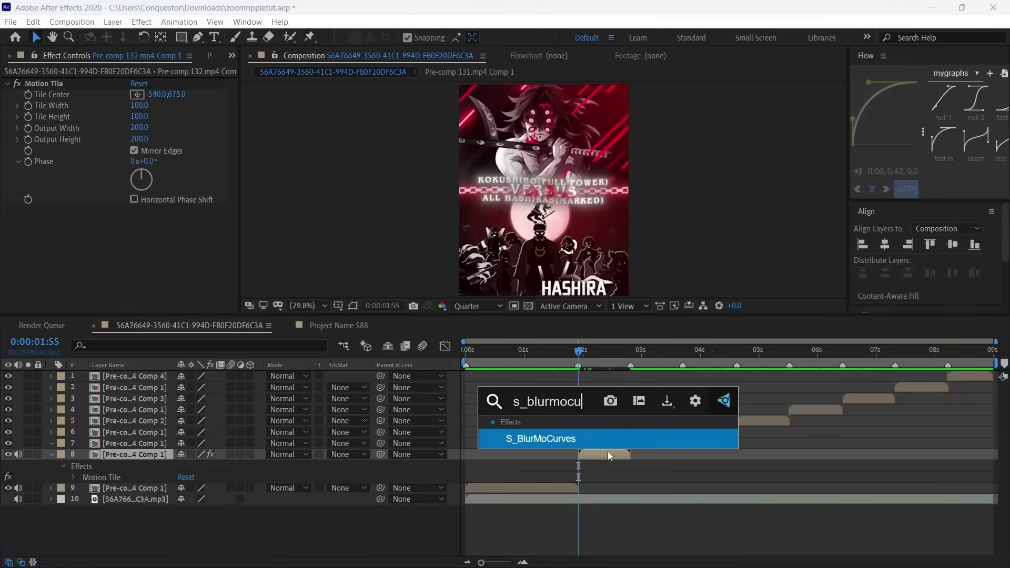
pyautogui.press('Return')
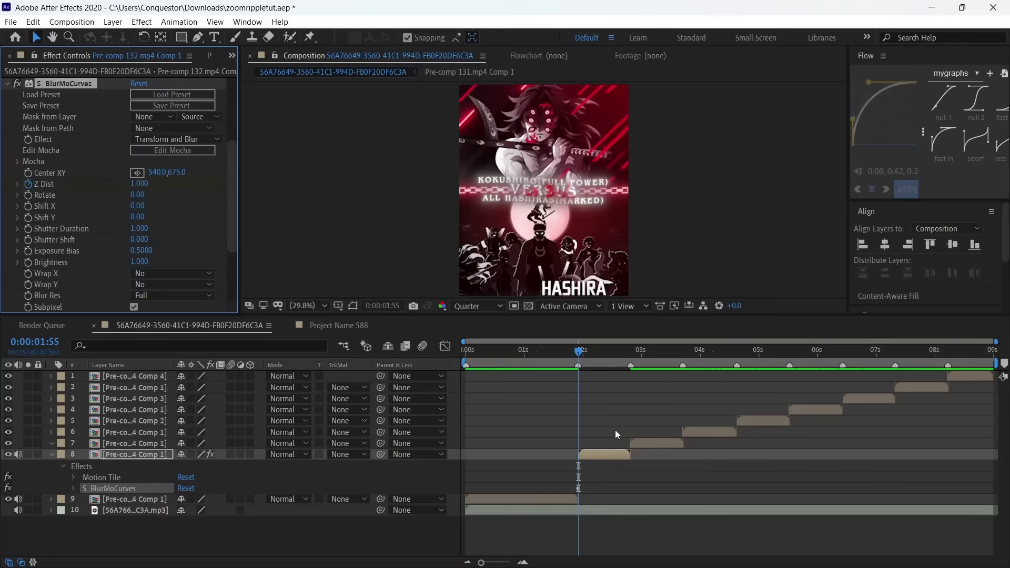
pyautogui.click(139, 183)
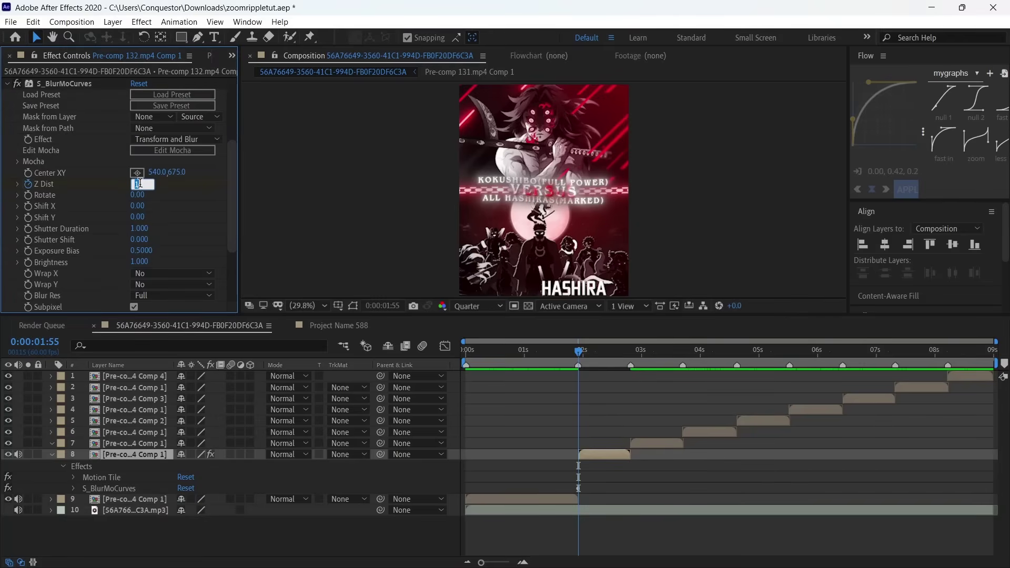
pyautogui.write('1.2')
pyautogui.press('Return')
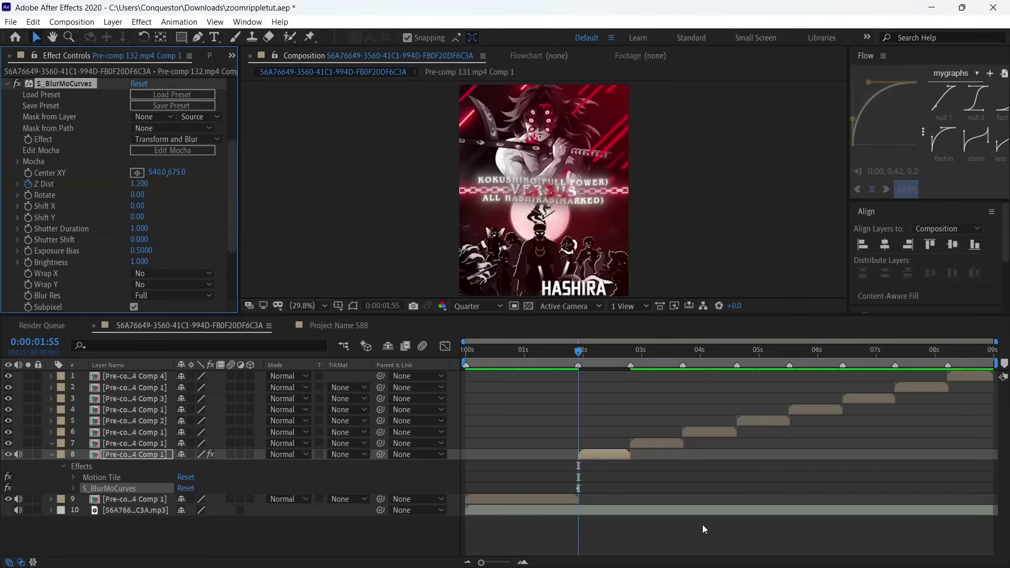
# Add a second Z Dist keyframe of 0.5 at 0:00:02:48
pyautogui.press('u')
pyautogui.click(630, 369)
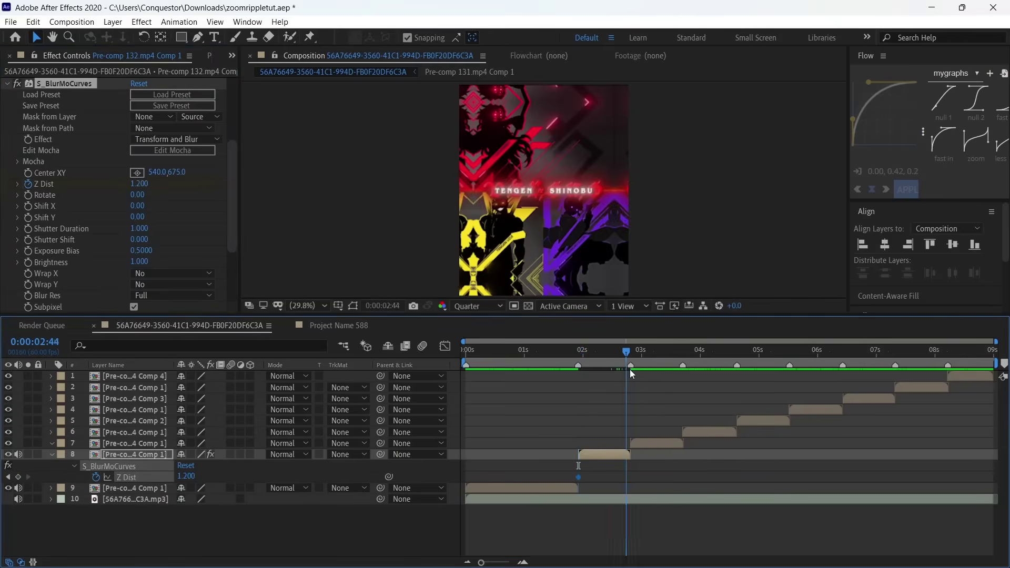
pyautogui.click(144, 184)
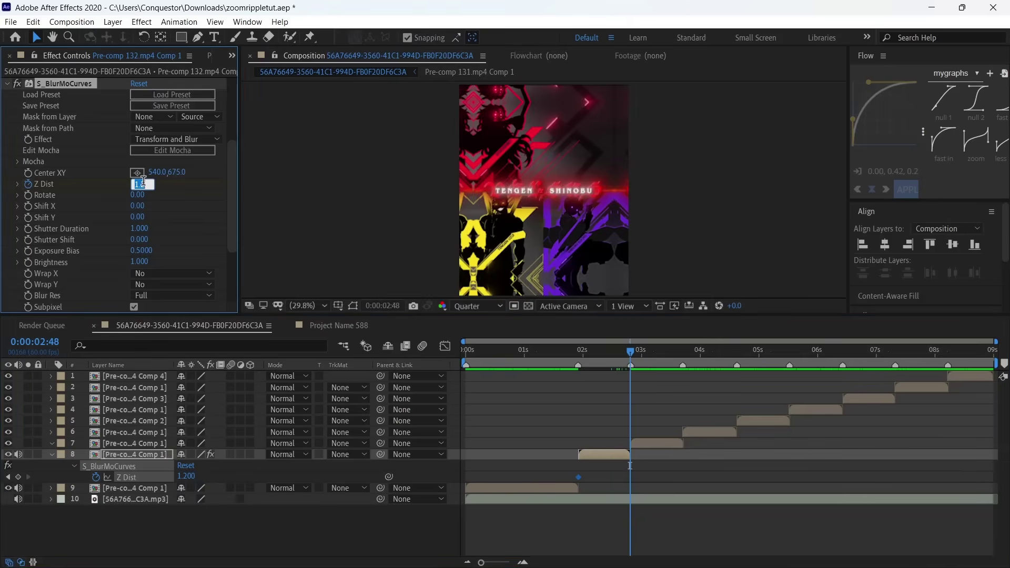
pyautogui.write('0.5')
pyautogui.press('Return')
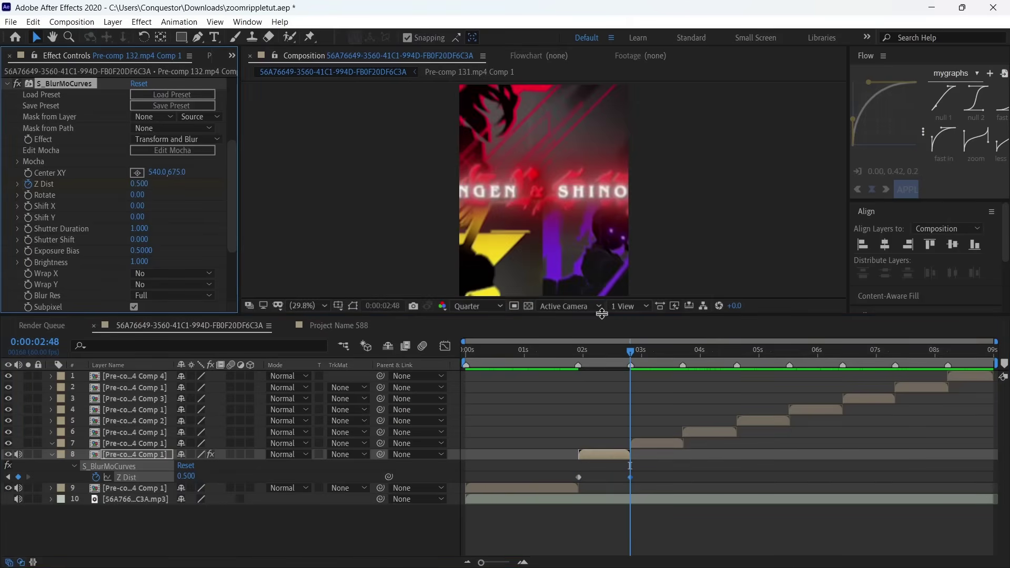
# Shape a sharper custom Flow ease curve and apply it to both Z Dist keyframes
pyautogui.click(600, 372)
pyautogui.moveTo(557, 469); pyautogui.dragTo(646, 491)
pyautogui.moveTo(873, 81); pyautogui.dragTo(917, 122)
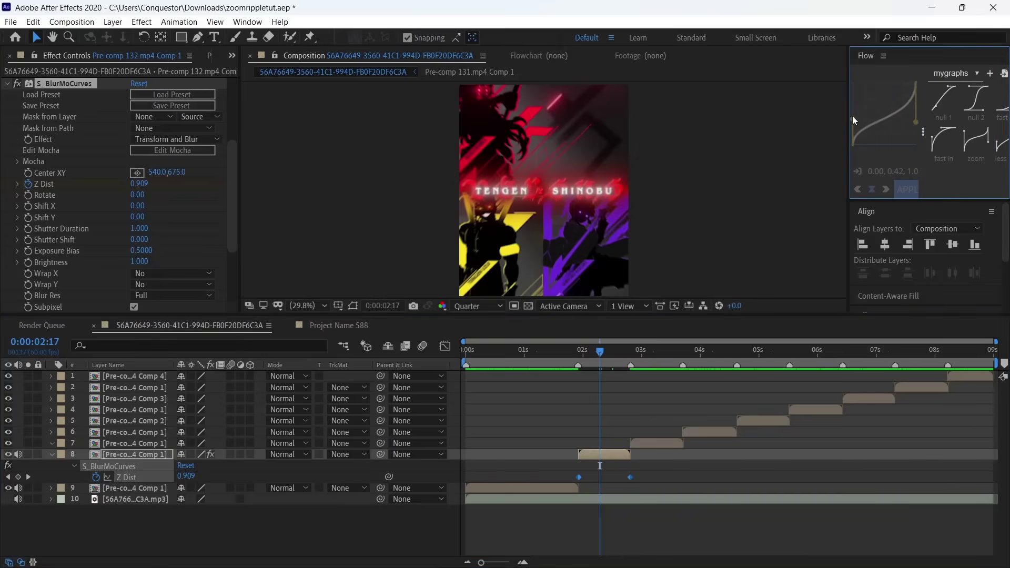
pyautogui.moveTo(853, 117); pyautogui.dragTo(853, 112)
pyautogui.click(908, 193)
# Preview the eased zoom from 0:00:01:33 through the transition
pyautogui.click(557, 351)
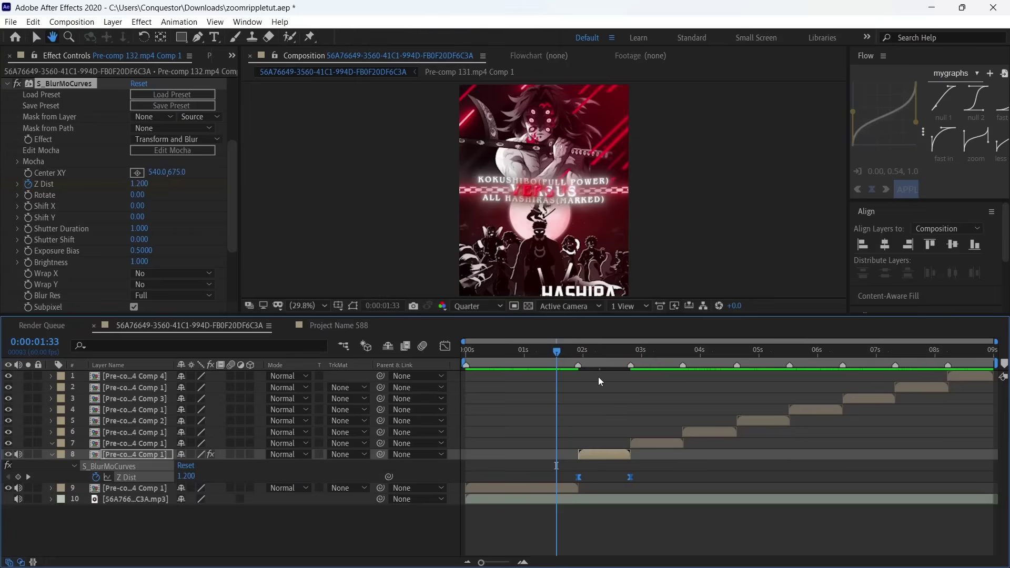
pyautogui.press('space')
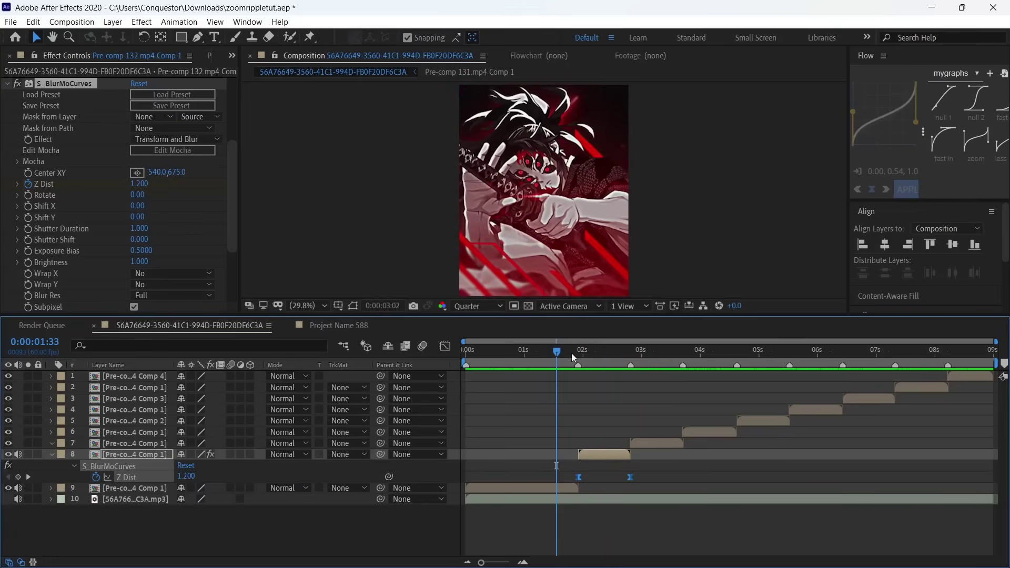
pyautogui.press('space')
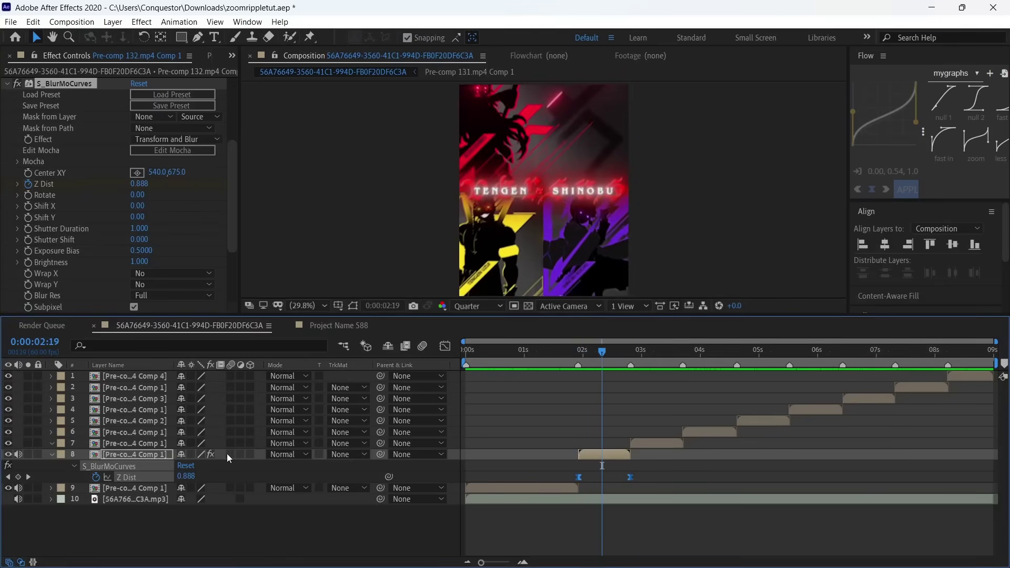
pyautogui.moveTo(605, 352); pyautogui.dragTo(582, 384)
# Apply RSMB to layer 8 with Blur Amount 1.00 and Motion Sensitivity 100
pyautogui.hotkey('ctrl', 'space')
pyautogui.write('rsmb')
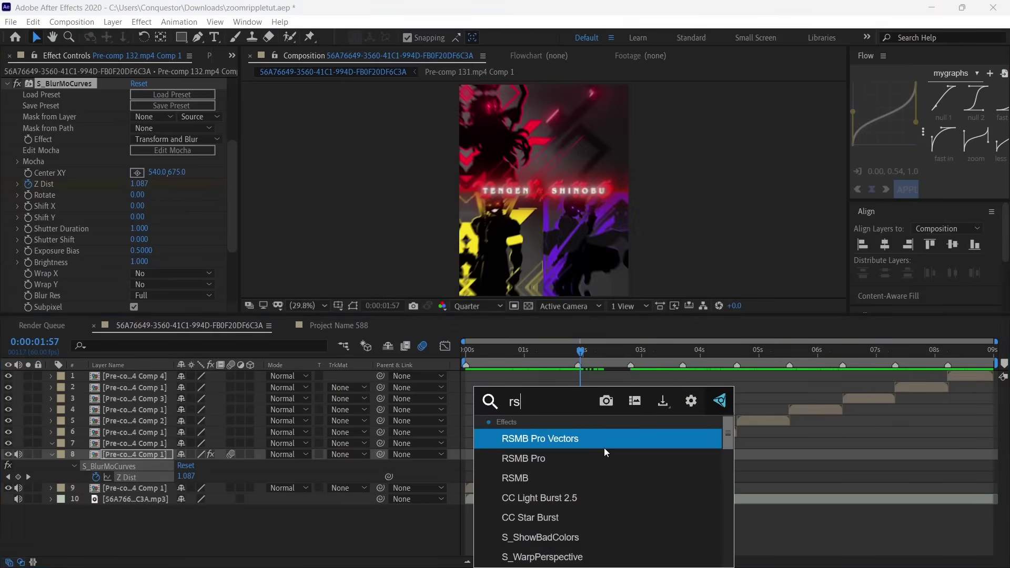
pyautogui.press('Down')
pyautogui.press('Down')
pyautogui.press('Return')
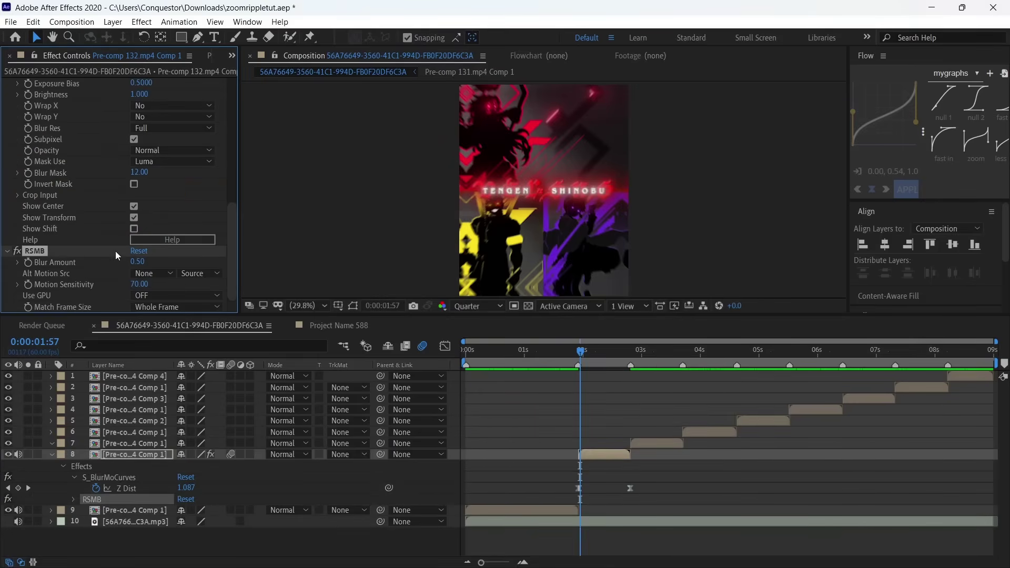
pyautogui.click(135, 262)
pyautogui.click(137, 285)
pyautogui.write('100')
pyautogui.press('Return')
# Preview the motion-blurred transition and select the S_BlurMoCurves effect for copying
pyautogui.moveTo(579, 357); pyautogui.dragTo(607, 357)
pyautogui.scroll(8, 82, 149)
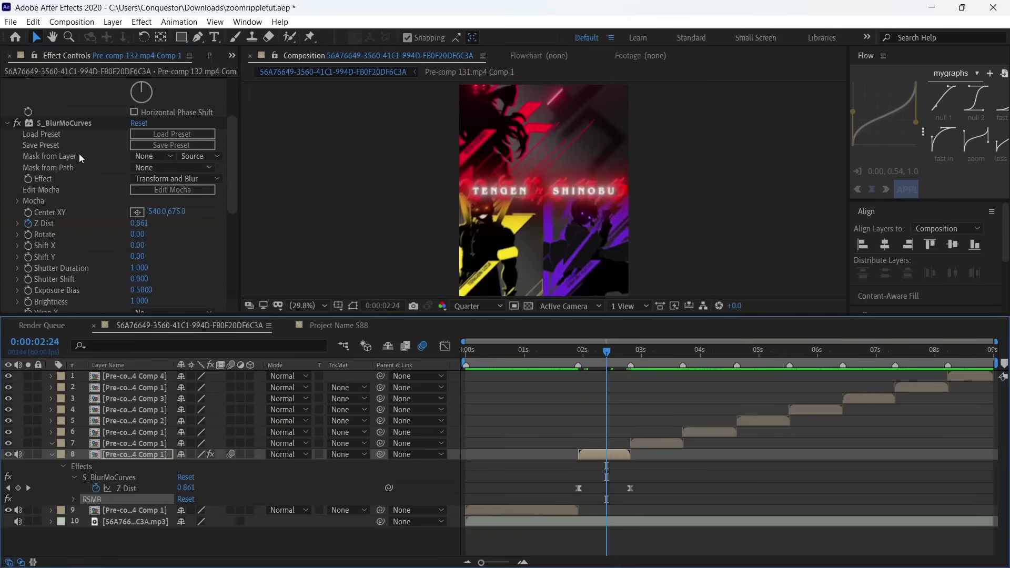
pyautogui.click(104, 194)
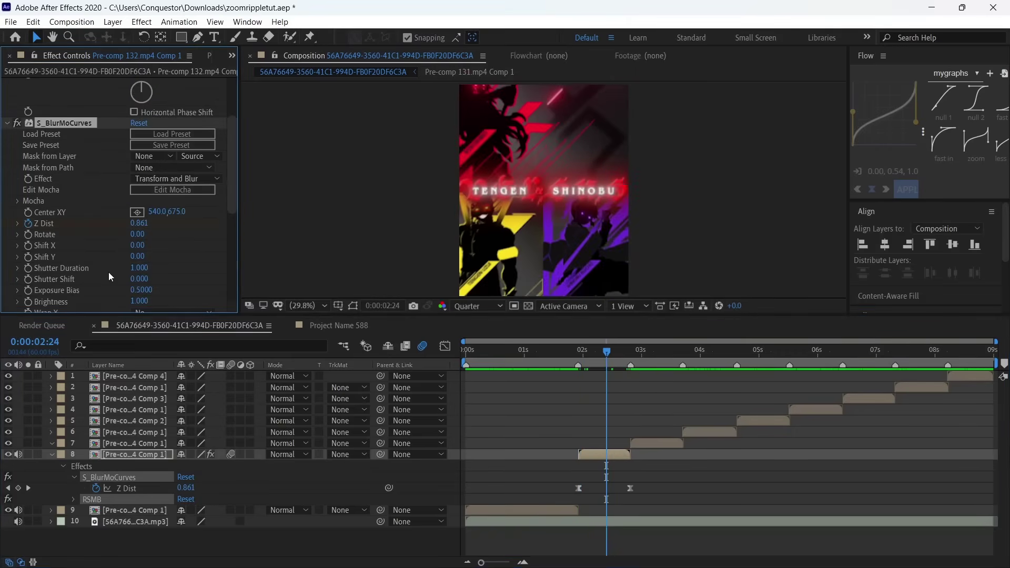
pyautogui.click(630, 353)
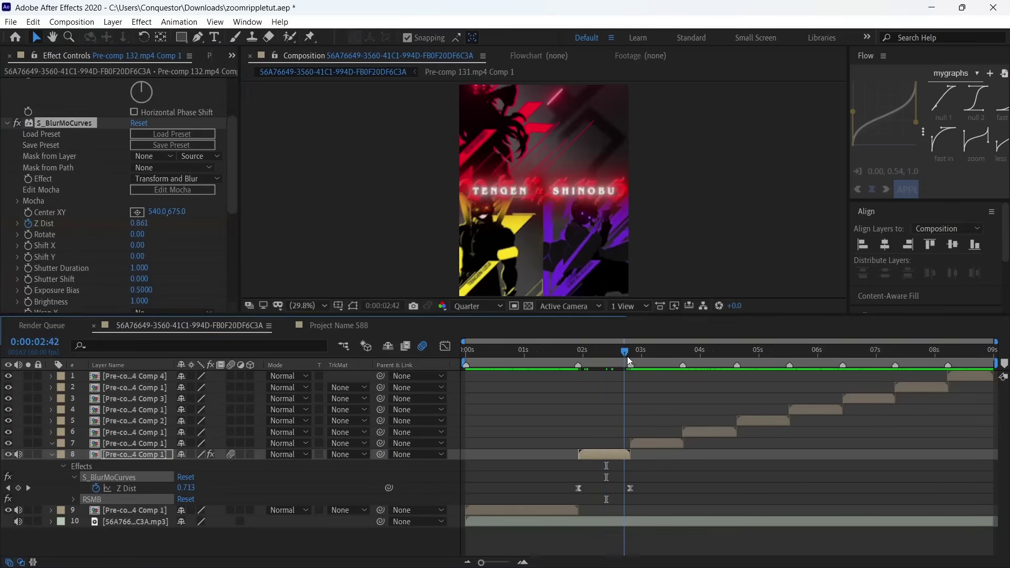
# Paste the S_BlurMoCurves zoom onto layer 7
pyautogui.press('pageup')
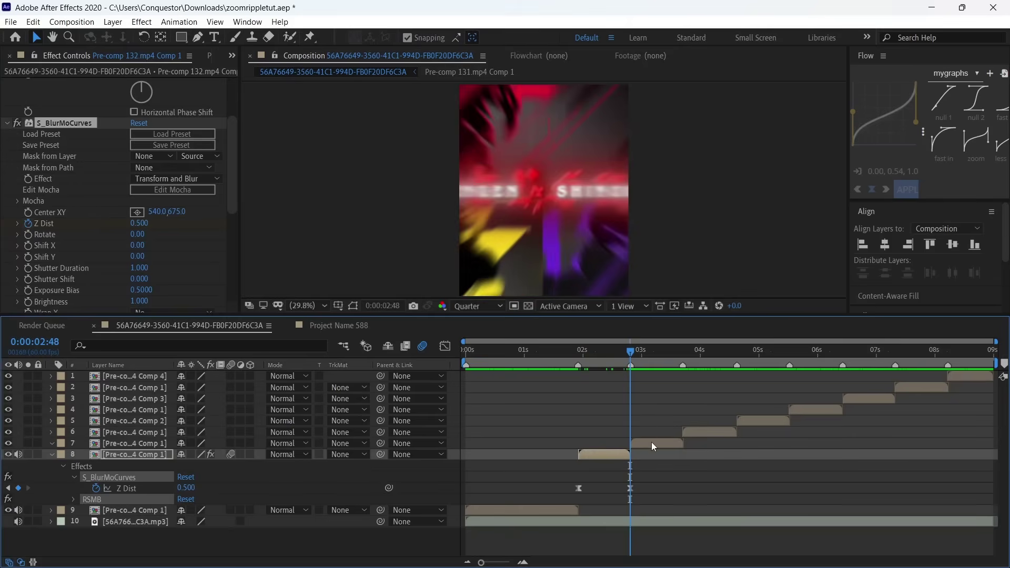
pyautogui.click(652, 443)
pyautogui.hotkey('ctrl', 'v')
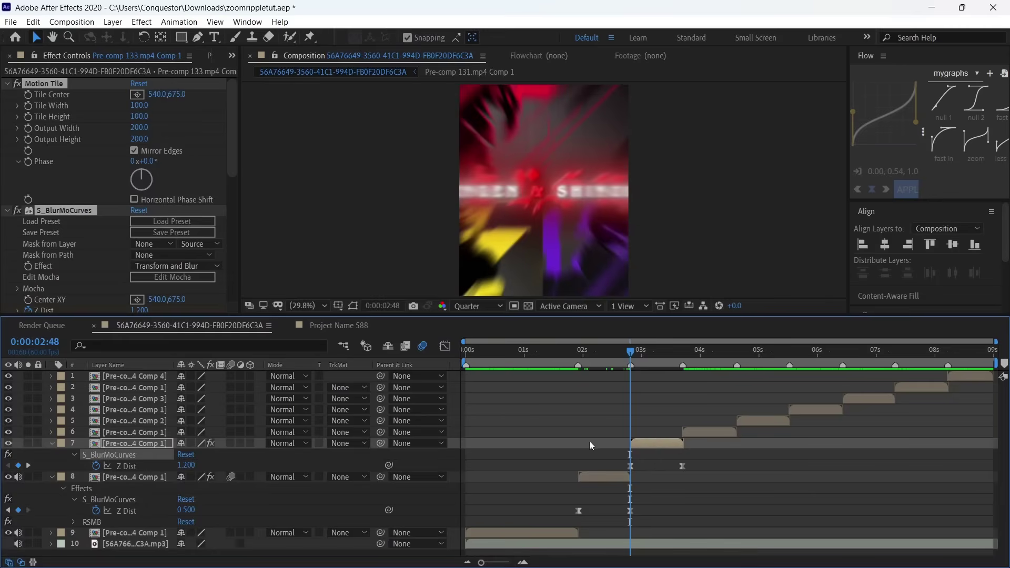
# Scrub through layer 7's zoom-blur transition and select both its Z Dist keyframes
pyautogui.moveTo(645, 352); pyautogui.dragTo(657, 355)
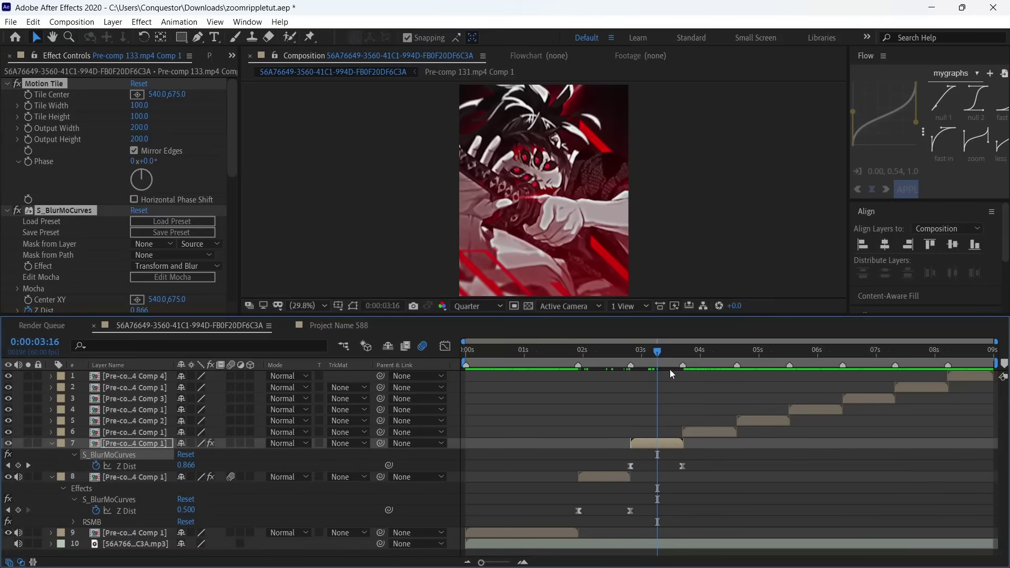
pyautogui.click(670, 354)
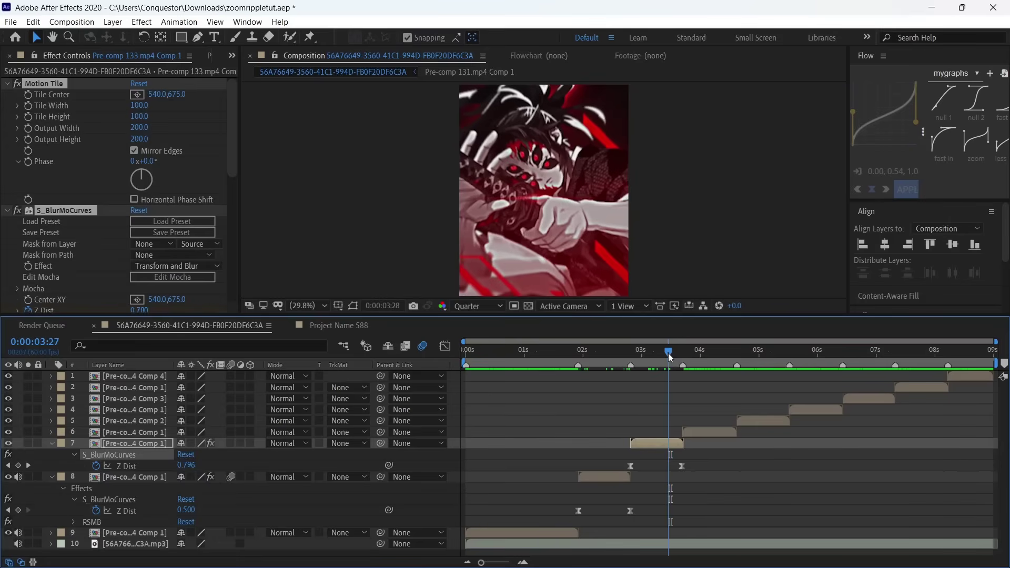
pyautogui.click(677, 359)
pyautogui.moveTo(678, 358)
pyautogui.mouseDown()
pyautogui.moveTo(663, 352)
pyautogui.moveTo(691, 363)
pyautogui.moveTo(663, 351)
pyautogui.mouseUp()
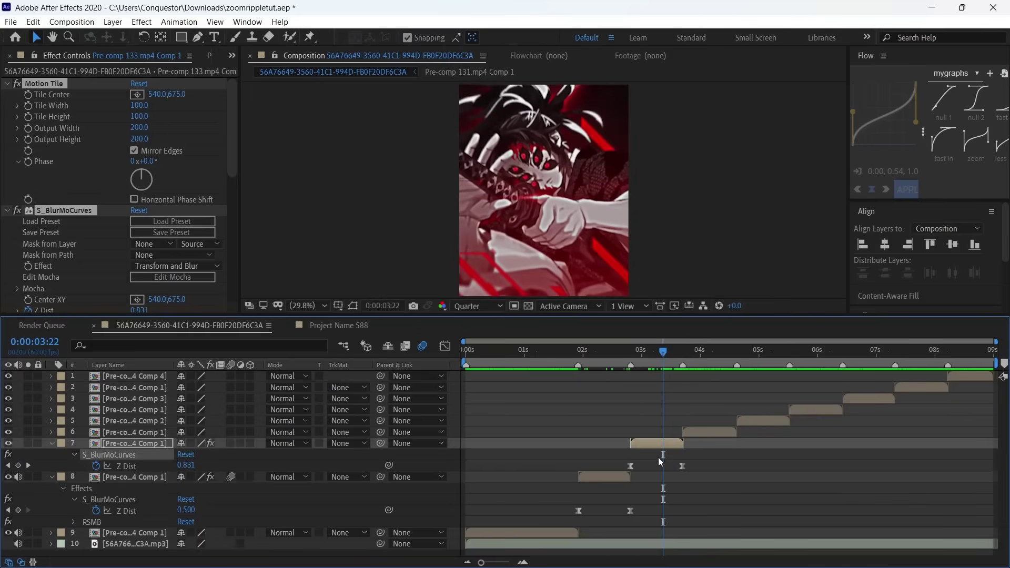
pyautogui.moveTo(611, 454); pyautogui.dragTo(685, 471)
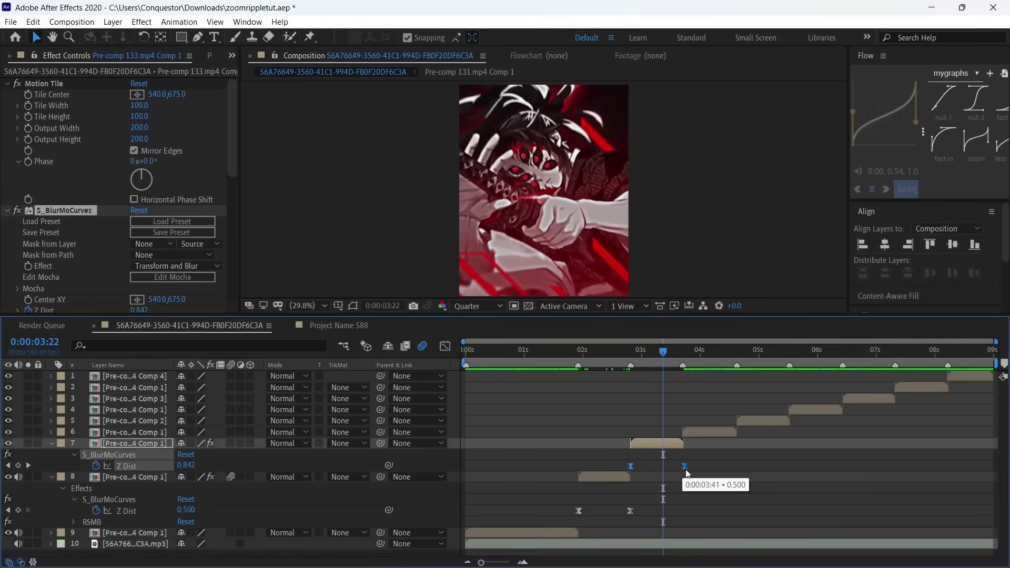
pyautogui.moveTo(661, 353); pyautogui.dragTo(680, 388)
# Paste the zoom blur effects onto layer 6 and select its two Z Dist keyframes
pyautogui.click(696, 432)
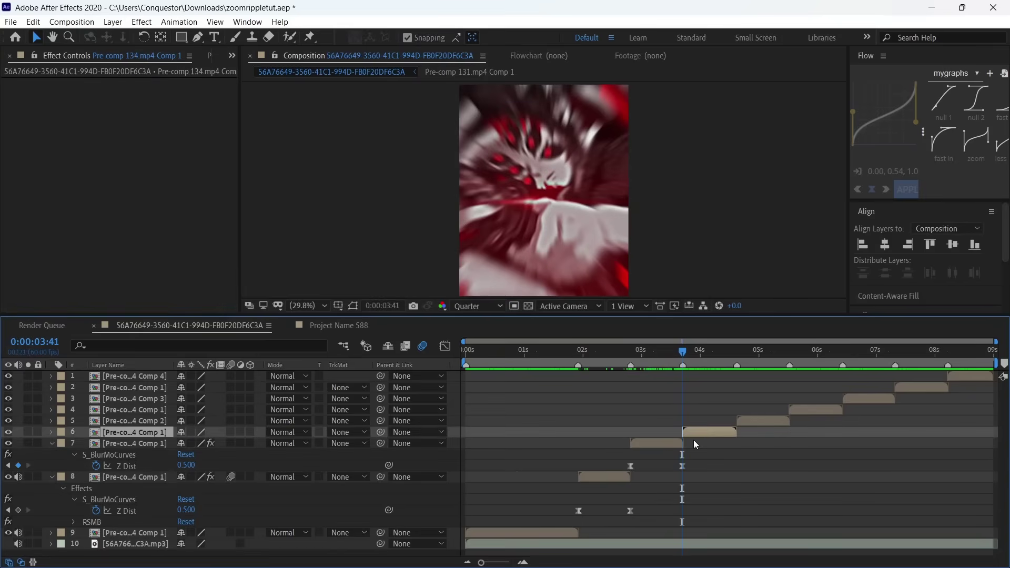
pyautogui.hotkey('ctrl', 'v')
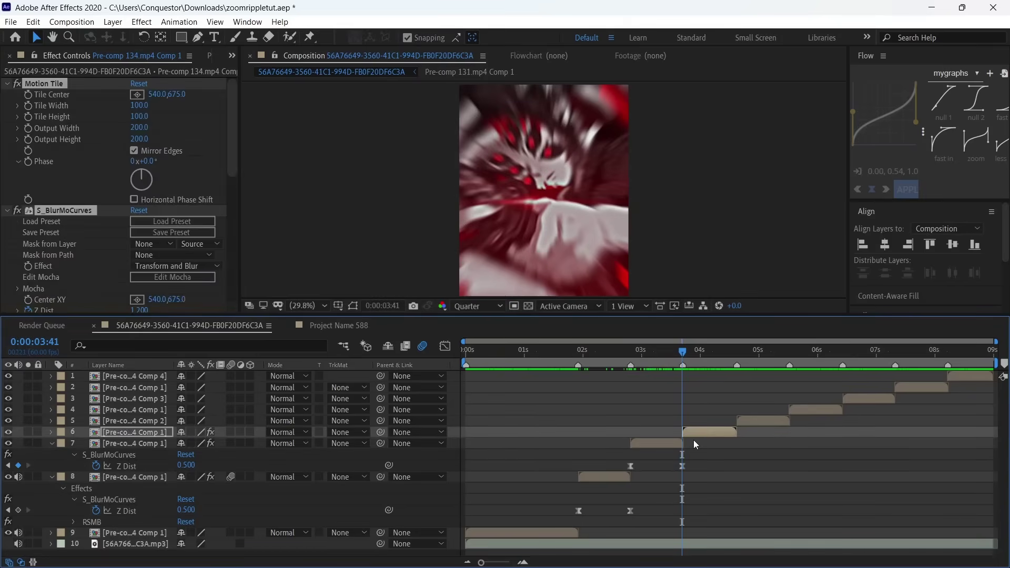
pyautogui.press('u')
pyautogui.moveTo(674, 441); pyautogui.dragTo(738, 455)
# Give layer 5 the zoom effects and preview its transition up to 0:00:05:31
pyautogui.click(736, 368)
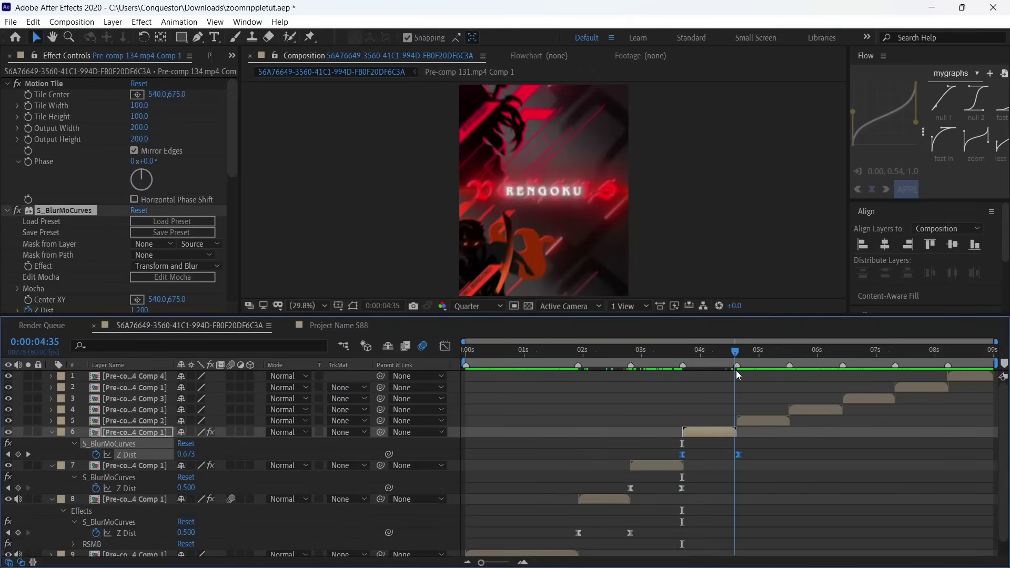
pyautogui.click(755, 425)
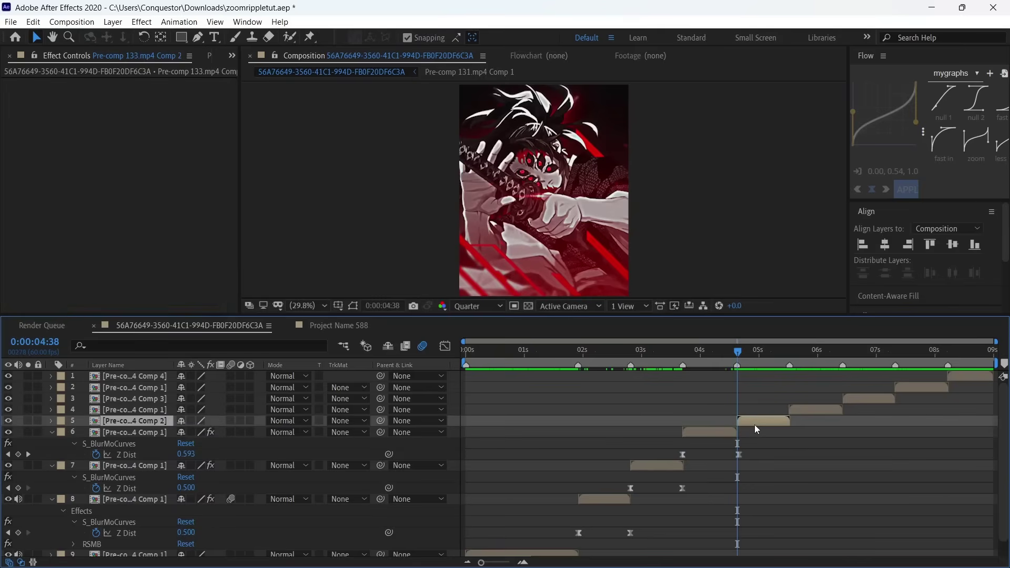
pyautogui.press('u')
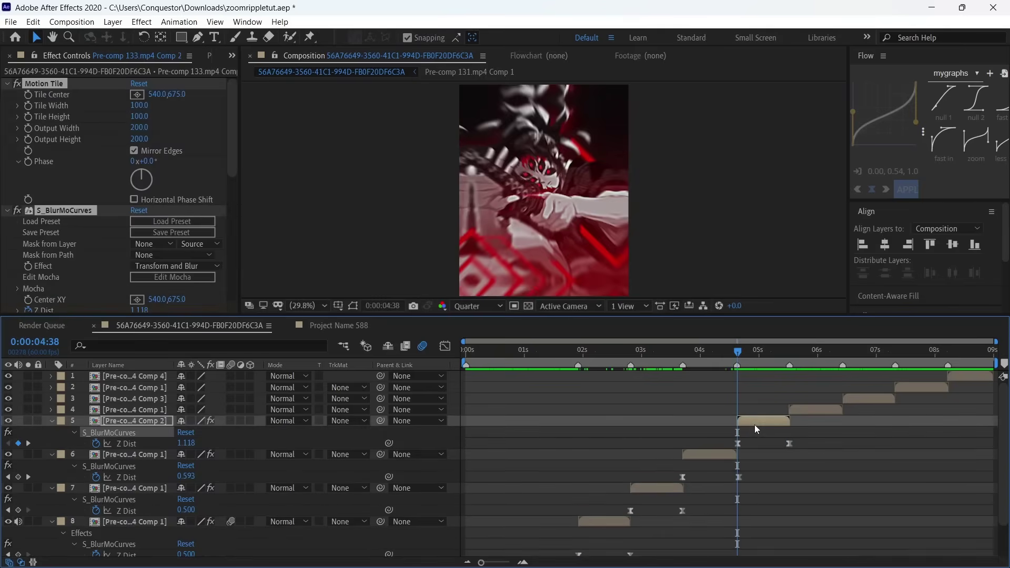
pyautogui.moveTo(737, 369); pyautogui.dragTo(779, 377)
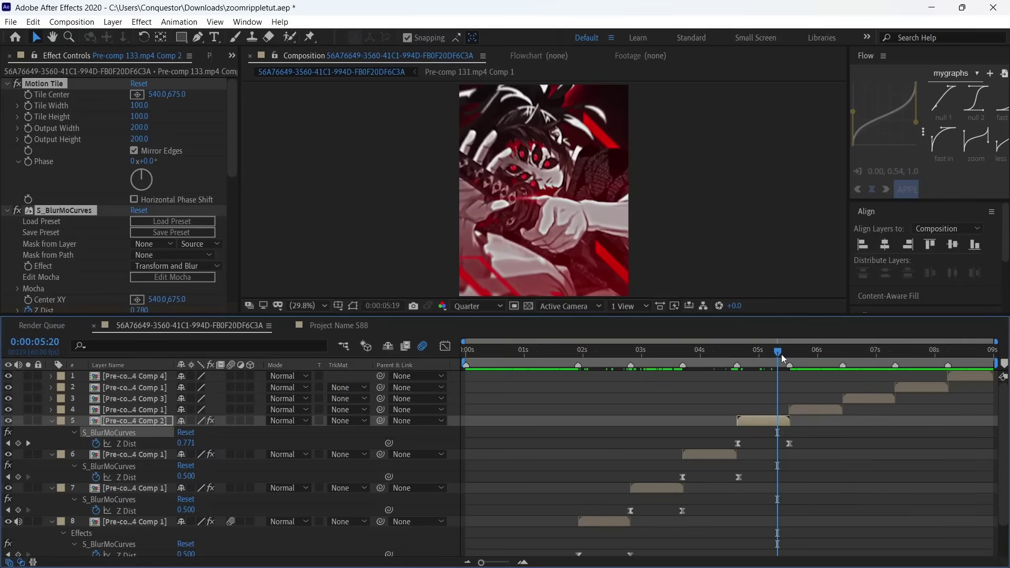
pyautogui.moveTo(782, 359); pyautogui.dragTo(789, 359)
# Apply Motion Tile to layer 4 with Output Width and Height 200 and Mirror Edges on
pyautogui.click(810, 411)
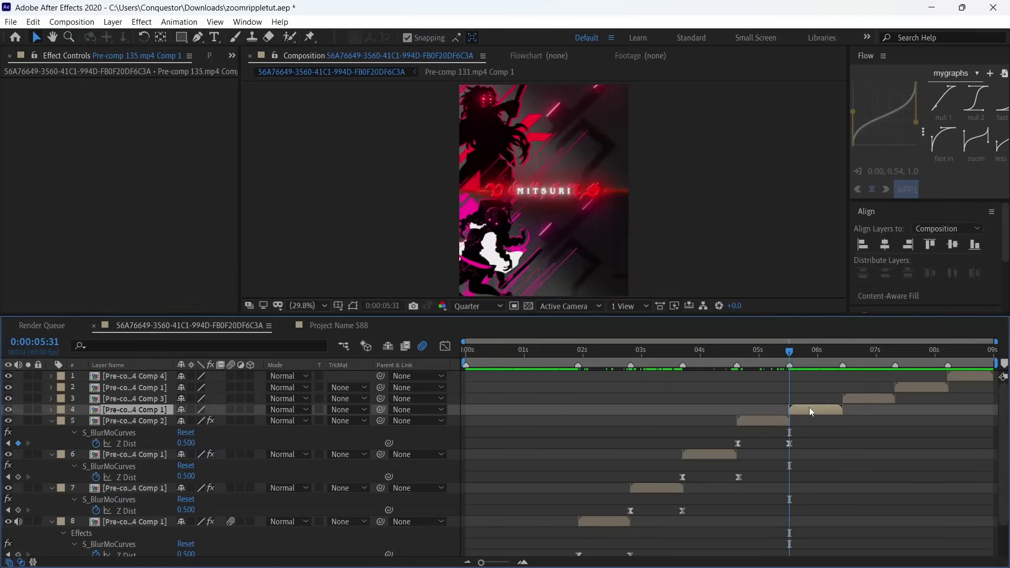
pyautogui.hotkey('ctrl', 'space')
pyautogui.write('motio')
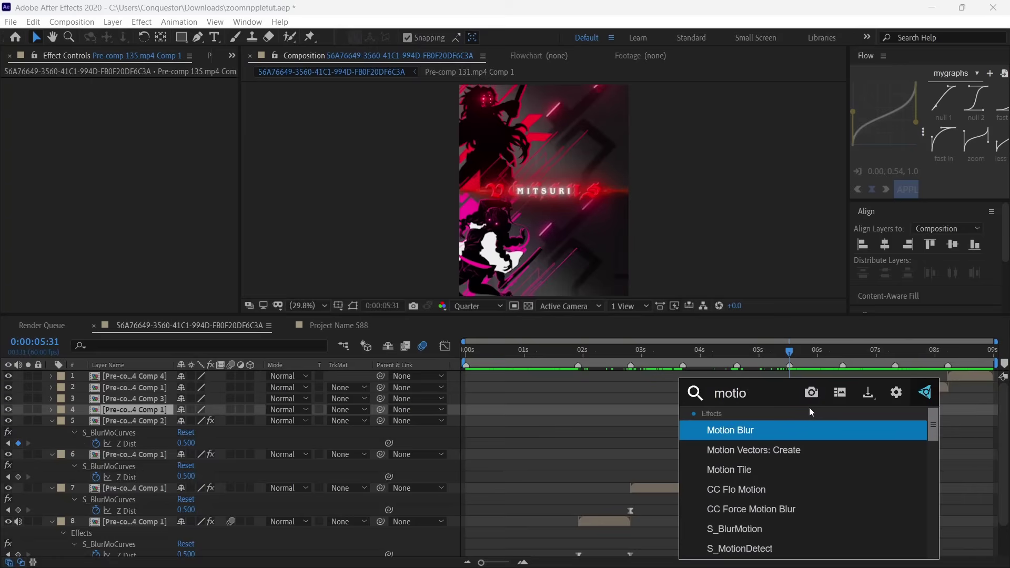
pyautogui.write('n tole')
pyautogui.press('BackSpace')
pyautogui.press('BackSpace')
pyautogui.press('BackSpace')
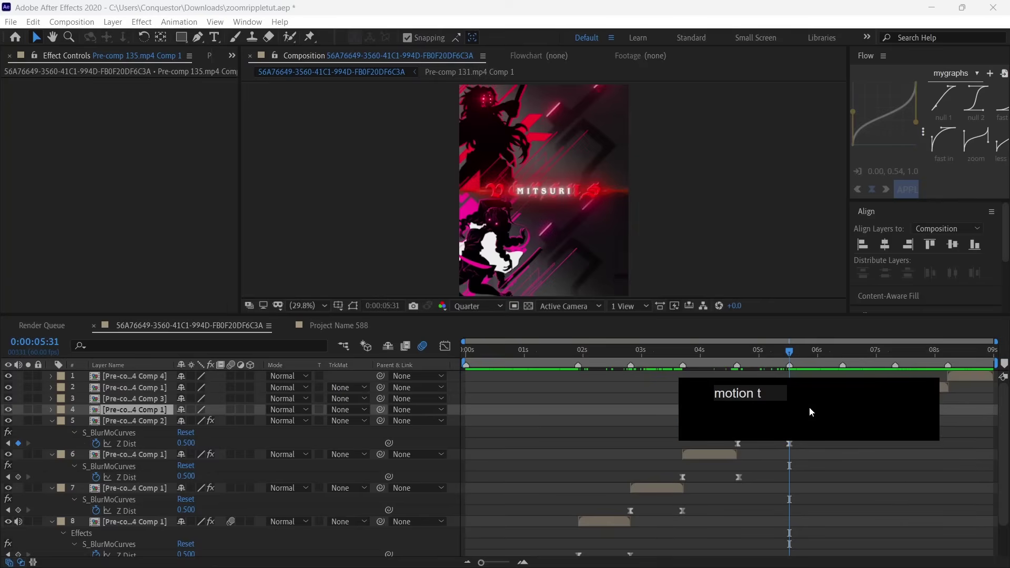
pyautogui.write('i')
pyautogui.press('Return')
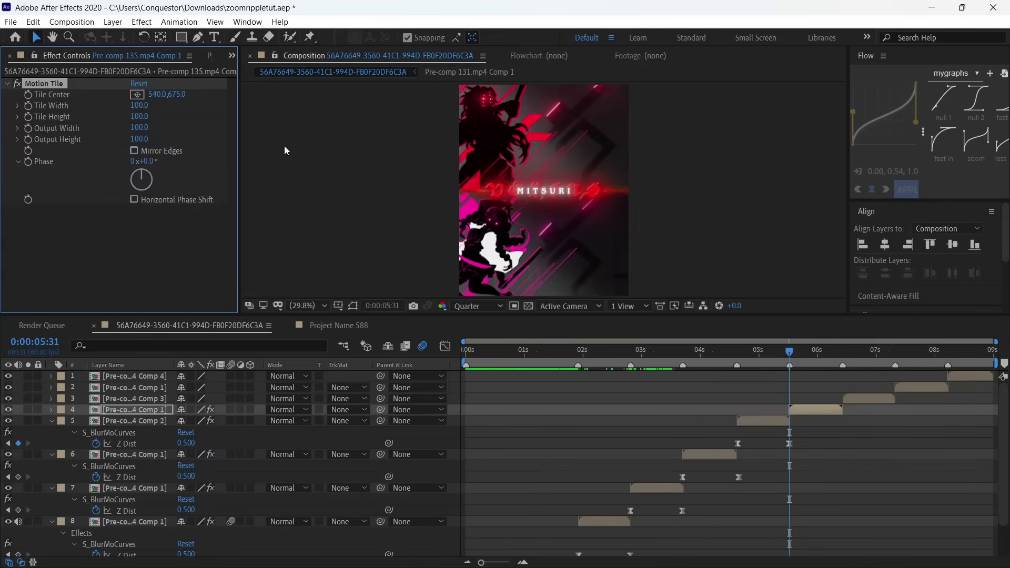
pyautogui.click(139, 127)
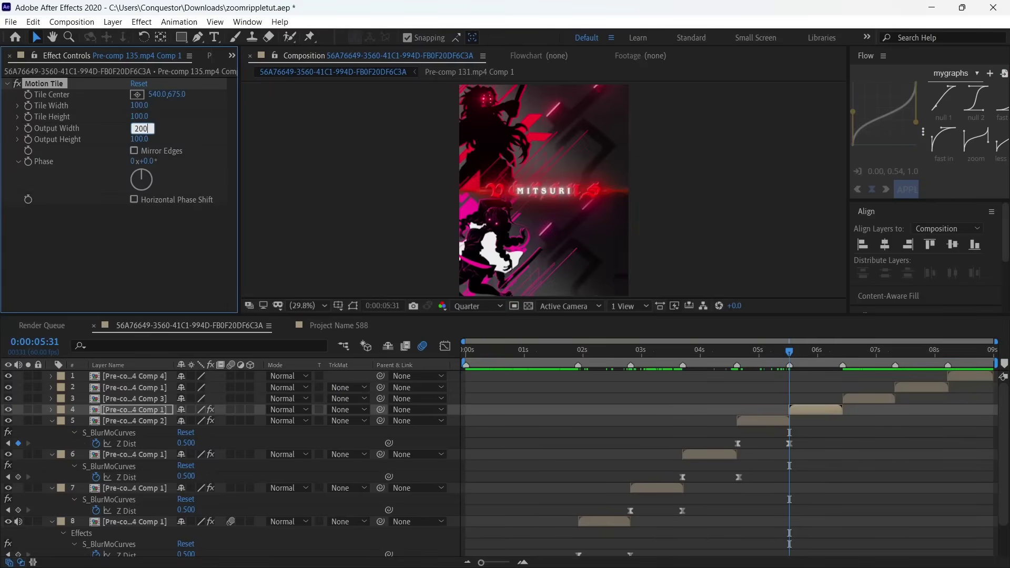
pyautogui.press('Tab')
pyautogui.write('2')
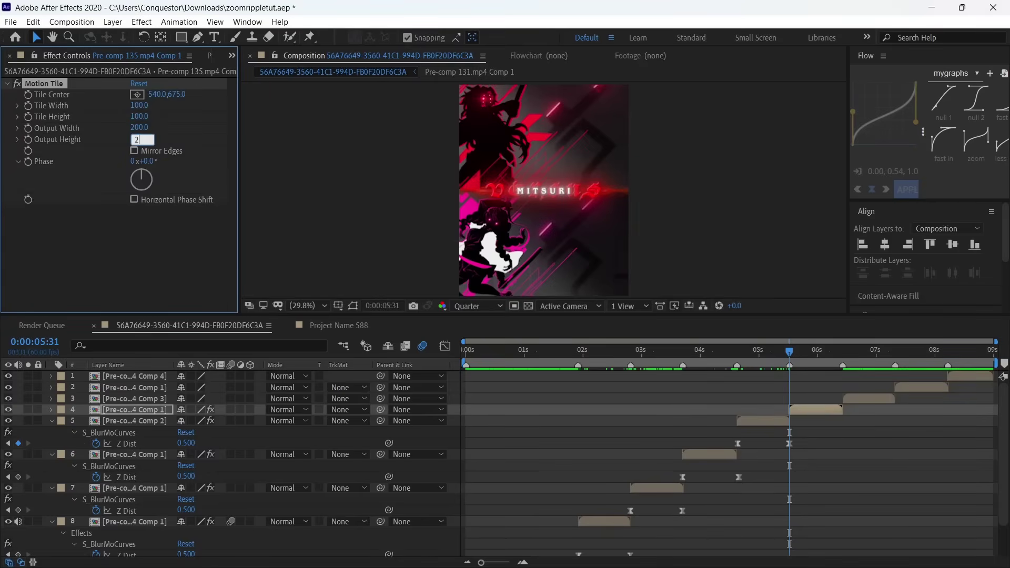
pyautogui.write('00')
pyautogui.press('Return')
pyautogui.click(157, 151)
# Apply S_BlurMoCurves to layer 4 and keyframe Z Dist at 0.5 at the clip start
pyautogui.hotkey('ctrl', 'space')
pyautogui.write('s_b')
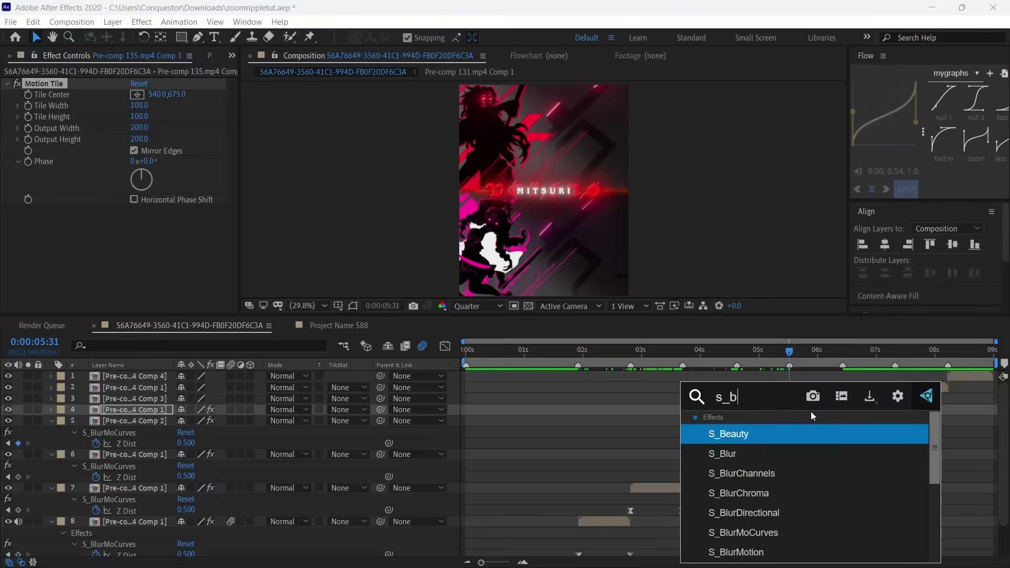
pyautogui.write('lurm')
pyautogui.press('Return')
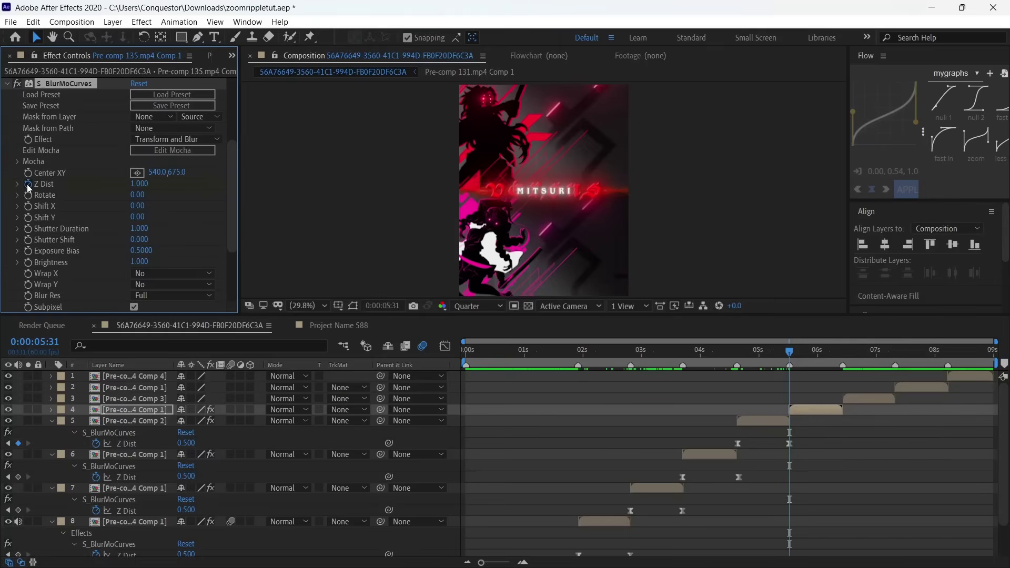
pyautogui.click(27, 184)
pyautogui.click(137, 184)
pyautogui.write('0.5')
pyautogui.press('Return')
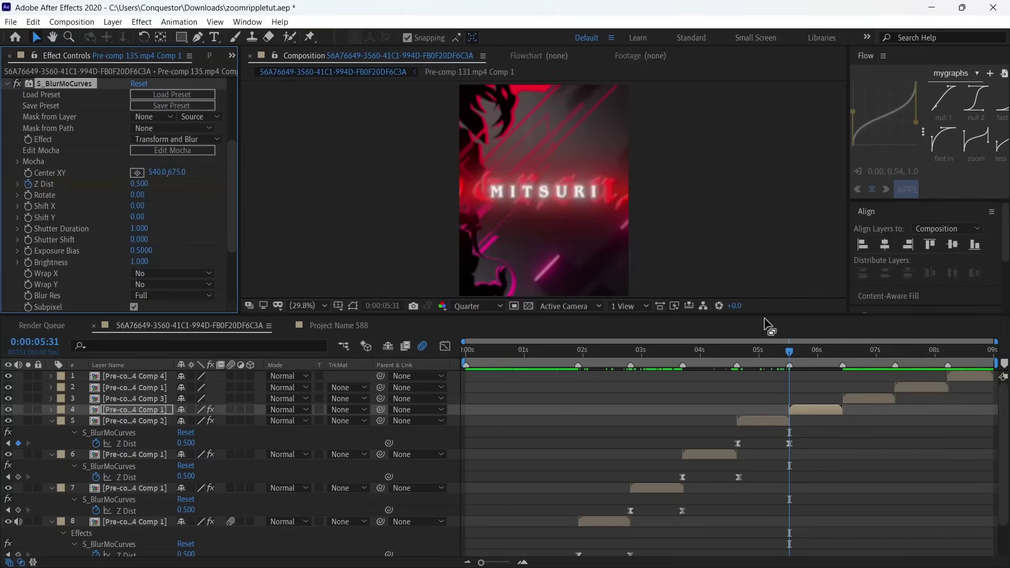
# Keyframe Z Dist at 1.2 at layer 4's end, 0:00:06:25
pyautogui.click(830, 368)
pyautogui.click(840, 372)
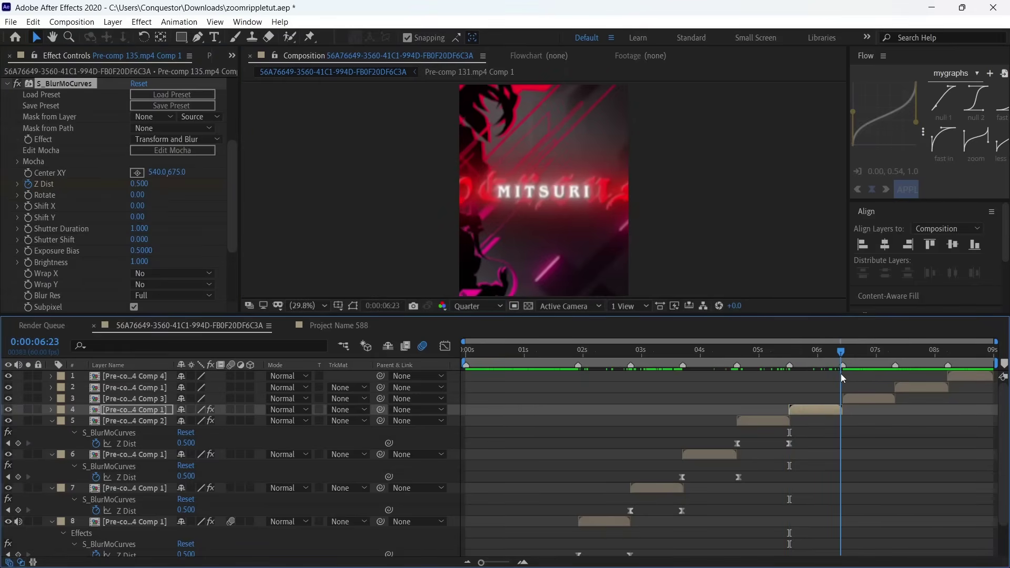
pyautogui.moveTo(841, 358); pyautogui.dragTo(843, 361)
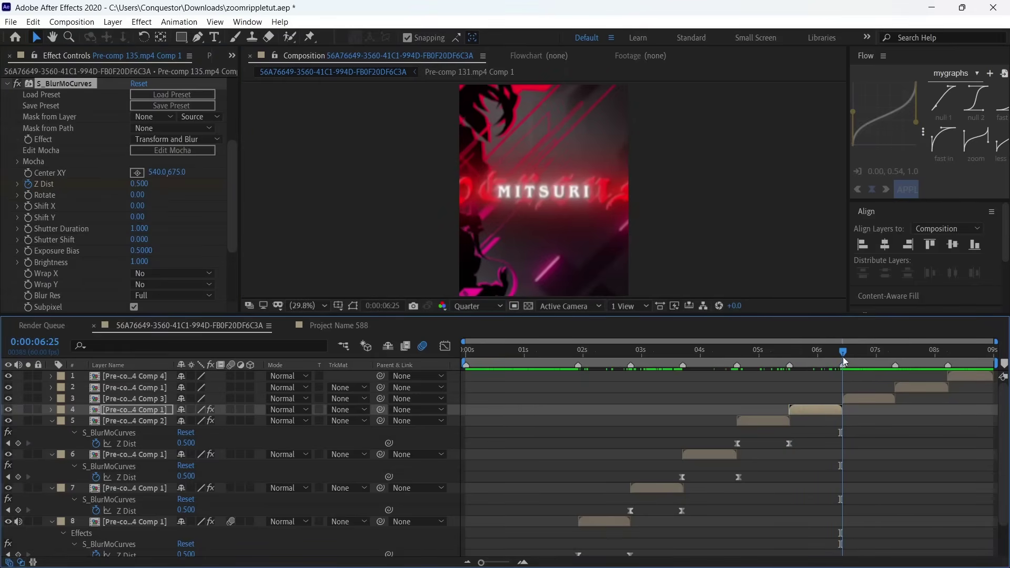
pyautogui.press('u')
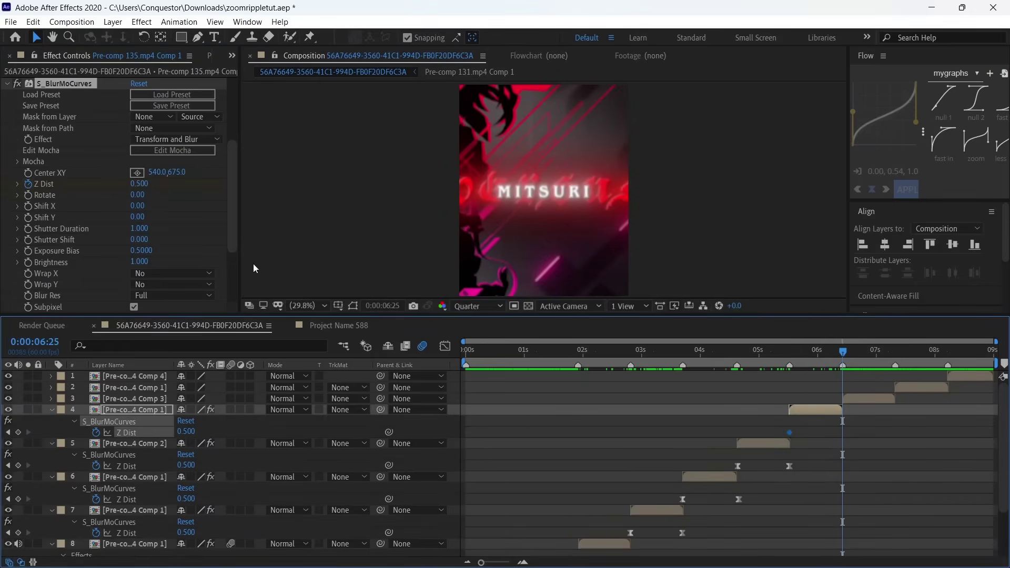
pyautogui.click(149, 183)
pyautogui.write('1.2')
pyautogui.press('Return')
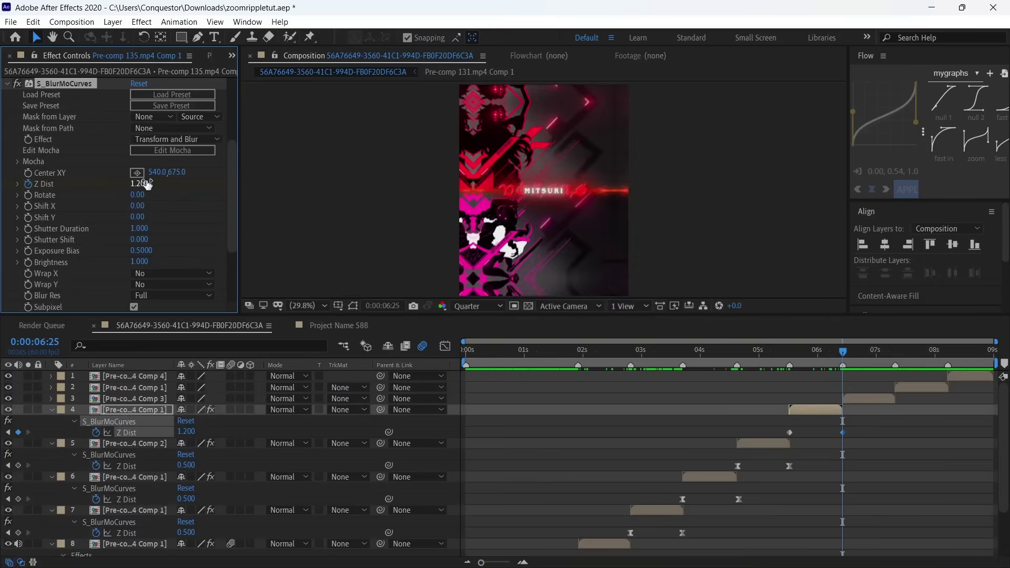
# Ease both of layer 4's Z Dist keyframes with Flow and preview the transition
pyautogui.moveTo(796, 351); pyautogui.dragTo(826, 361)
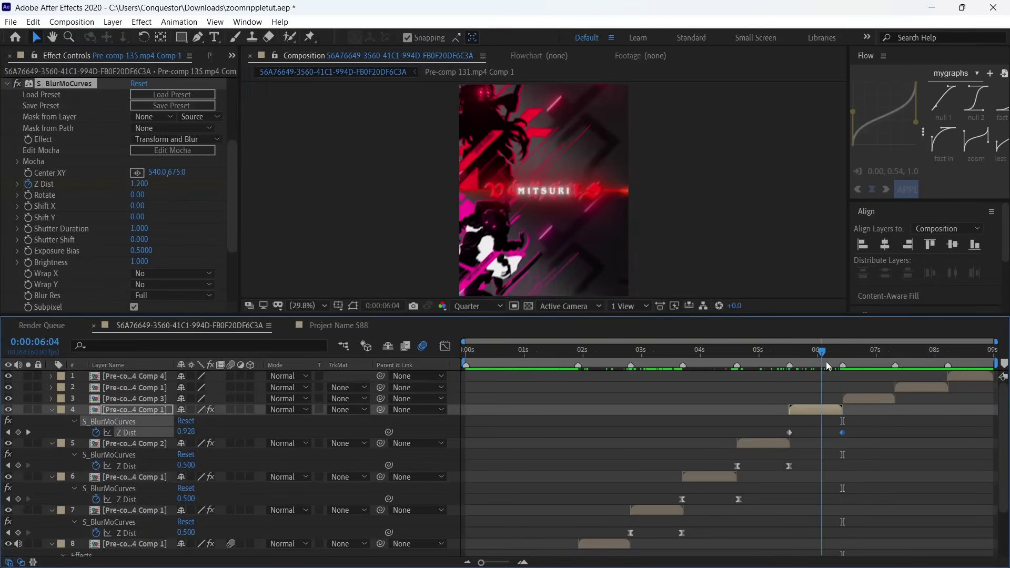
pyautogui.moveTo(773, 421); pyautogui.dragTo(854, 451)
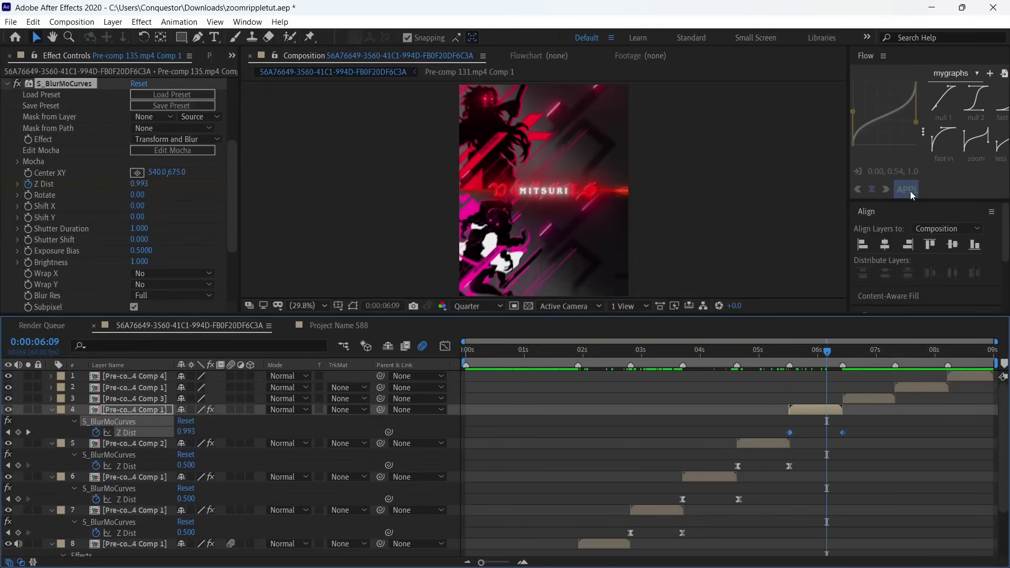
pyautogui.click(909, 190)
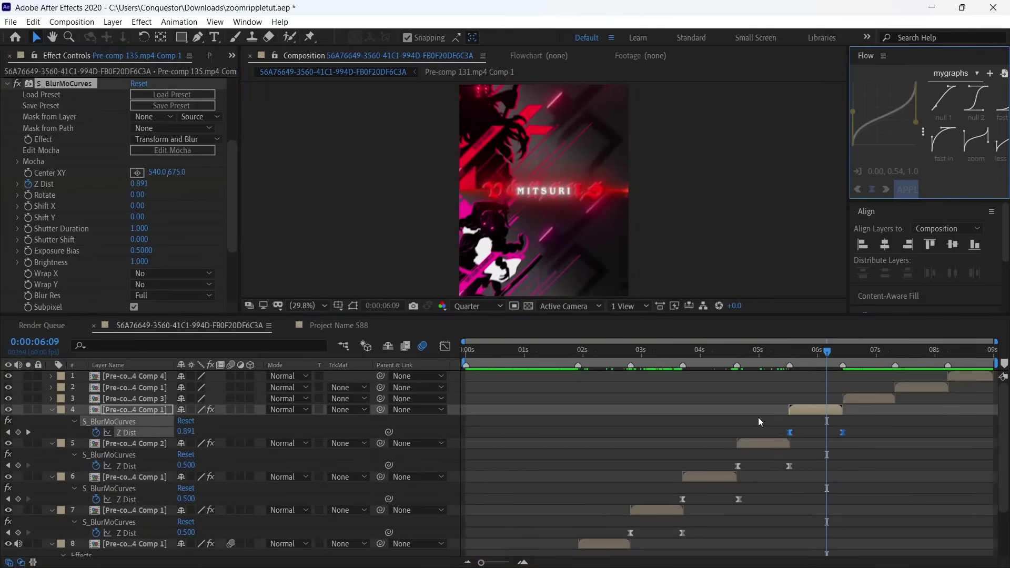
pyautogui.click(782, 352)
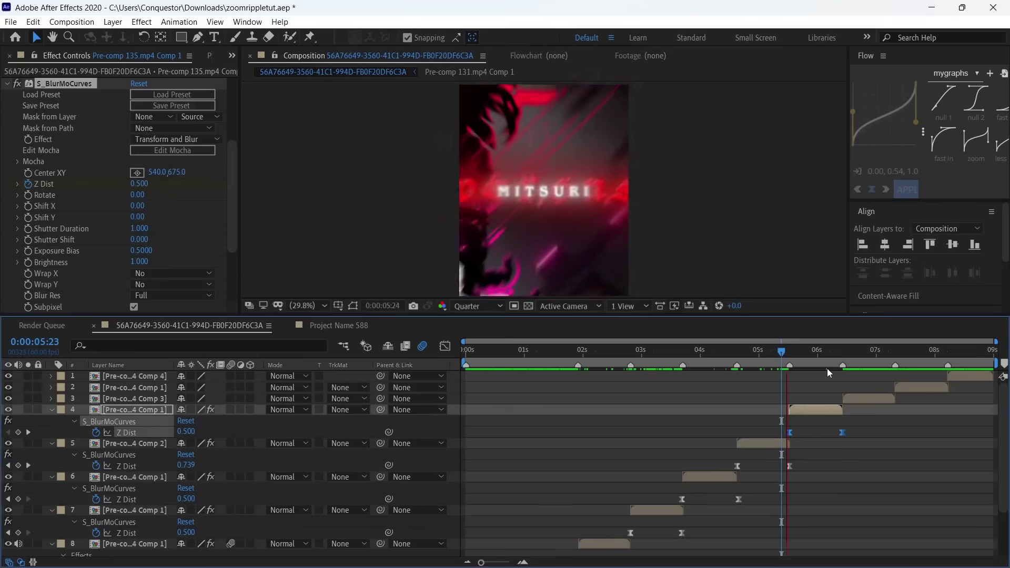
pyautogui.click(813, 357)
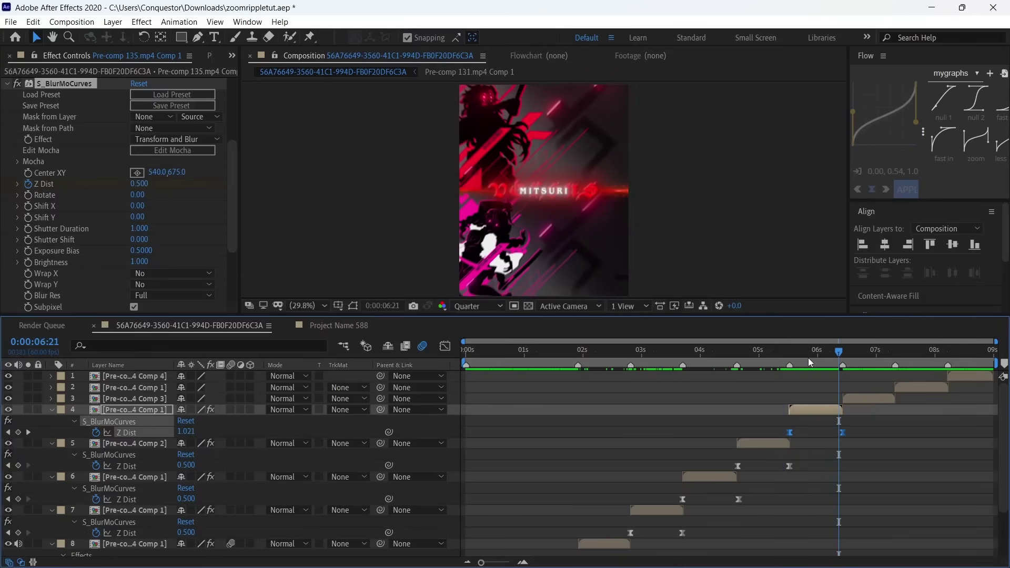
pyautogui.moveTo(816, 360); pyautogui.dragTo(821, 410)
# Apply RSMB to layer 4 with Blur Amount 1.00 and Motion Sensitivity 100.00
pyautogui.hotkey('ctrl', 'space')
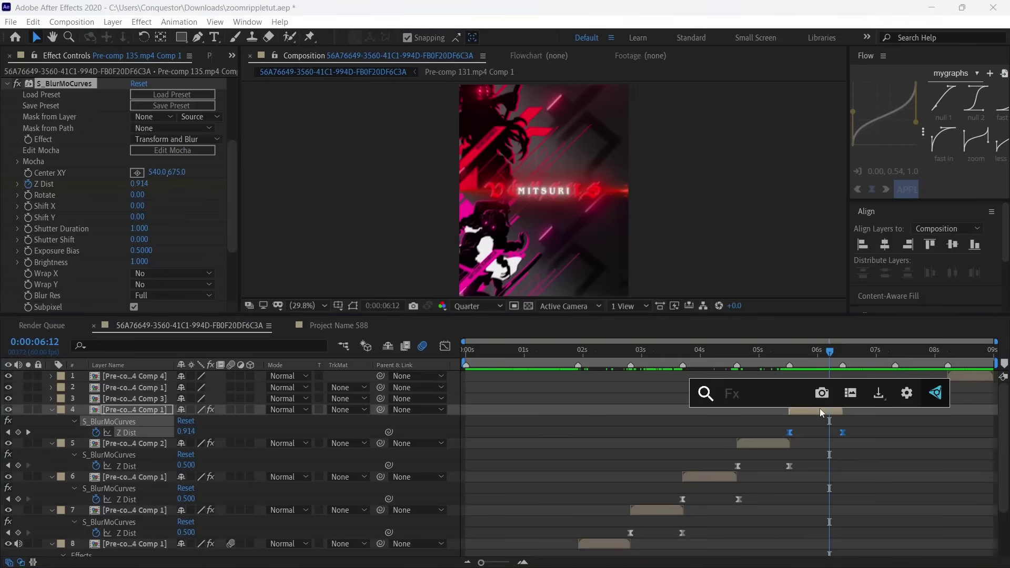
pyautogui.write('rsmb')
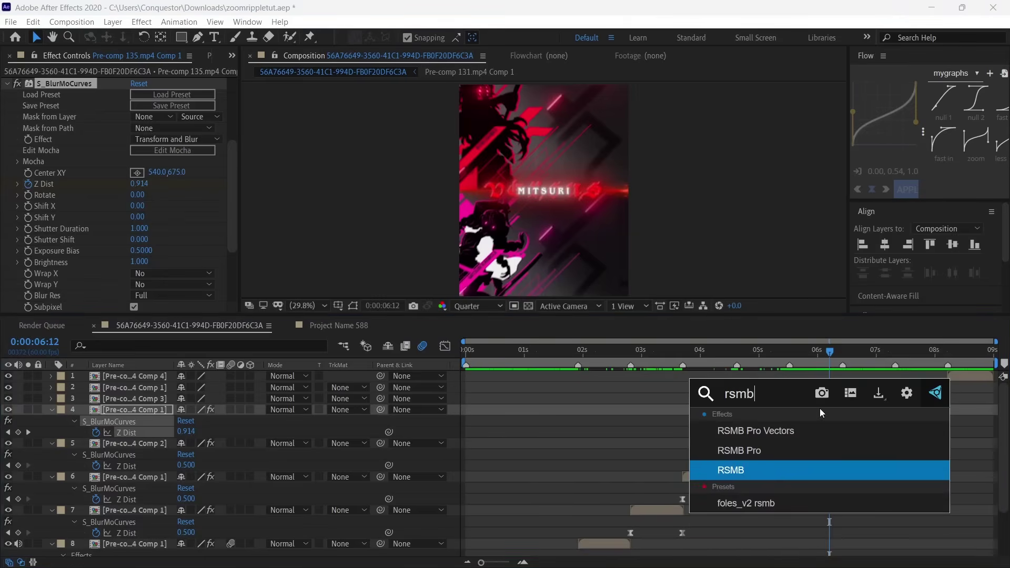
pyautogui.press('Return')
pyautogui.click(140, 262)
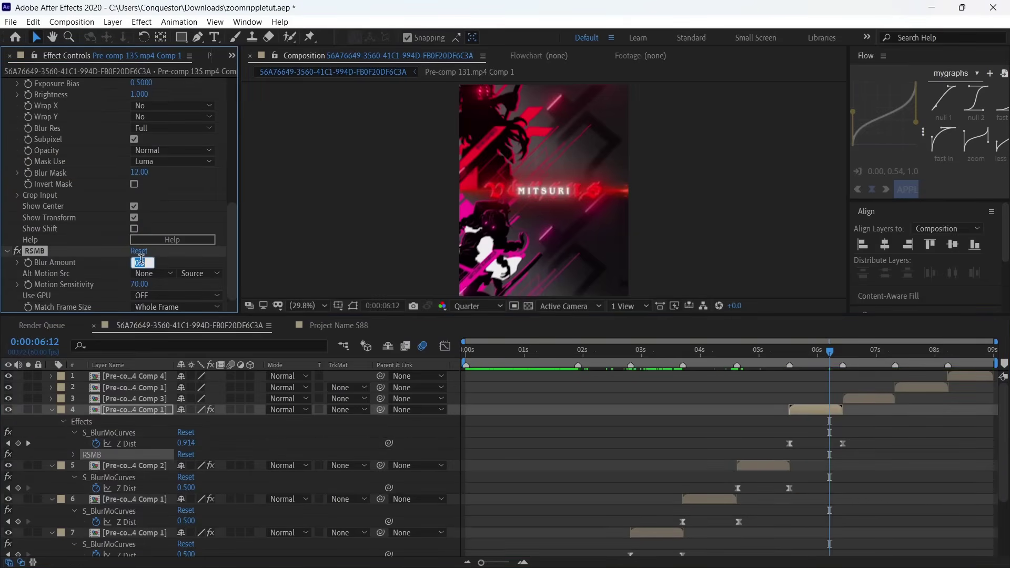
pyautogui.write('1')
pyautogui.press('Return')
pyautogui.click(140, 285)
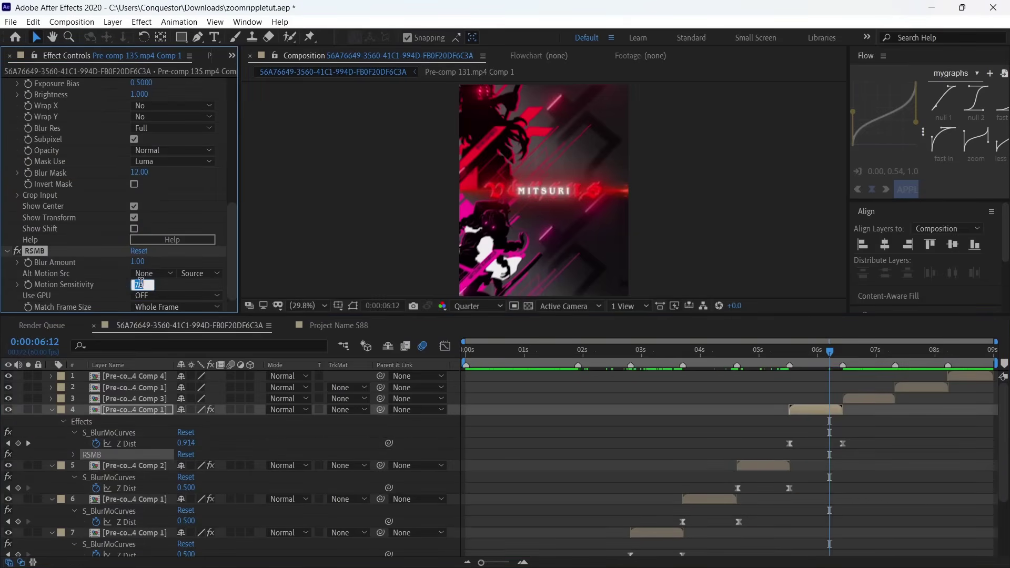
pyautogui.write('100')
pyautogui.press('Return')
pyautogui.hotkey('ctrl', 'a')
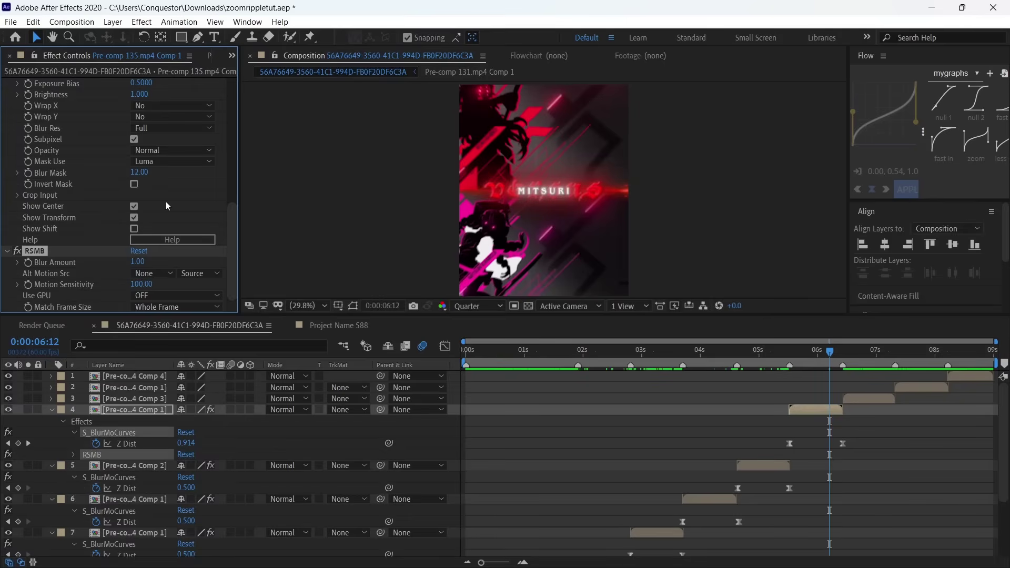
# Reveal layer 3's Z Dist keyframes and scrub through its zoom transition to 0:00:07:27
pyautogui.click(843, 350)
pyautogui.click(870, 414)
pyautogui.click(870, 400)
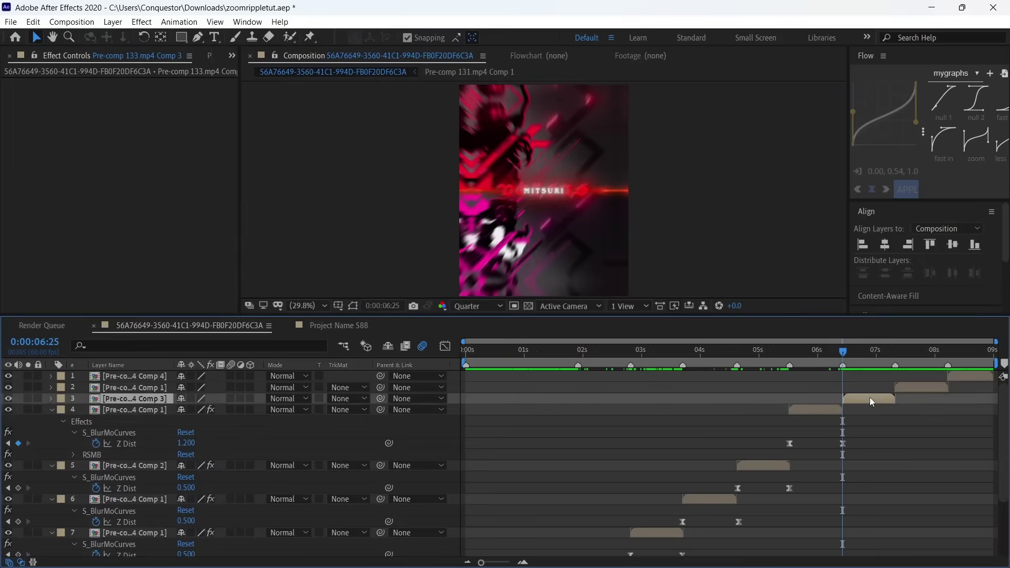
pyautogui.press('u')
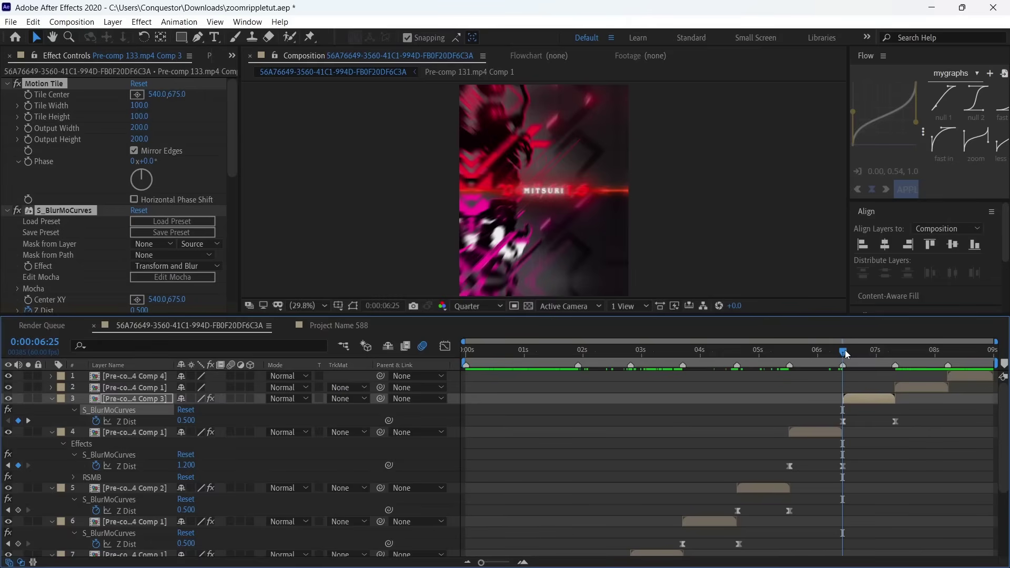
pyautogui.moveTo(843, 352); pyautogui.dragTo(822, 374)
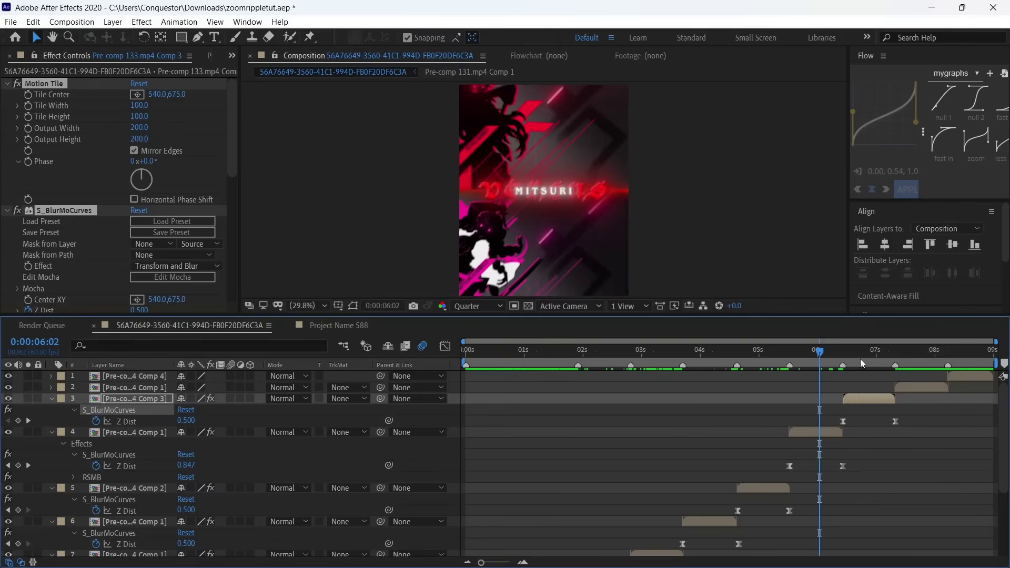
pyautogui.moveTo(863, 363); pyautogui.dragTo(895, 377)
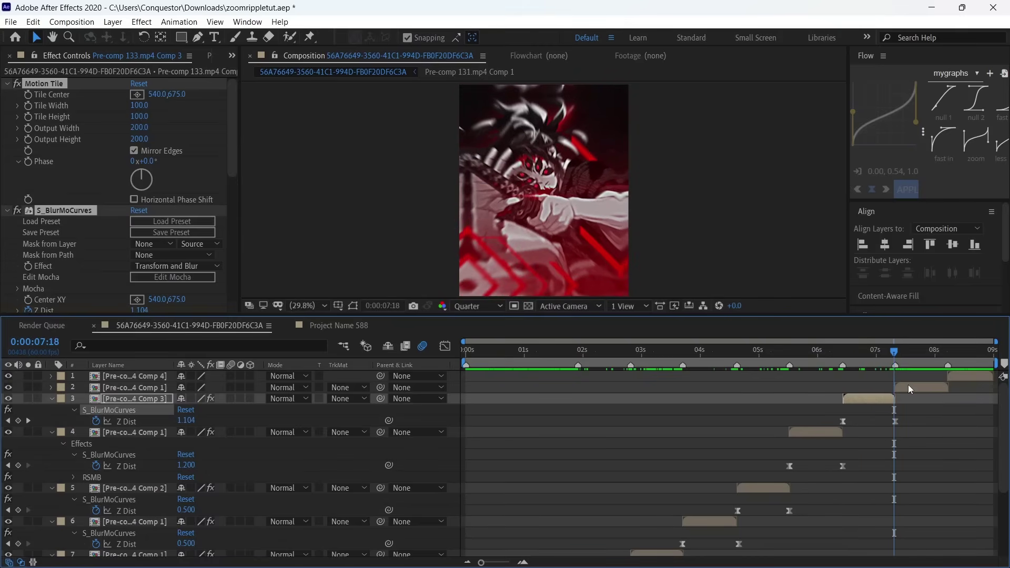
# Select layer 2's Z Dist keyframes and shift the second one slightly later
pyautogui.click(908, 384)
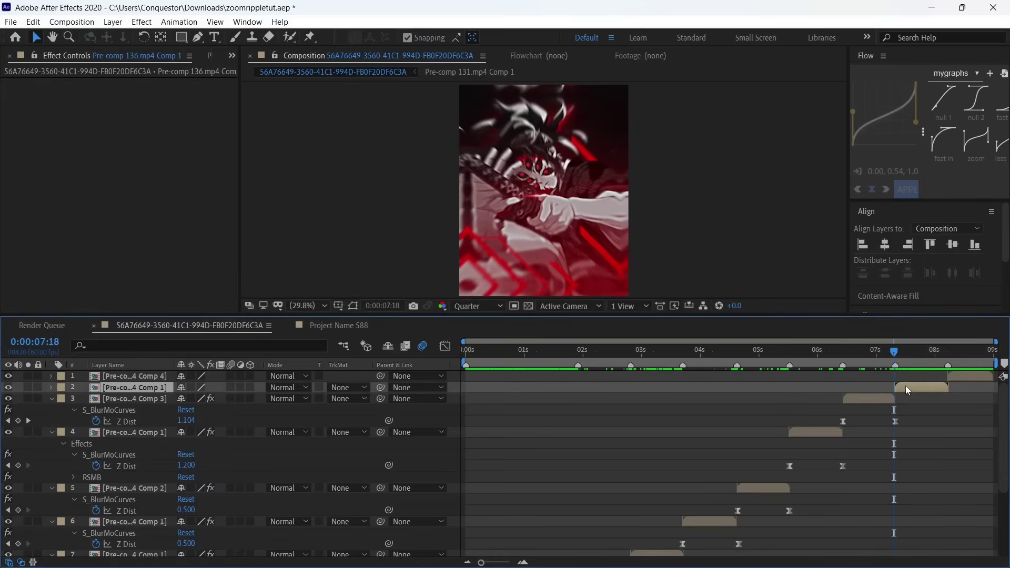
pyautogui.press('u')
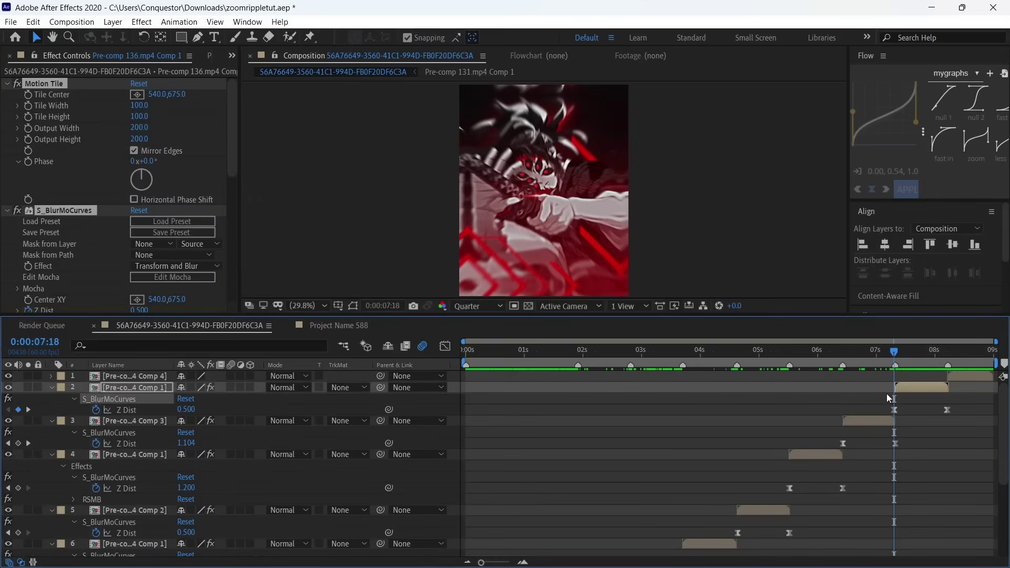
pyautogui.moveTo(886, 395); pyautogui.dragTo(952, 413)
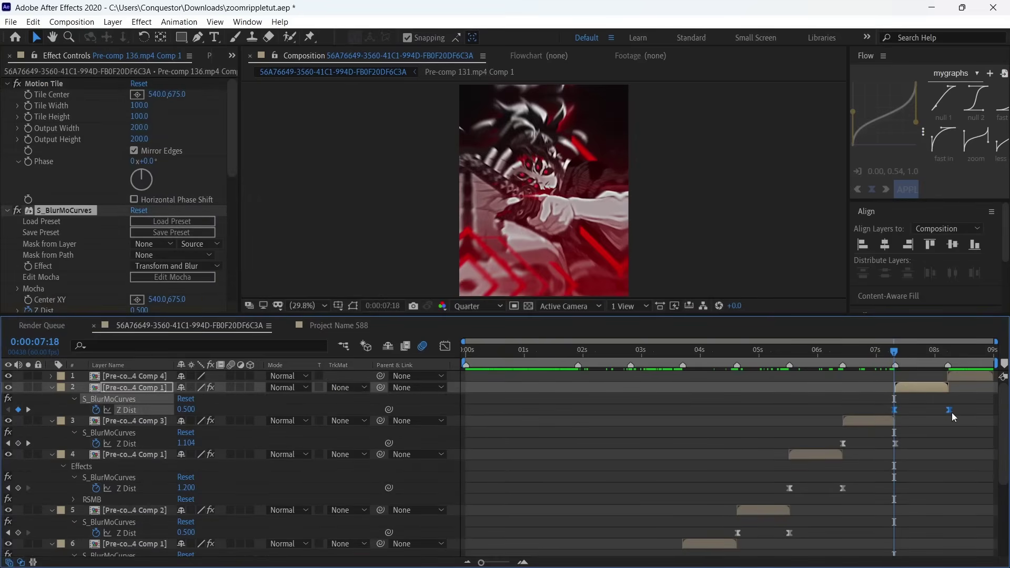
pyautogui.moveTo(935, 362); pyautogui.dragTo(951, 375)
# Paste Motion Tile and S_BlurMoCurves onto layer 1 and preview the edit's opening seconds
pyautogui.click(951, 376)
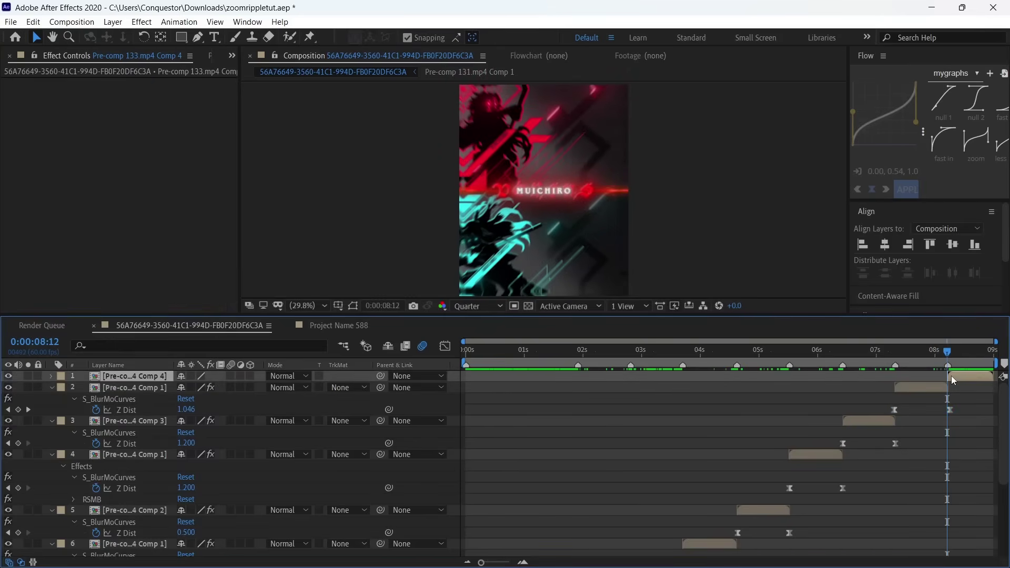
pyautogui.hotkey('ctrl', 'v')
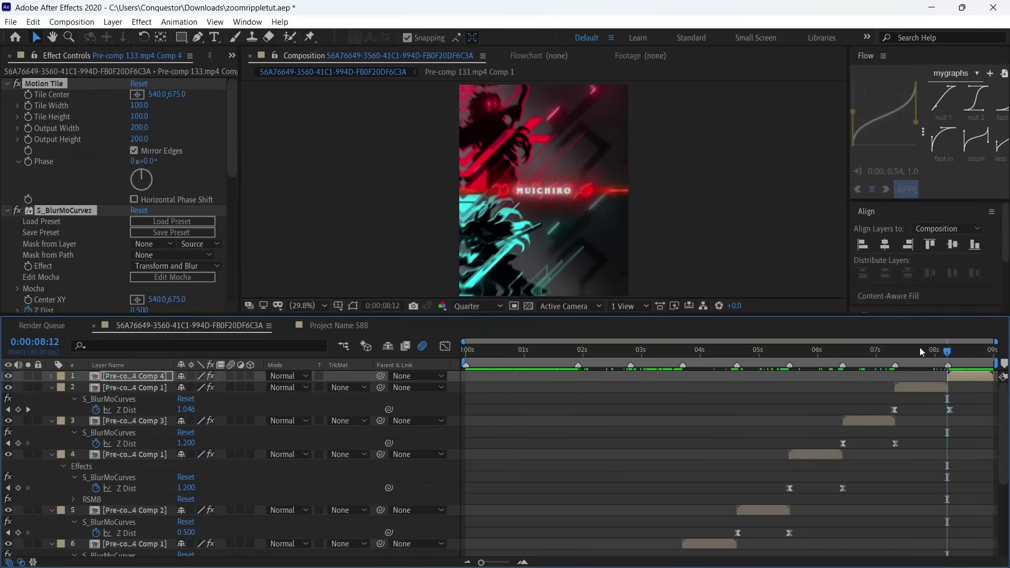
pyautogui.moveTo(919, 347); pyautogui.dragTo(377, 393)
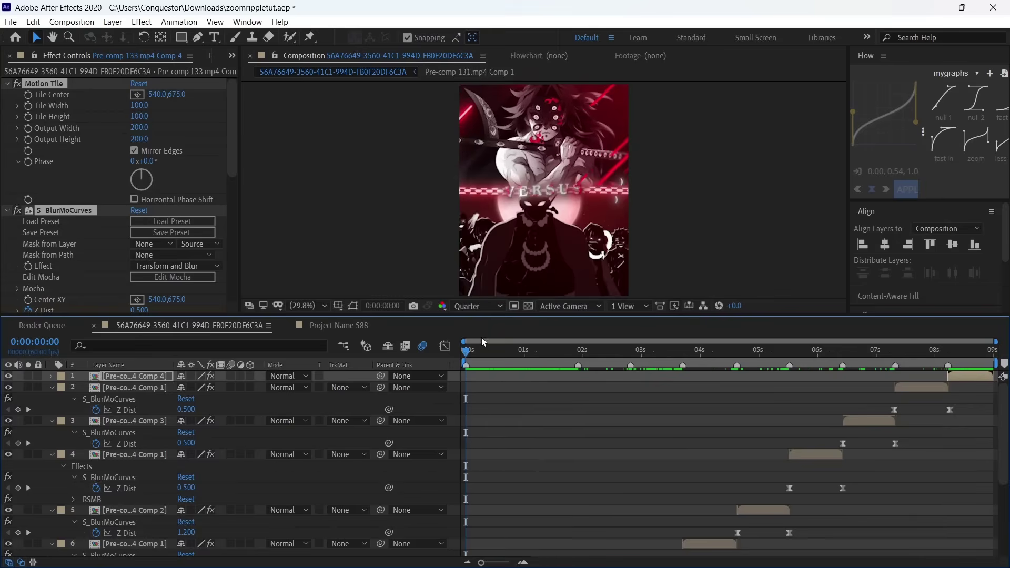
pyautogui.moveTo(484, 351); pyautogui.dragTo(456, 364)
# Collapse every layer to a single row and deselect them
pyautogui.press('u')
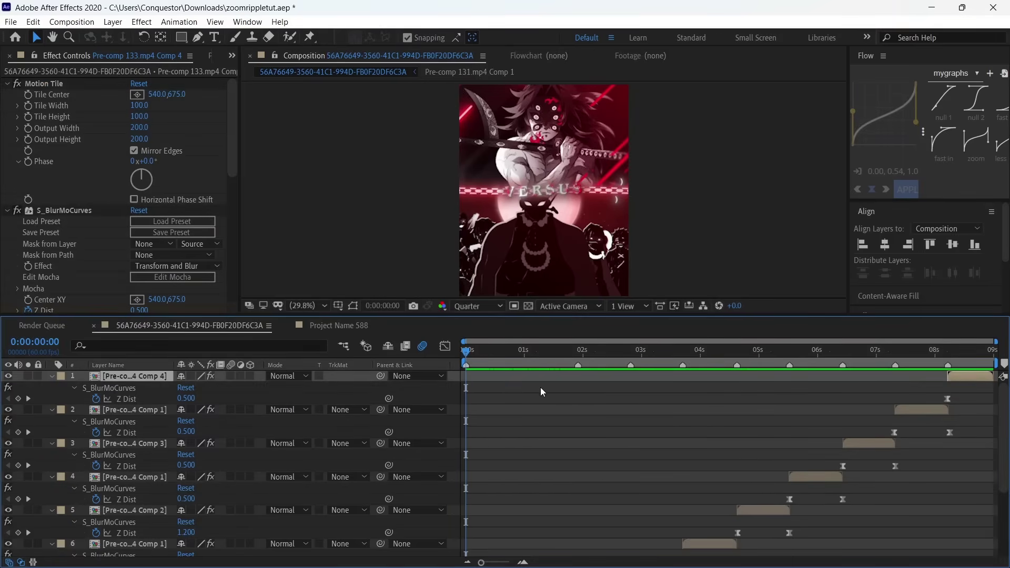
pyautogui.hotkey('ctrl', 'a')
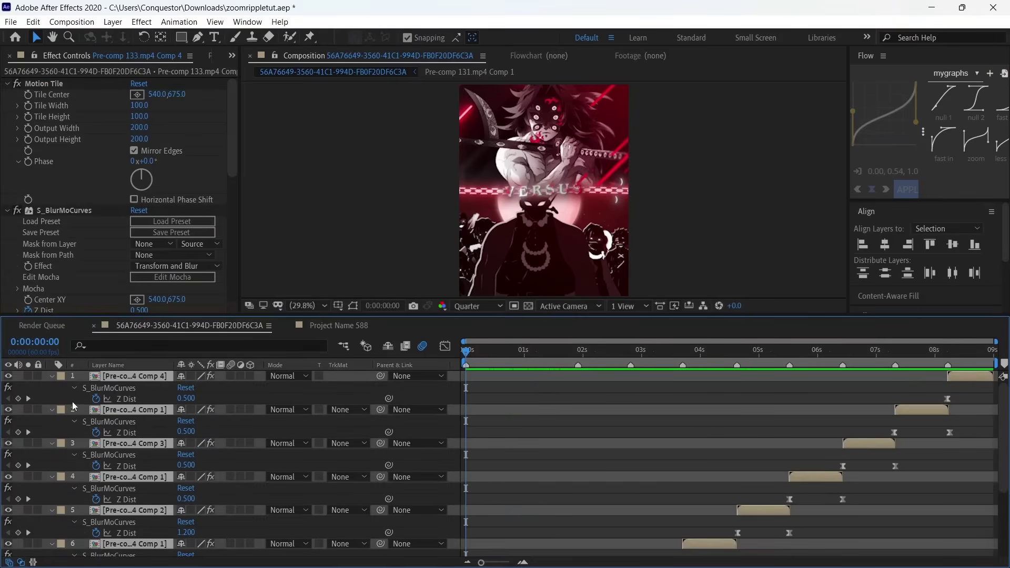
pyautogui.click(52, 376)
pyautogui.click(632, 490)
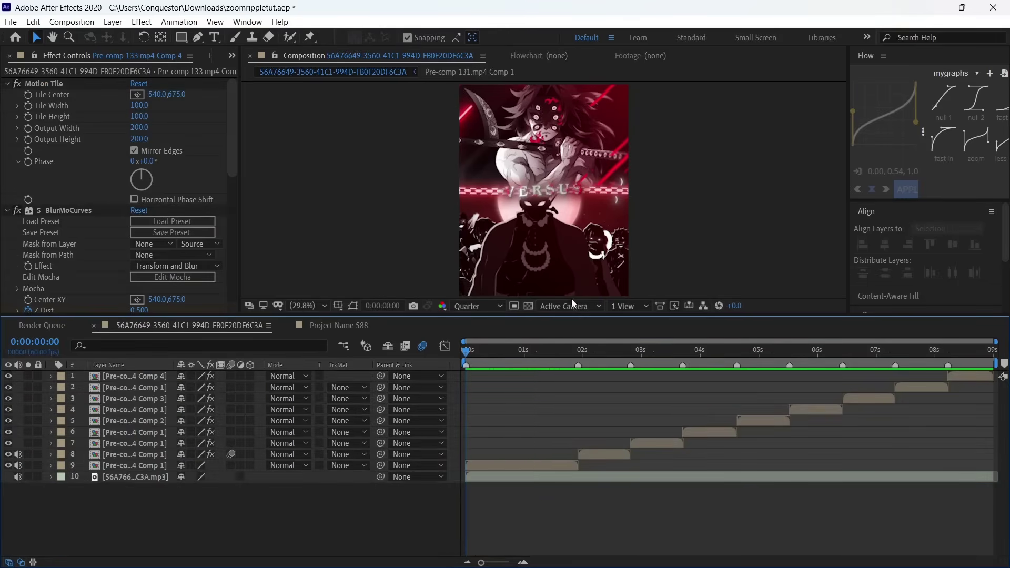
# Add an adjustment layer trimmed from 1:29 to 1:54, placed just above layer 10
pyautogui.hotkey('ctrl', 'alt', 'y')
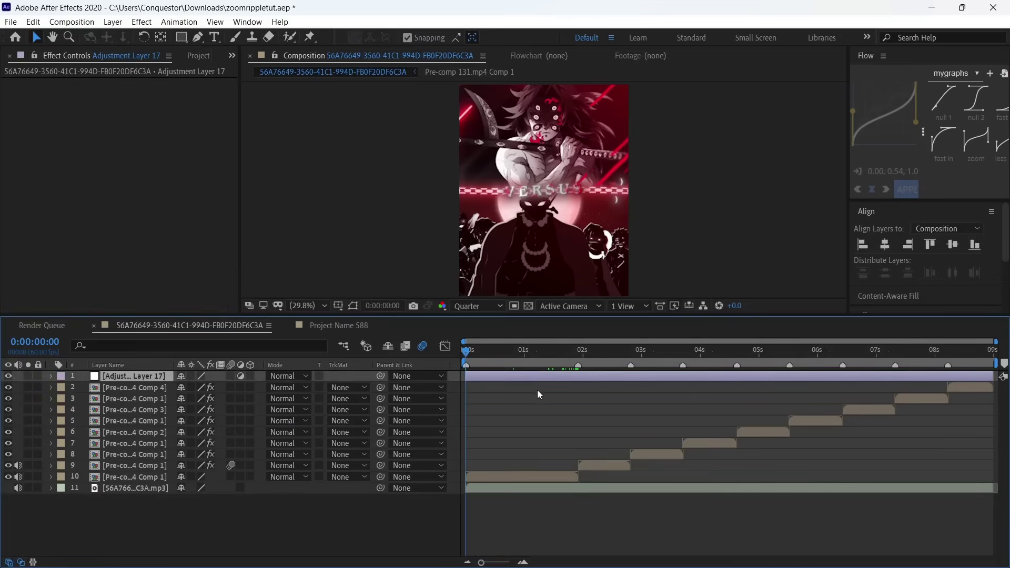
pyautogui.moveTo(549, 361); pyautogui.dragTo(553, 362)
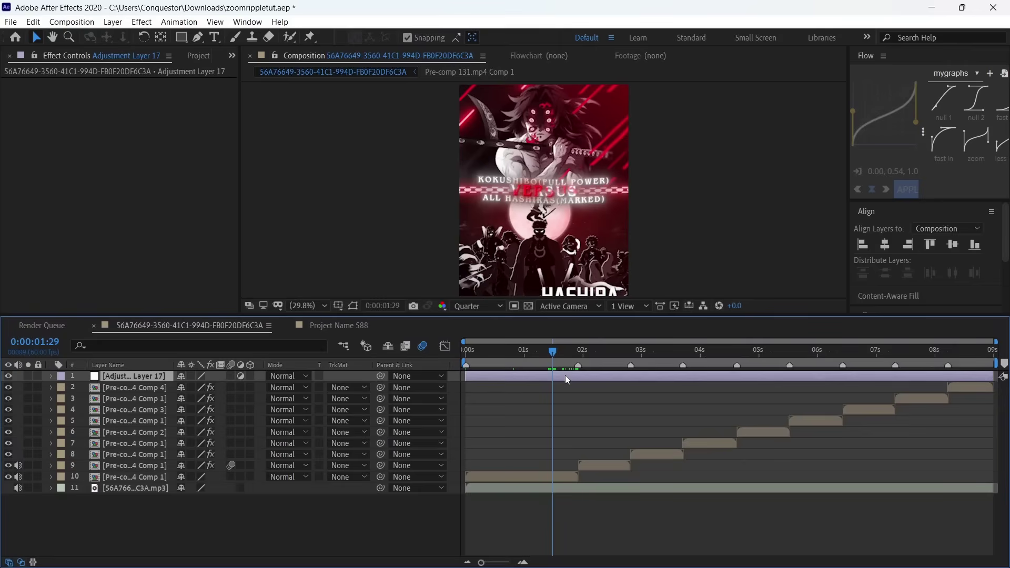
pyautogui.hotkey('alt', '[')
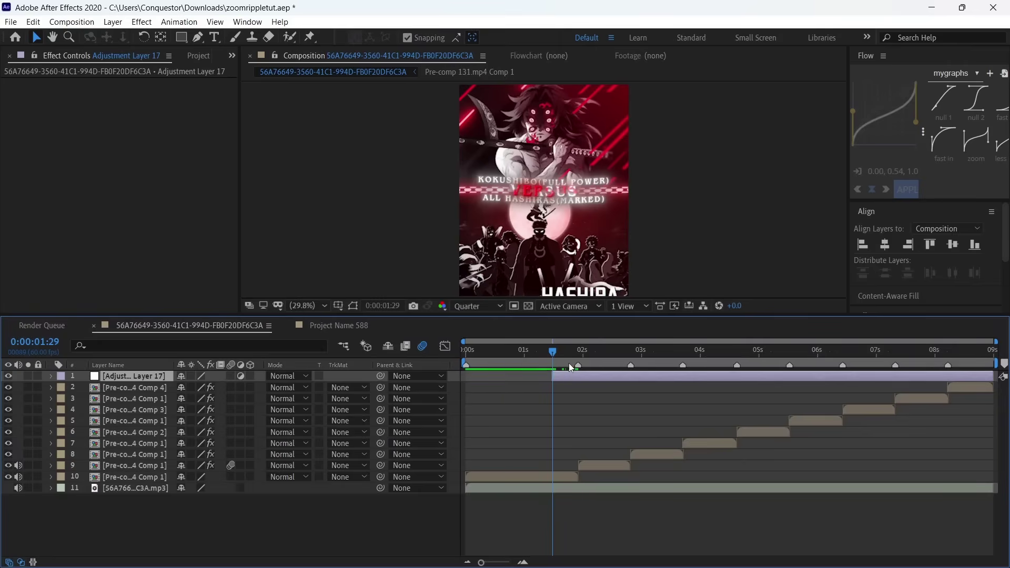
pyautogui.press('k')
pyautogui.hotkey('alt', ']')
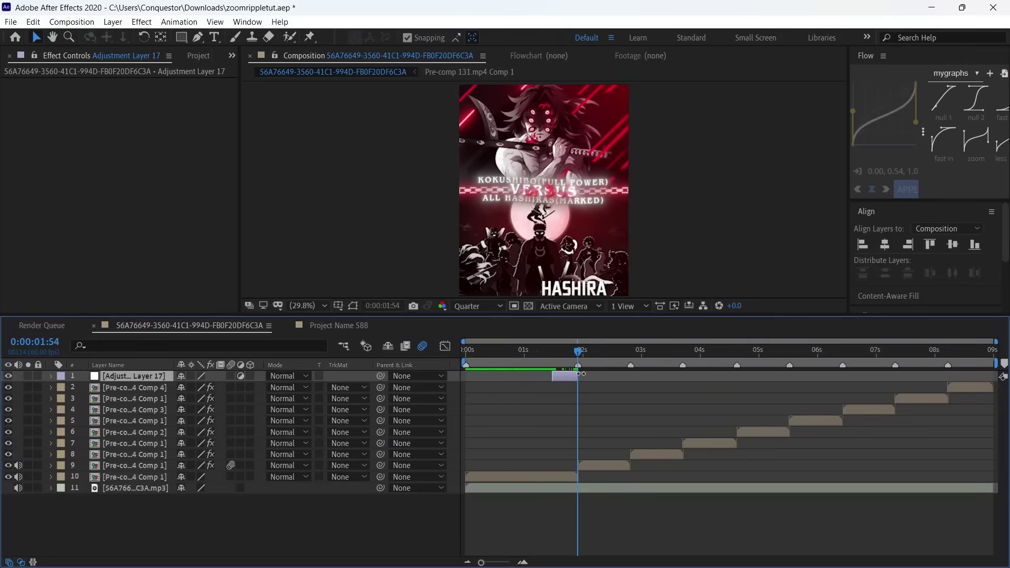
pyautogui.moveTo(143, 384); pyautogui.dragTo(148, 470)
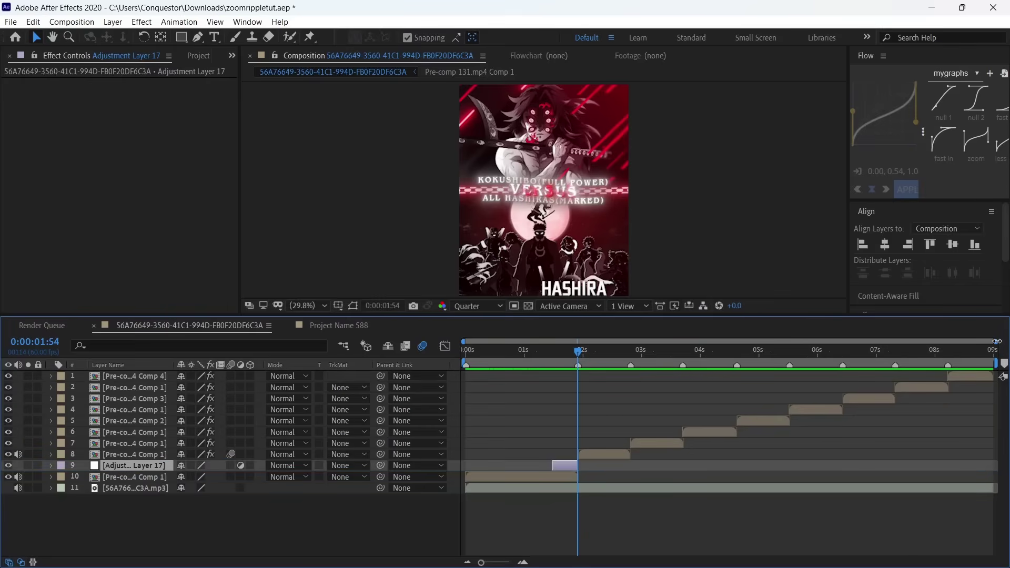
pyautogui.moveTo(997, 341); pyautogui.dragTo(696, 399)
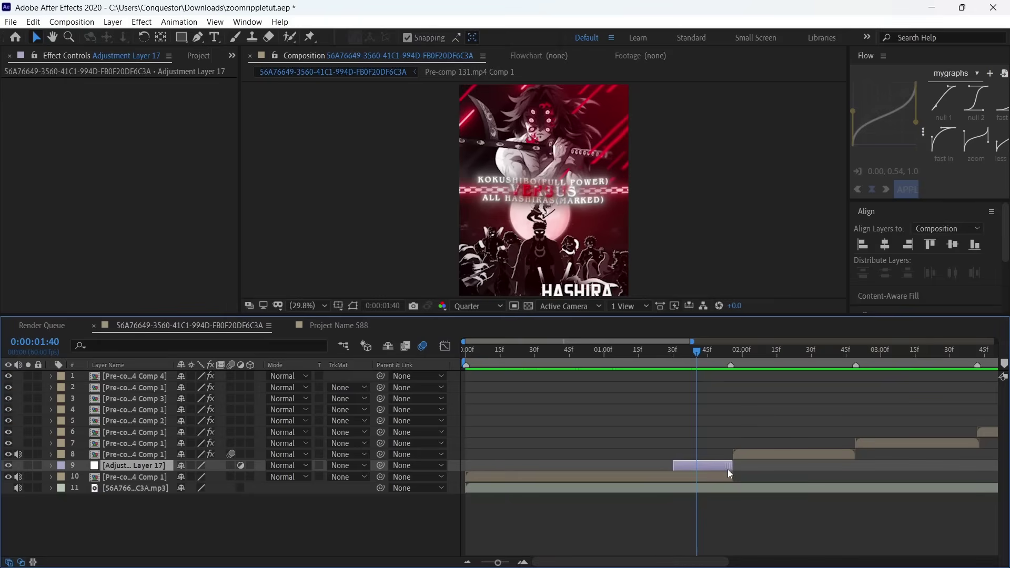
# Apply BCC Ripple Dissolve to Adjustment Layer 17, driven by Percent Done
pyautogui.hotkey('ctrl', 'space')
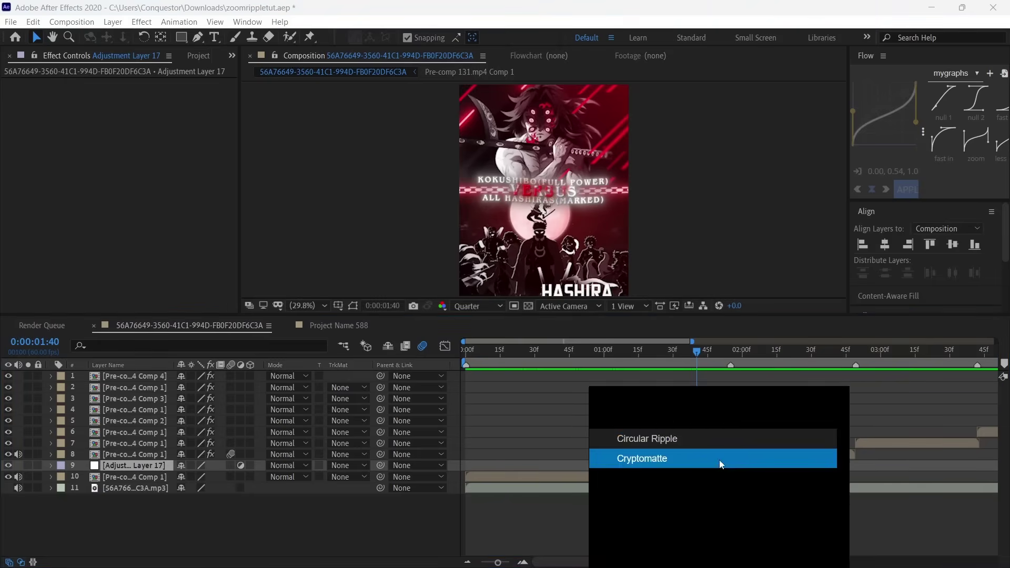
pyautogui.write('CC')
pyautogui.press('BackSpace')
pyautogui.press('BackSpace')
pyautogui.write('bcc ripp')
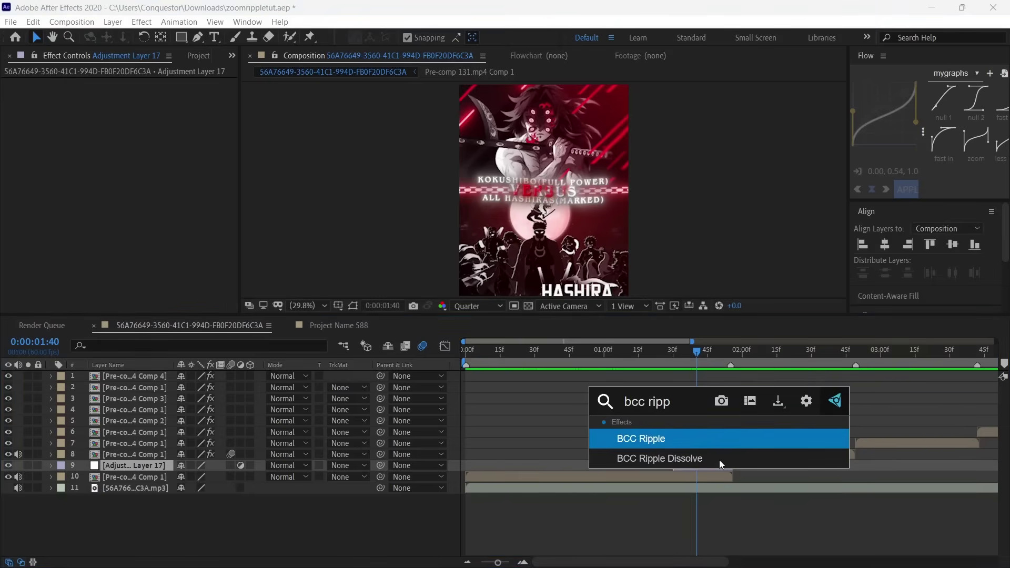
pyautogui.click(718, 460)
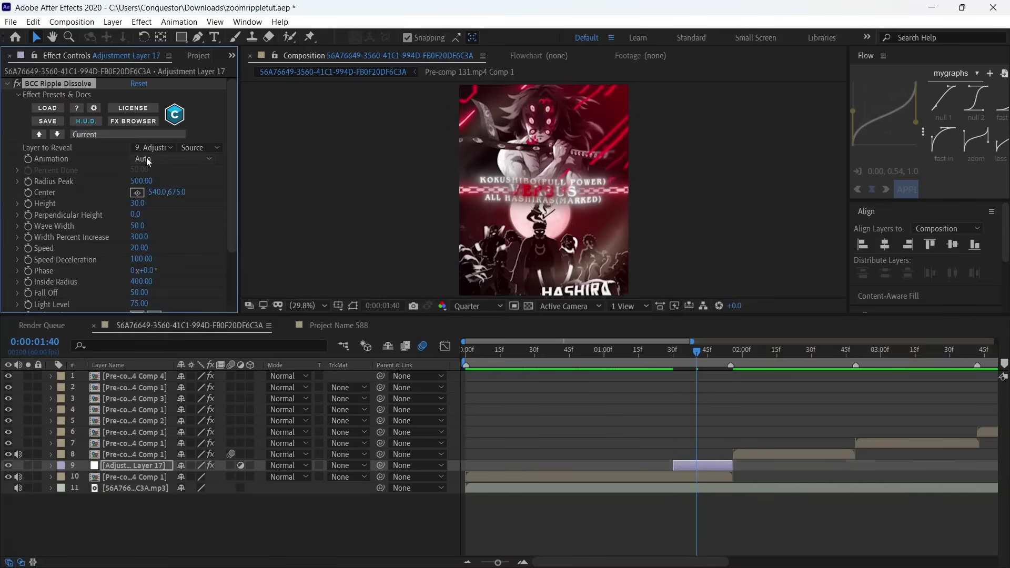
pyautogui.click(174, 158)
pyautogui.click(153, 185)
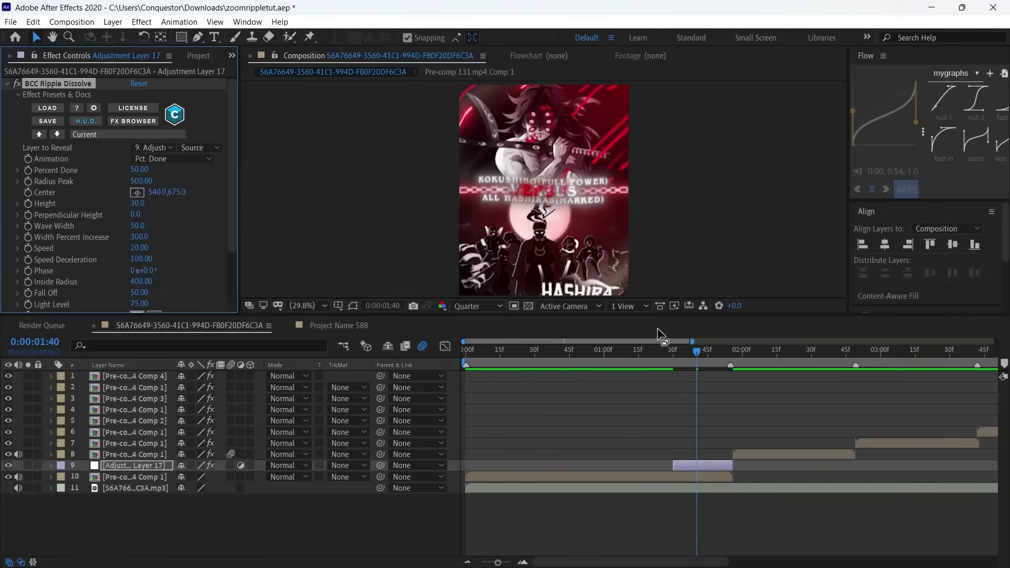
# Set the ripple's Radius Peak to 1000 and Height to 25
pyautogui.moveTo(683, 361); pyautogui.dragTo(671, 379)
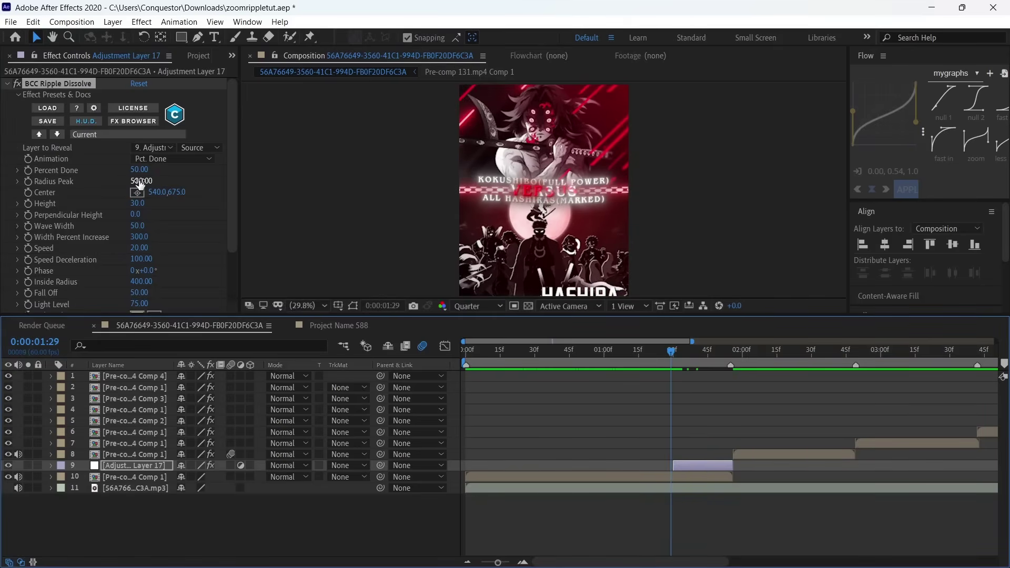
pyautogui.click(141, 181)
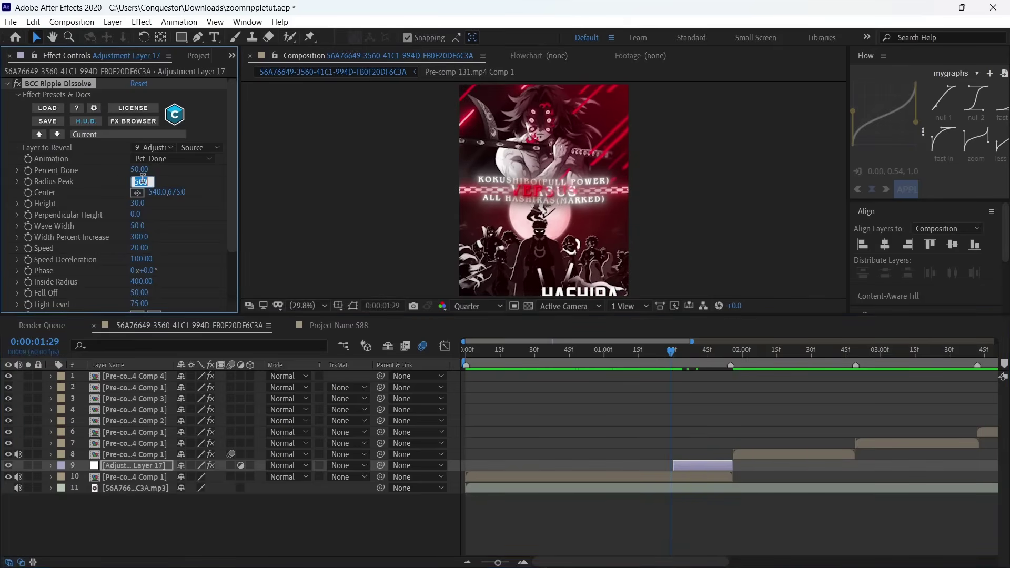
pyautogui.write('1000.')
pyautogui.press('Tab')
pyautogui.write('25')
pyautogui.press('Return')
# Keyframe Percent Done from 100 at 1:30 to 0 at 1:56
pyautogui.click(139, 169)
pyautogui.write('100')
pyautogui.press('Return')
pyautogui.press('u')
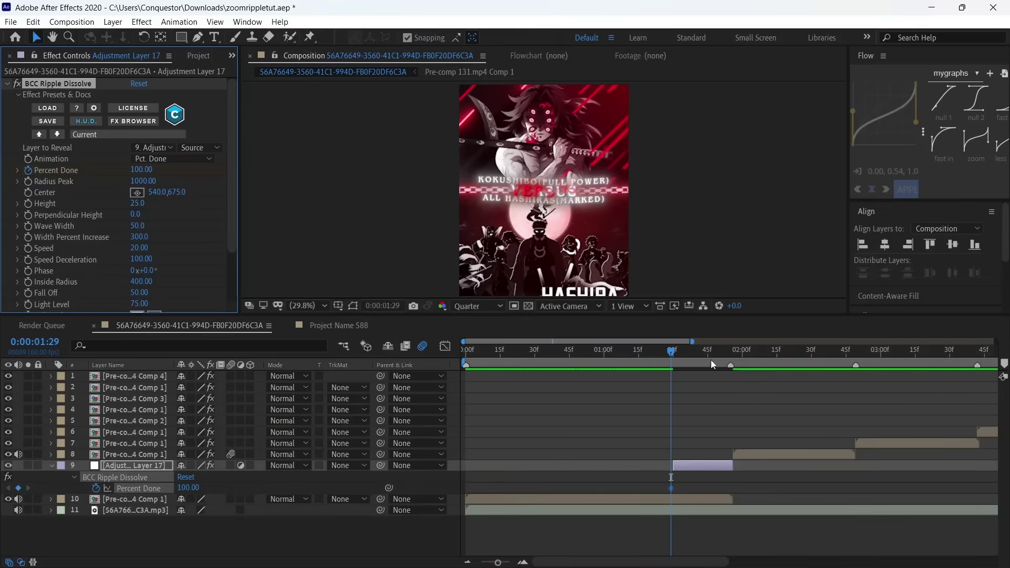
pyautogui.moveTo(711, 360); pyautogui.dragTo(730, 378)
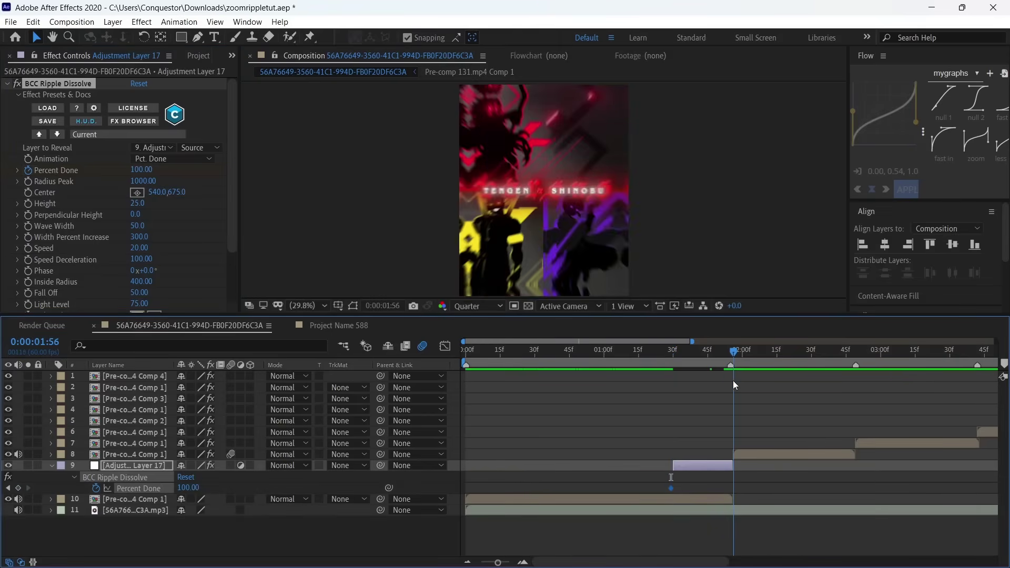
pyautogui.click(139, 169)
pyautogui.write('0')
pyautogui.press('Return')
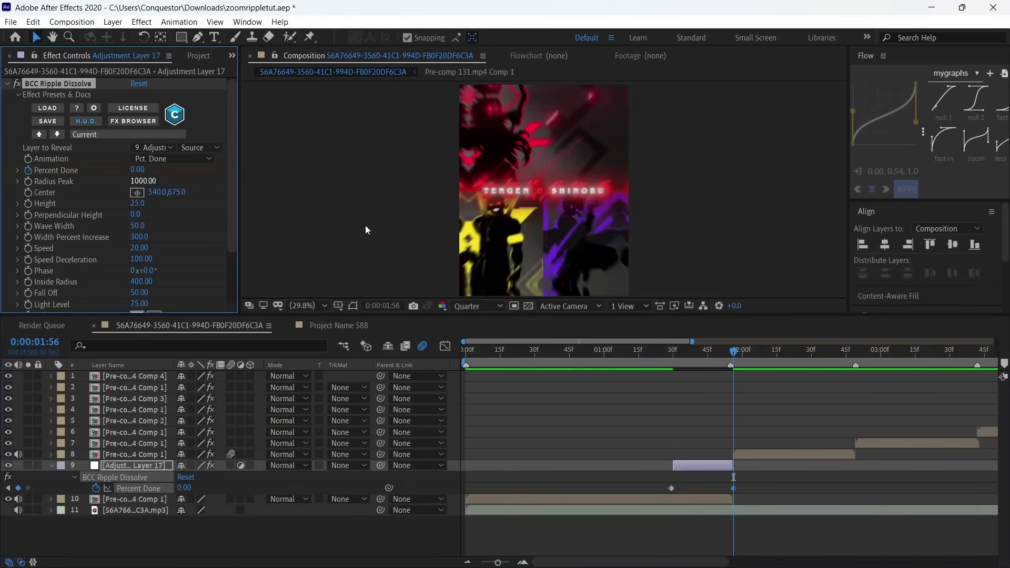
pyautogui.click(681, 360)
pyautogui.moveTo(684, 361); pyautogui.dragTo(701, 396)
# Ease both Percent Done keyframes with a Flow curve, then add Adjustment Layer 18
pyautogui.moveTo(635, 485); pyautogui.dragTo(796, 503)
pyautogui.moveTo(912, 124)
pyautogui.mouseDown()
pyautogui.moveTo(918, 100)
pyautogui.moveTo(910, 159)
pyautogui.moveTo(903, 130)
pyautogui.moveTo(902, 142)
pyautogui.mouseUp()
pyautogui.click(908, 194)
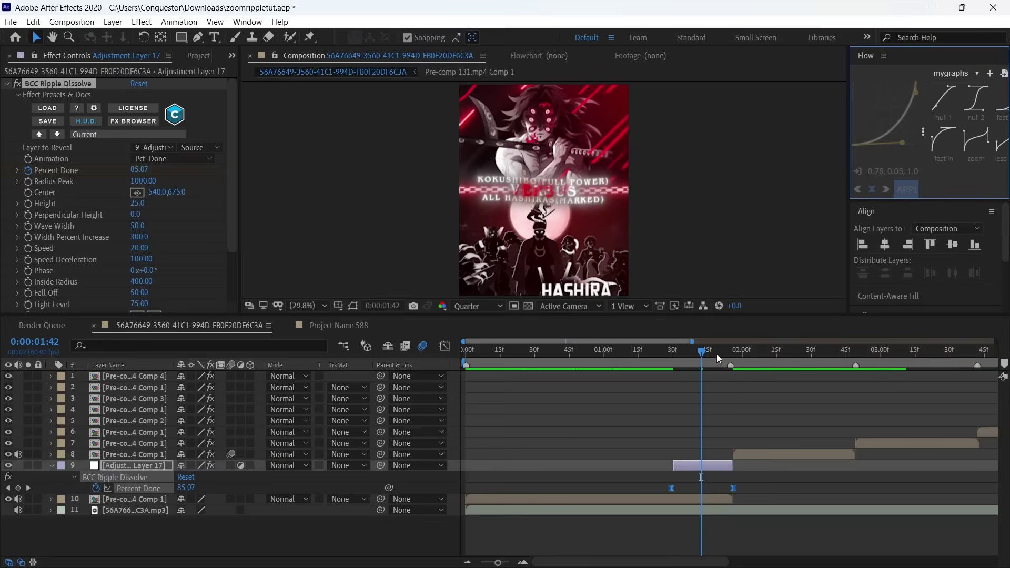
pyautogui.moveTo(714, 360)
pyautogui.mouseDown()
pyautogui.moveTo(738, 362)
pyautogui.moveTo(705, 376)
pyautogui.moveTo(719, 378)
pyautogui.mouseUp()
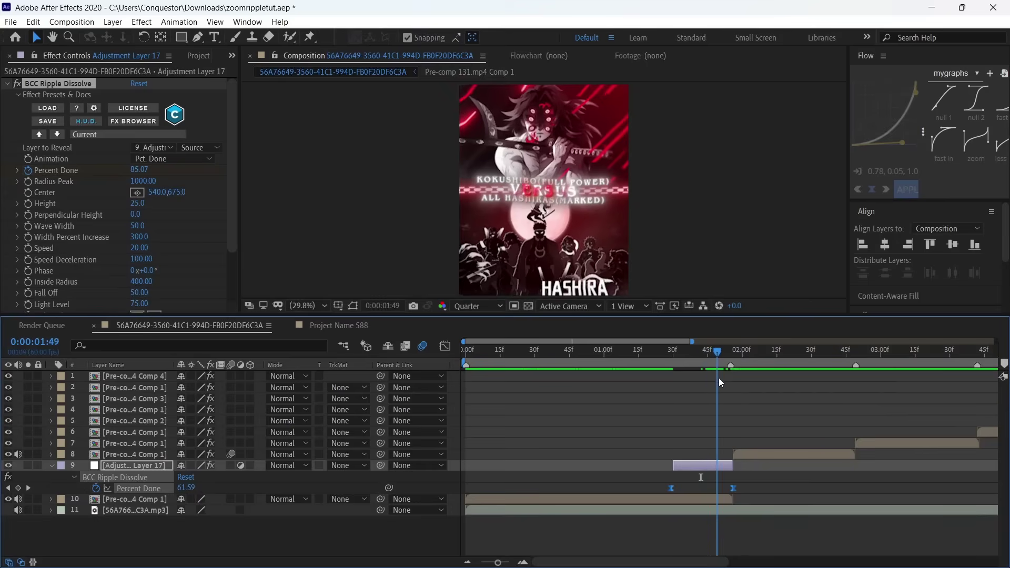
pyautogui.press('Home')
pyautogui.hotkey('ctrl', 'alt', 'y')
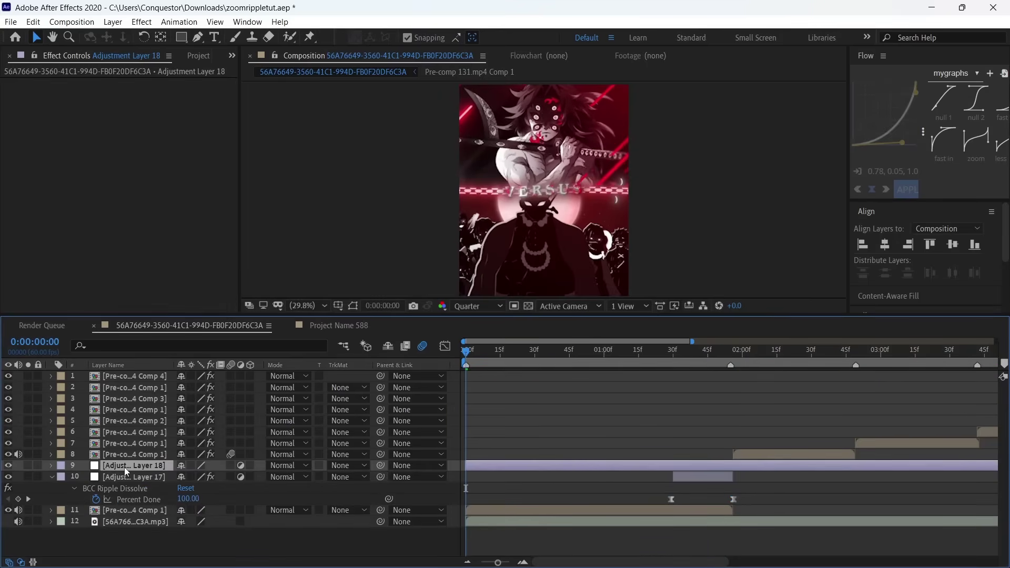
# Move Adjustment Layer 18 above the pre-comp and trim it to 1:56–2:49
pyautogui.moveTo(125, 467); pyautogui.dragTo(126, 452)
pyautogui.moveTo(726, 374); pyautogui.dragTo(733, 380)
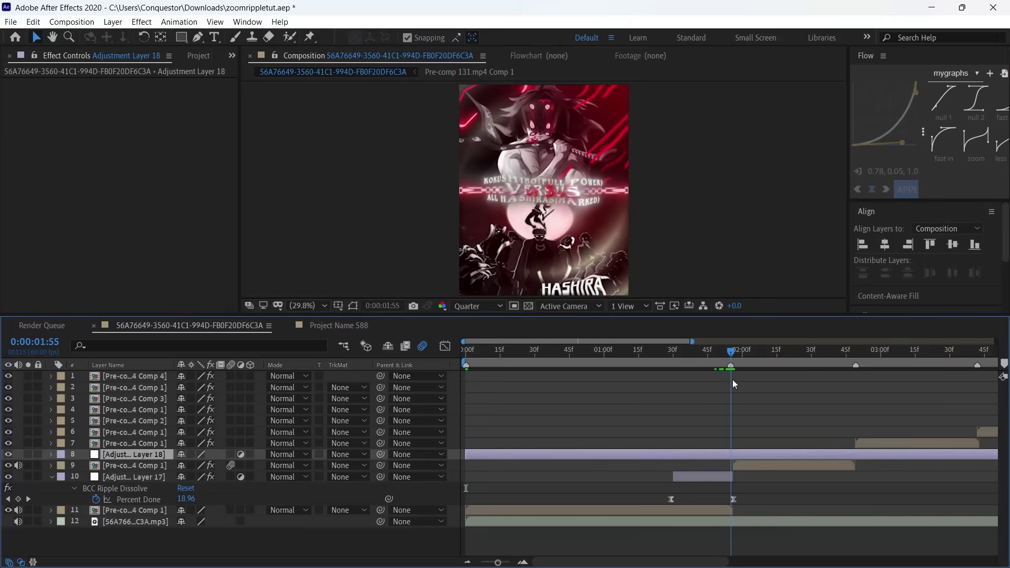
pyautogui.hotkey('alt', '[')
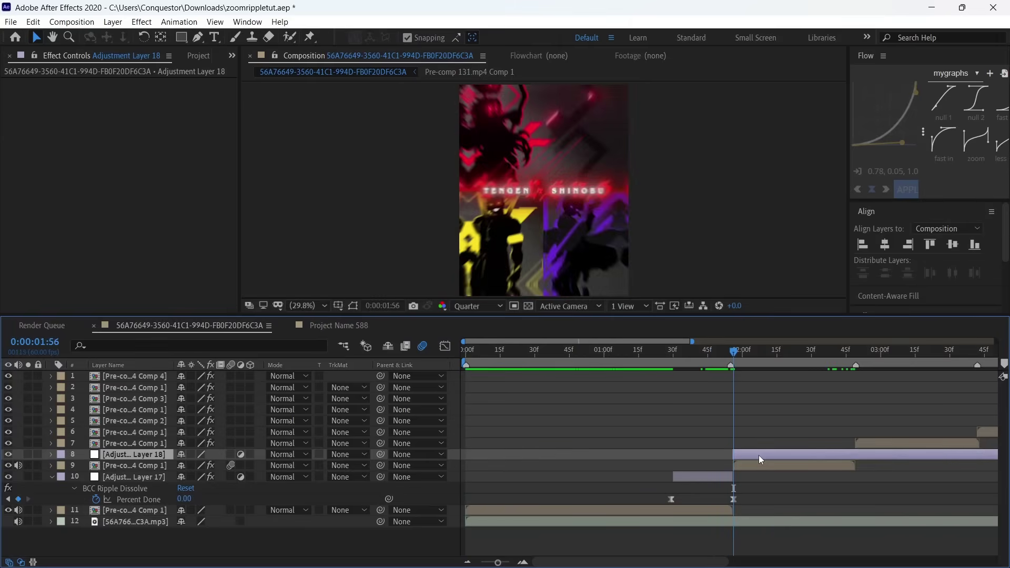
pyautogui.moveTo(771, 348); pyautogui.dragTo(855, 404)
pyautogui.hotkey('alt', ']')
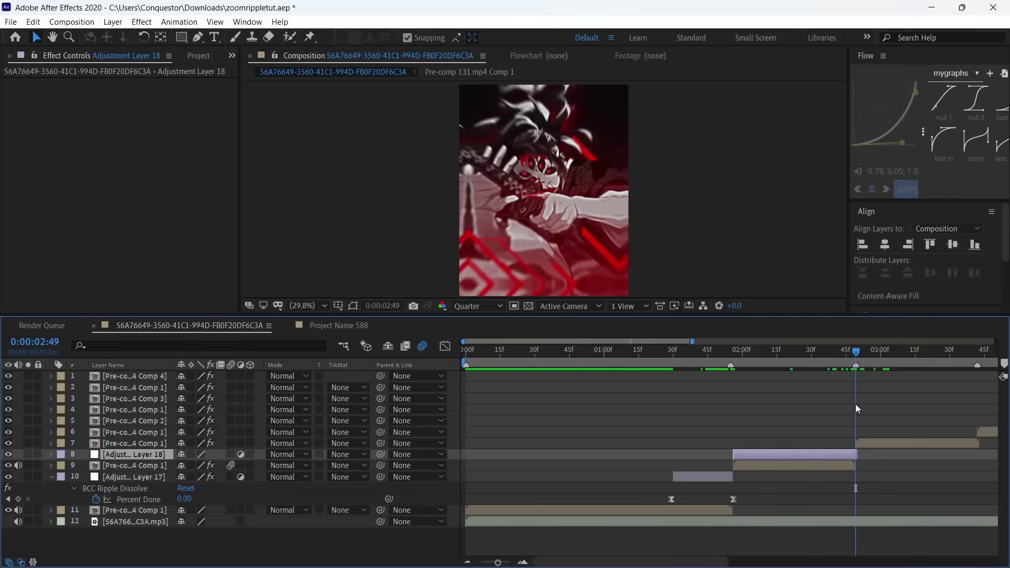
# Duplicate the trimmed adjustment layer and select only the top copy
pyautogui.hotkey('ctrl', 'd')
pyautogui.hotkey('ctrl', 'd')
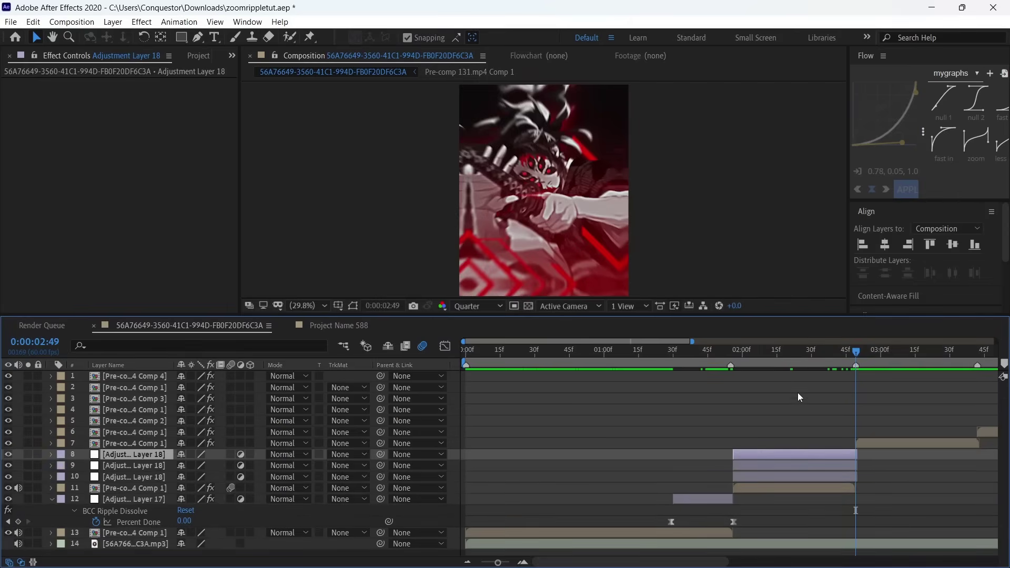
pyautogui.click(776, 361)
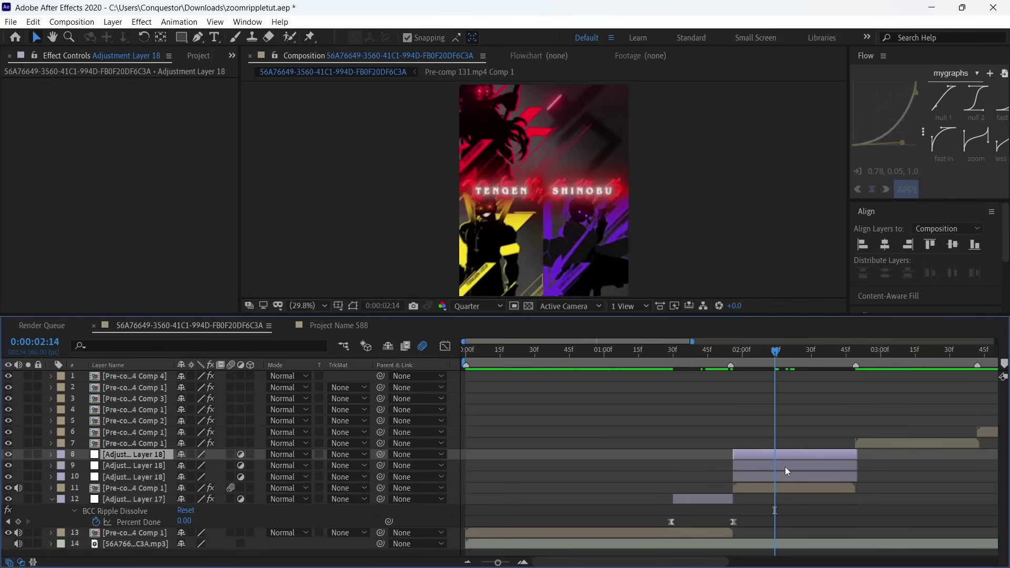
pyautogui.moveTo(763, 351); pyautogui.dragTo(734, 370)
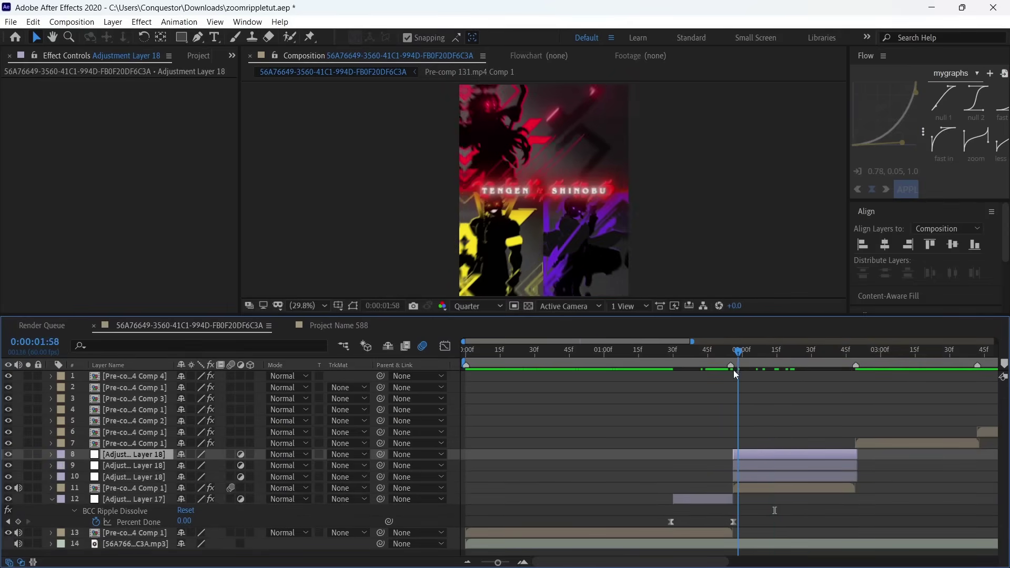
pyautogui.click(764, 428)
pyautogui.click(766, 456)
# Apply S_HalfTone and keyframe Opacity from 100% at 1:56 to 0% at 2:49
pyautogui.hotkey('ctrl', 'space')
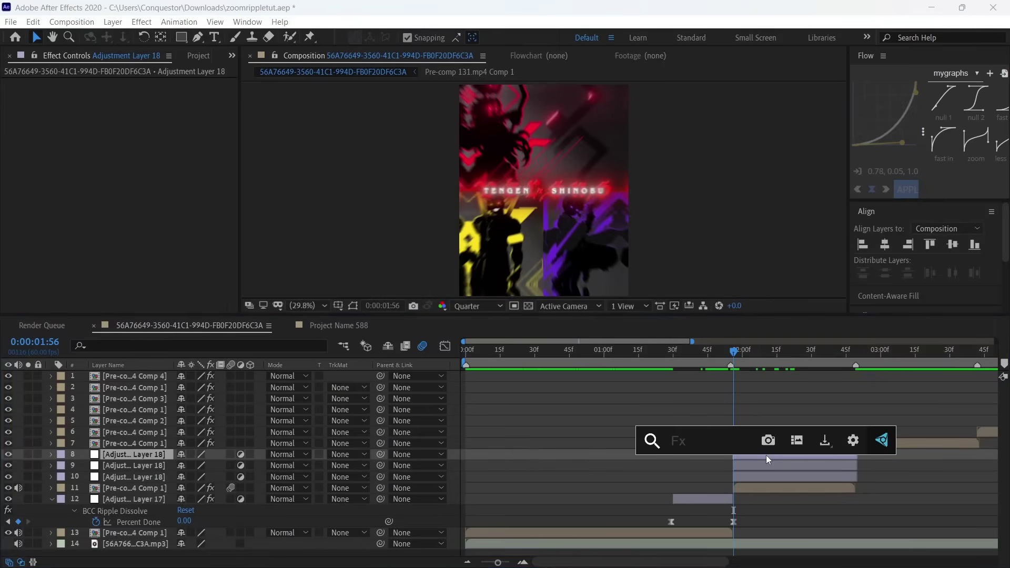
pyautogui.write('s_half')
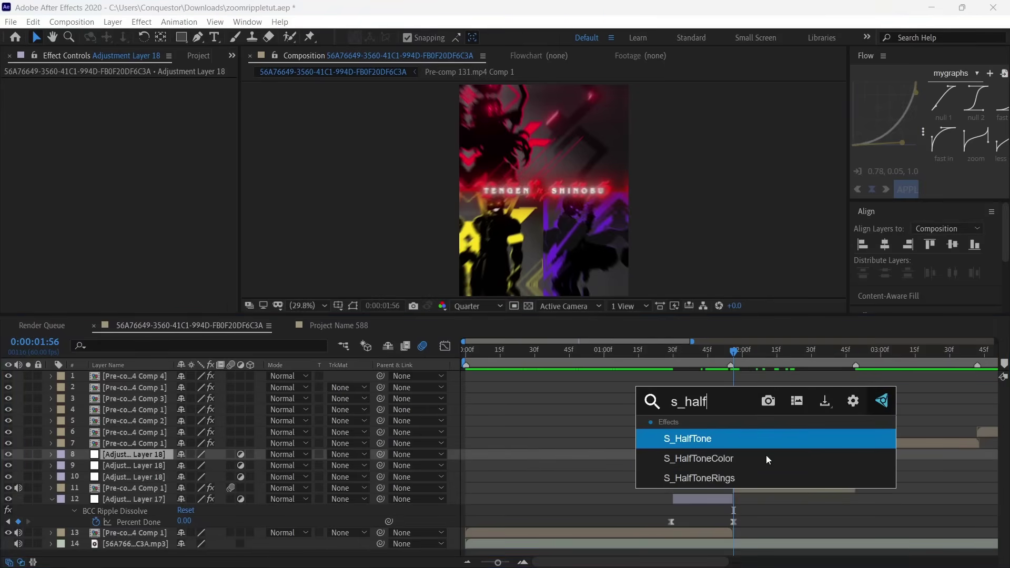
pyautogui.write('tone')
pyautogui.press('Return')
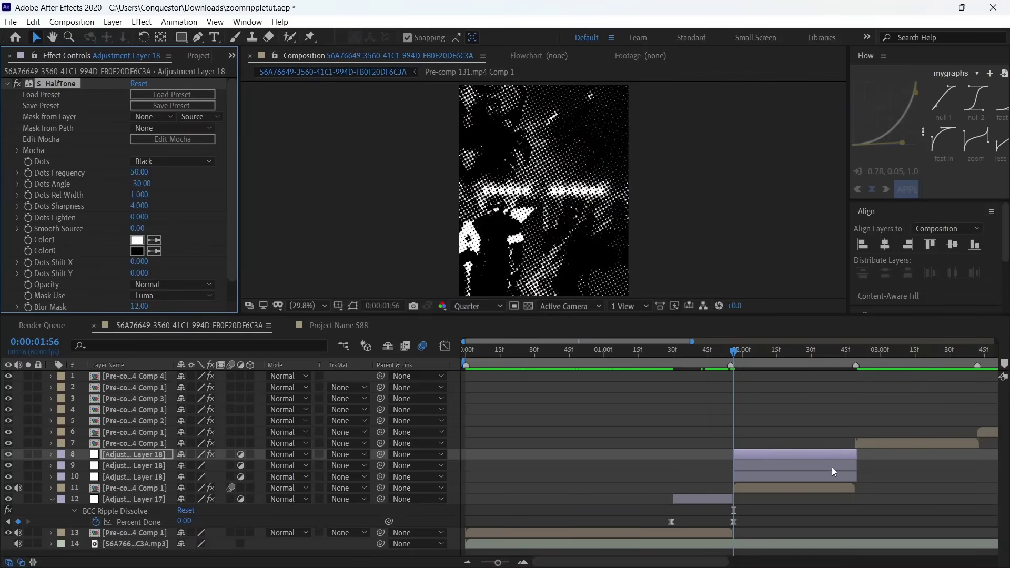
pyautogui.press('t')
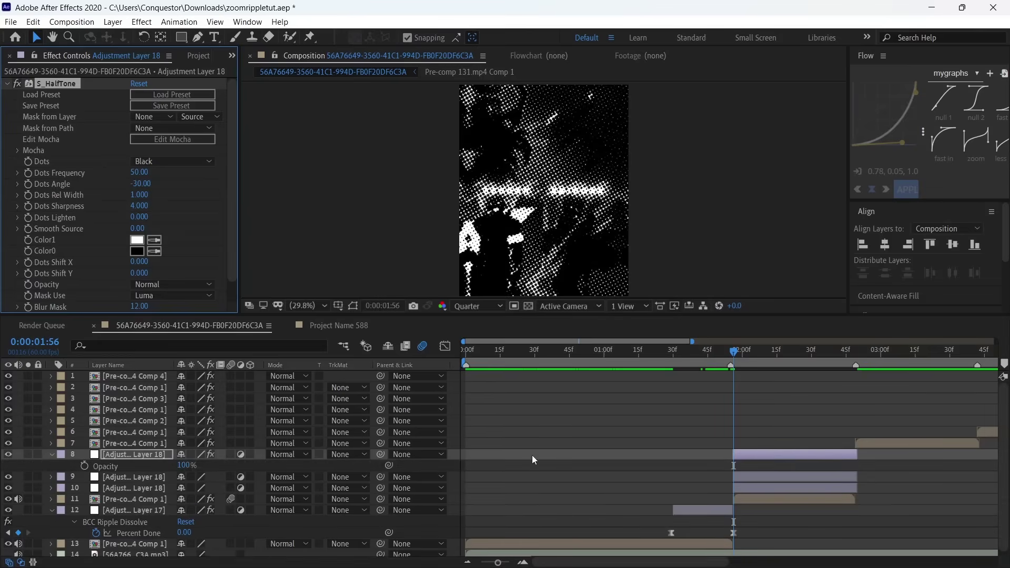
pyautogui.click(85, 466)
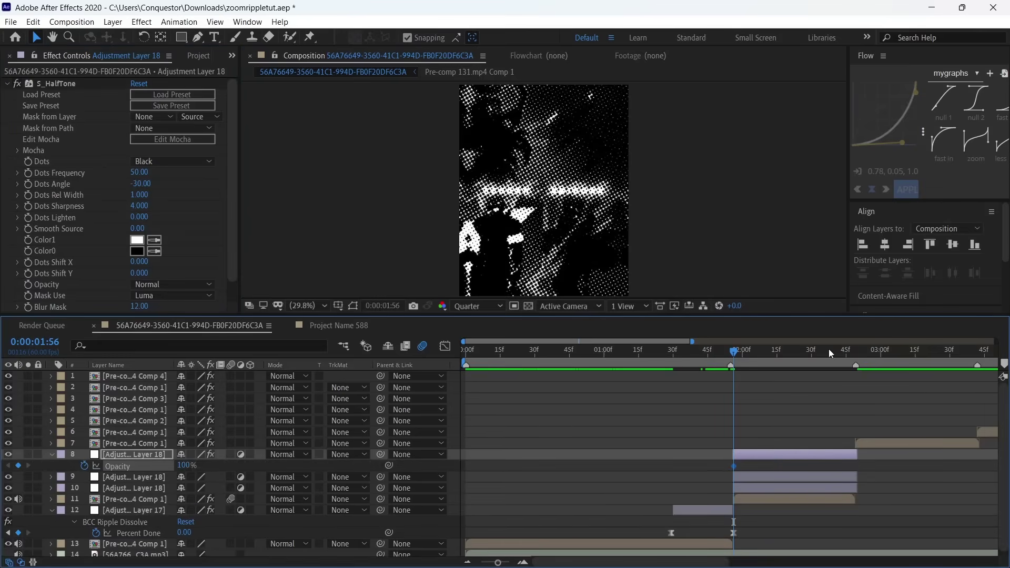
pyautogui.moveTo(829, 350); pyautogui.dragTo(854, 379)
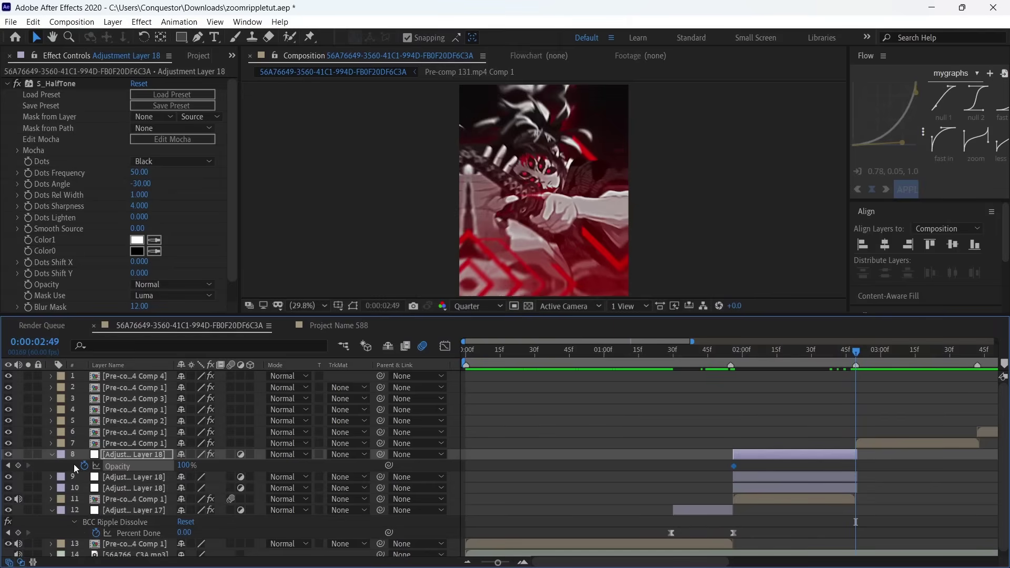
pyautogui.click(183, 465)
pyautogui.write('0')
pyautogui.press('Return')
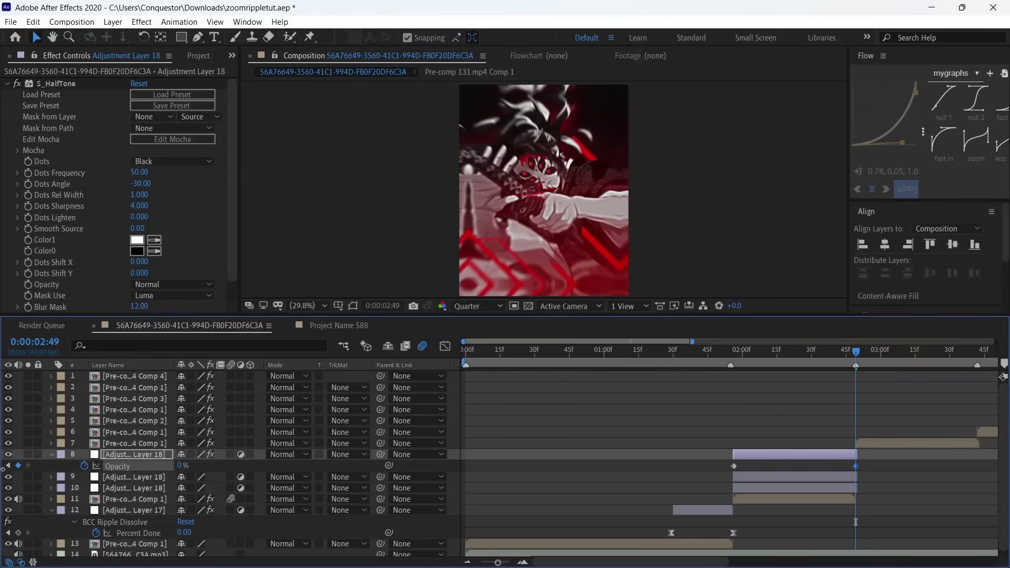
# Apply a reversed, steepened Flow ease curve to both opacity keyframes
pyautogui.moveTo(821, 347); pyautogui.dragTo(745, 367)
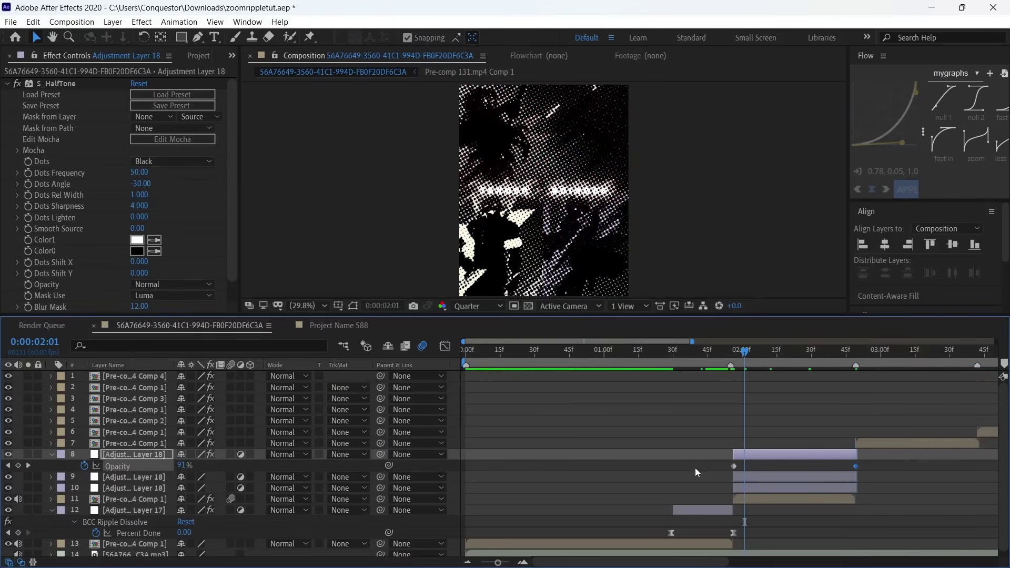
pyautogui.moveTo(697, 464); pyautogui.dragTo(867, 479)
pyautogui.rightClick(897, 129)
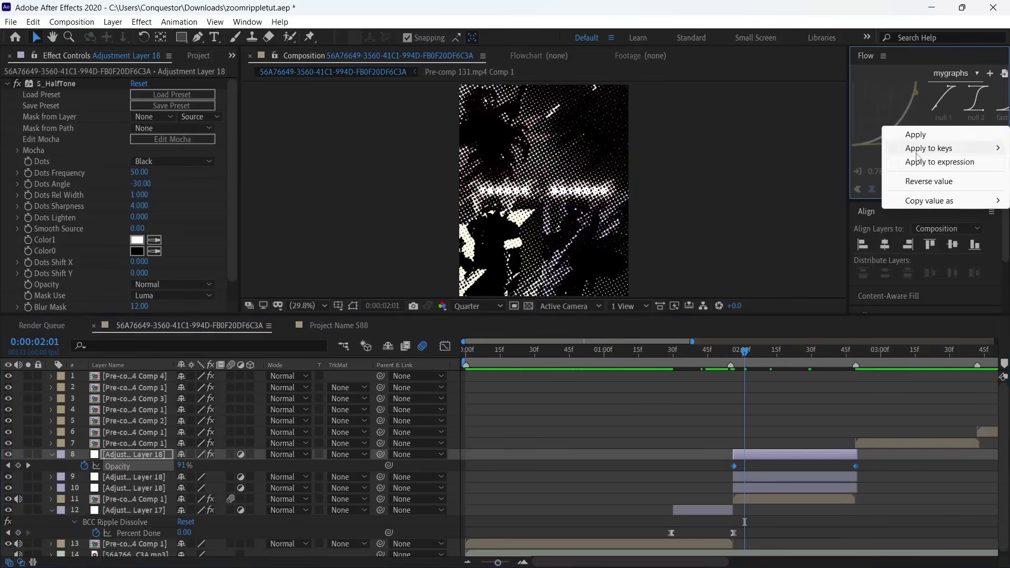
pyautogui.click(924, 182)
pyautogui.moveTo(866, 89); pyautogui.dragTo(854, 84)
pyautogui.click(907, 188)
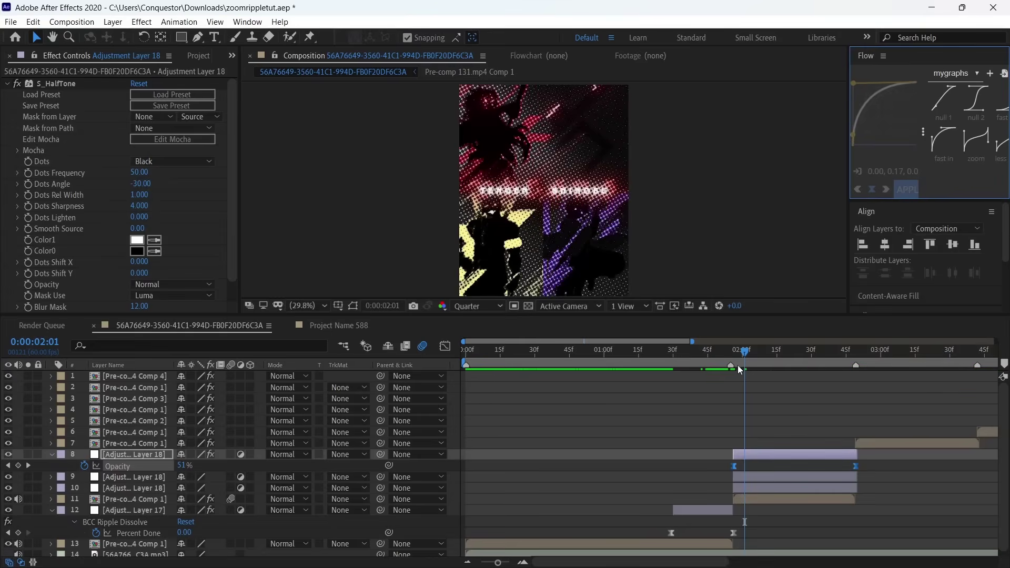
pyautogui.moveTo(738, 365); pyautogui.dragTo(735, 390)
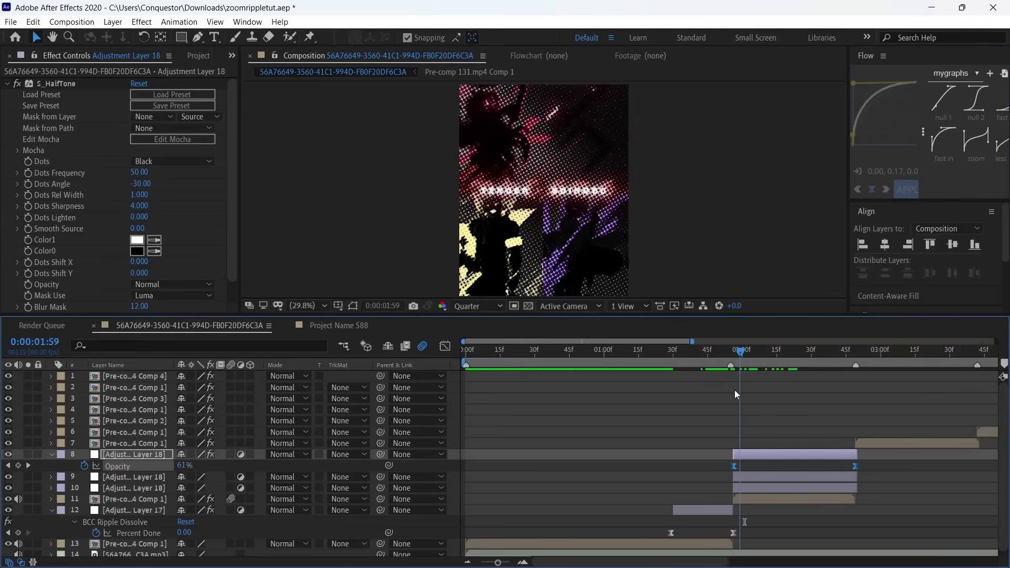
pyautogui.click(771, 481)
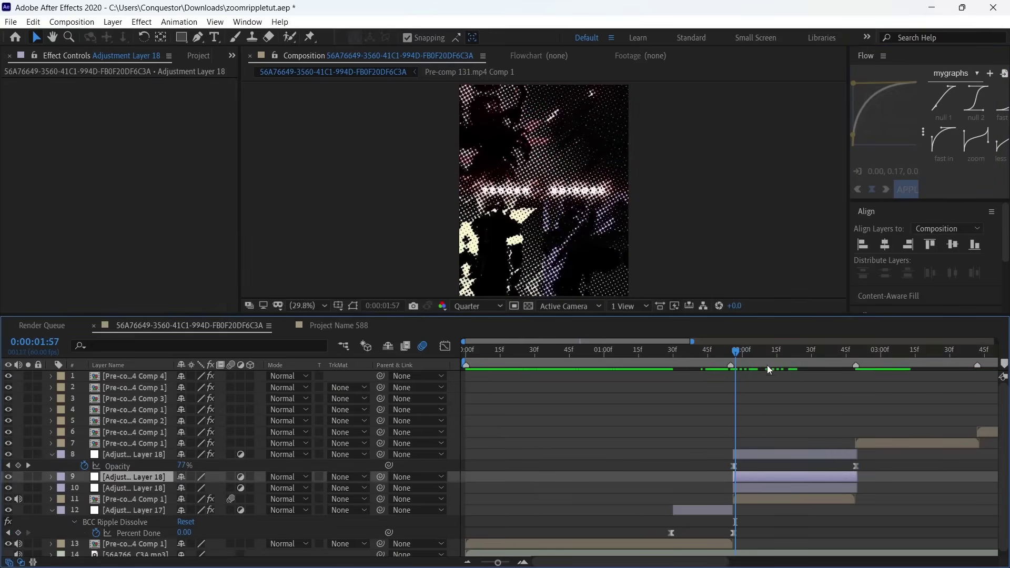
# Apply BCC Ripple Dissolve with Radius Peak 1000 and Height 25, previewing around 2:00
pyautogui.hotkey('ctrl', 'space')
pyautogui.write('bcc')
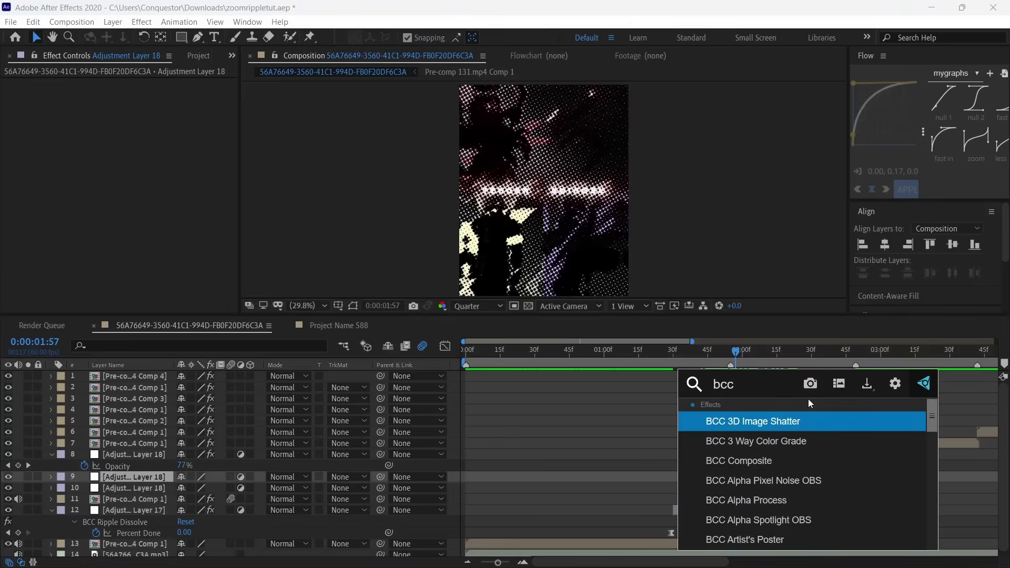
pyautogui.write(' rippl')
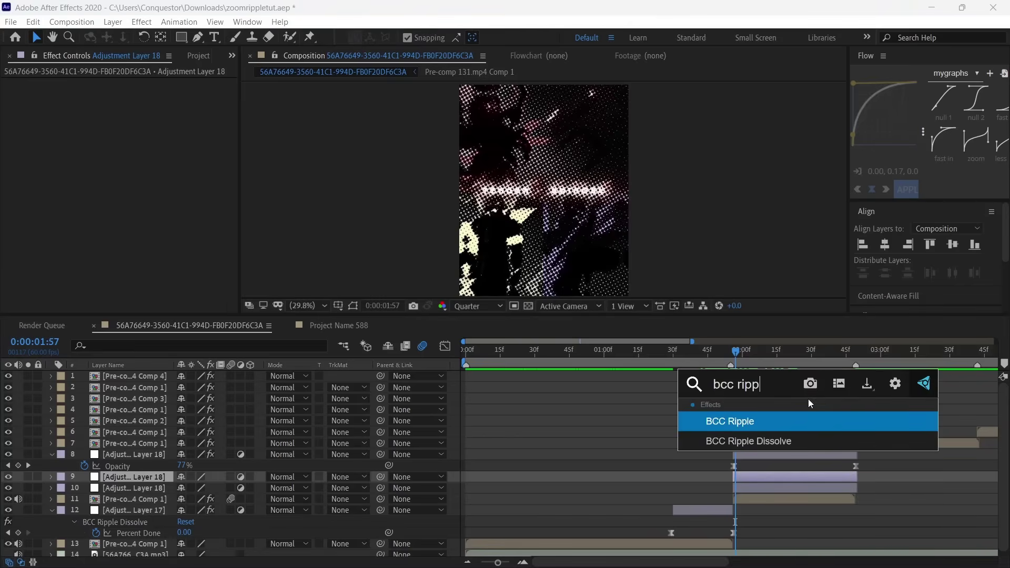
pyautogui.press('Return')
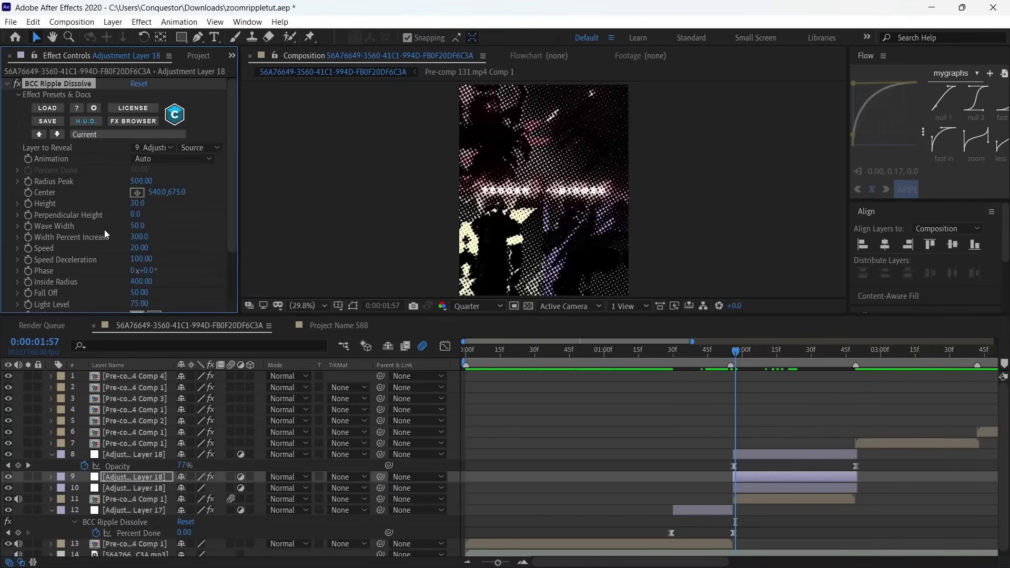
pyautogui.click(147, 179)
pyautogui.write('1000')
pyautogui.press('Return')
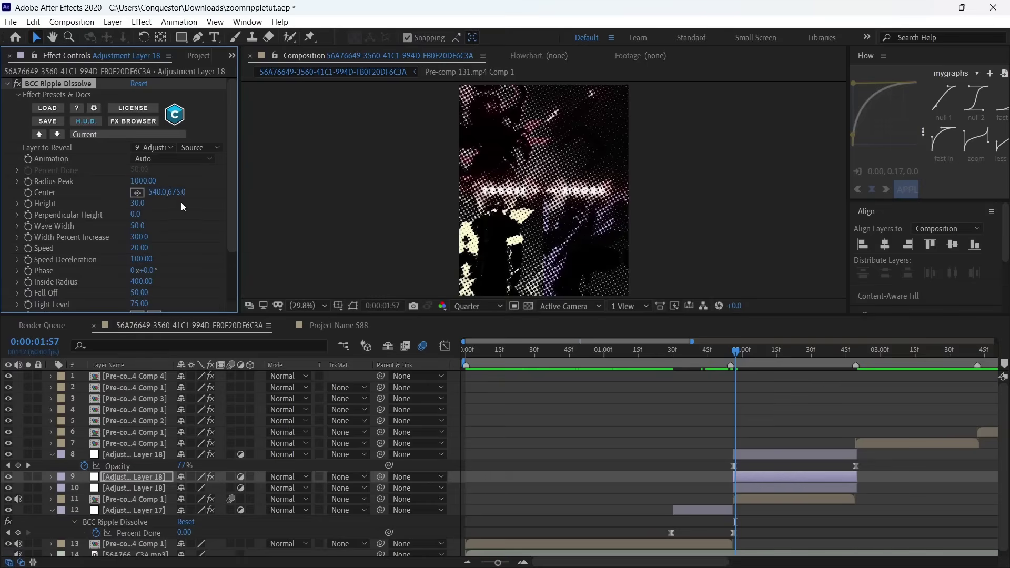
pyautogui.click(140, 204)
pyautogui.write('25')
pyautogui.press('Return')
pyautogui.click(741, 351)
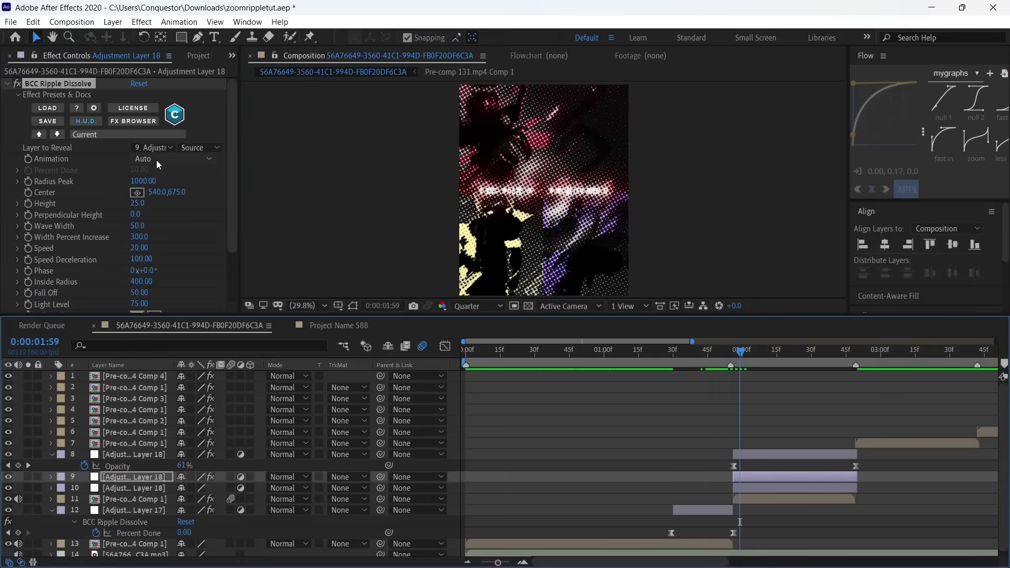
pyautogui.moveTo(767, 358); pyautogui.dragTo(733, 398)
# Apply S_Shake to the third copy: Amplitude 2 falling to 0 at 2:17, Frequency 7.5
pyautogui.click(756, 485)
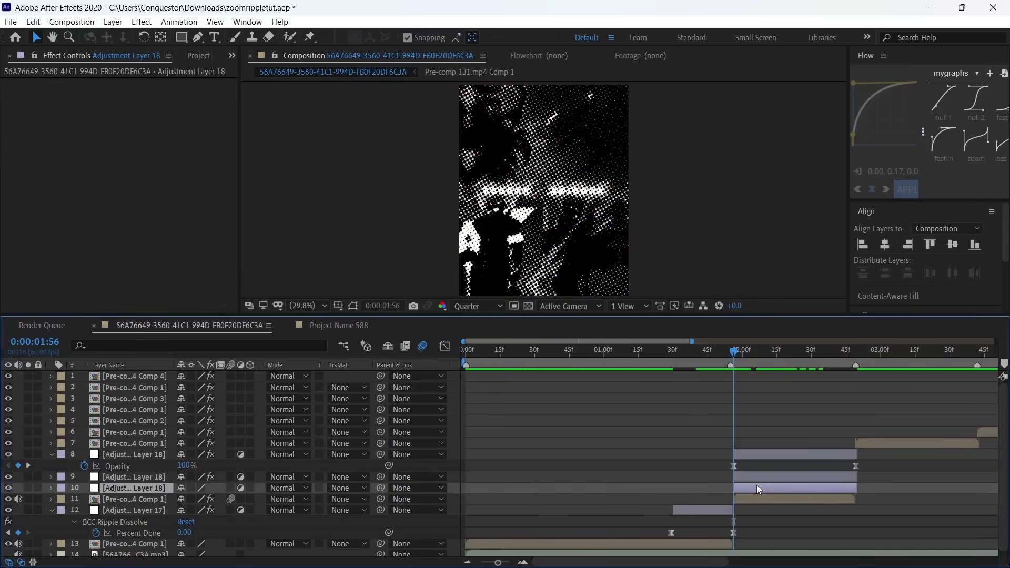
pyautogui.hotkey('ctrl', 'space')
pyautogui.write('s_sha')
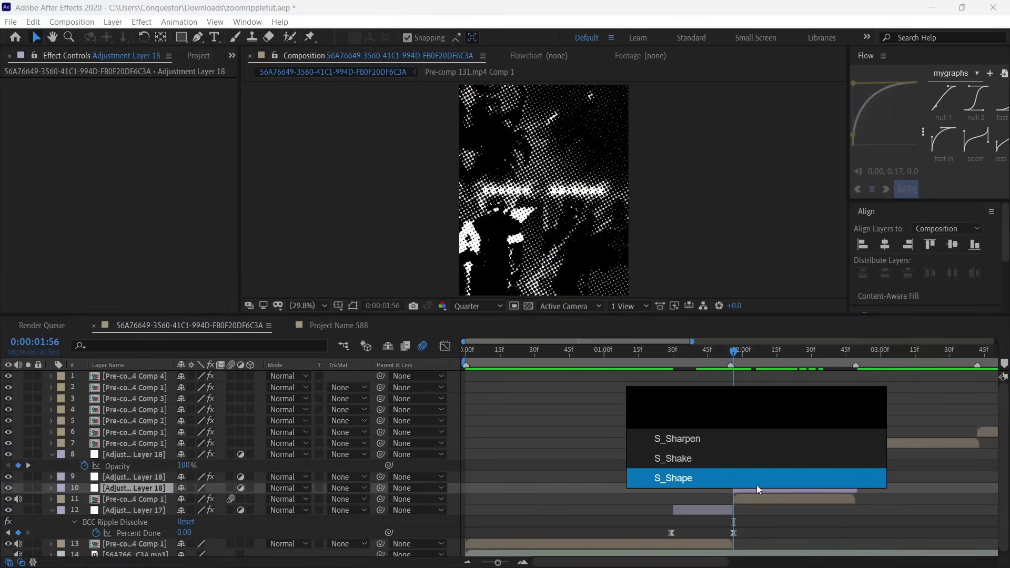
pyautogui.write('ke')
pyautogui.press('Return')
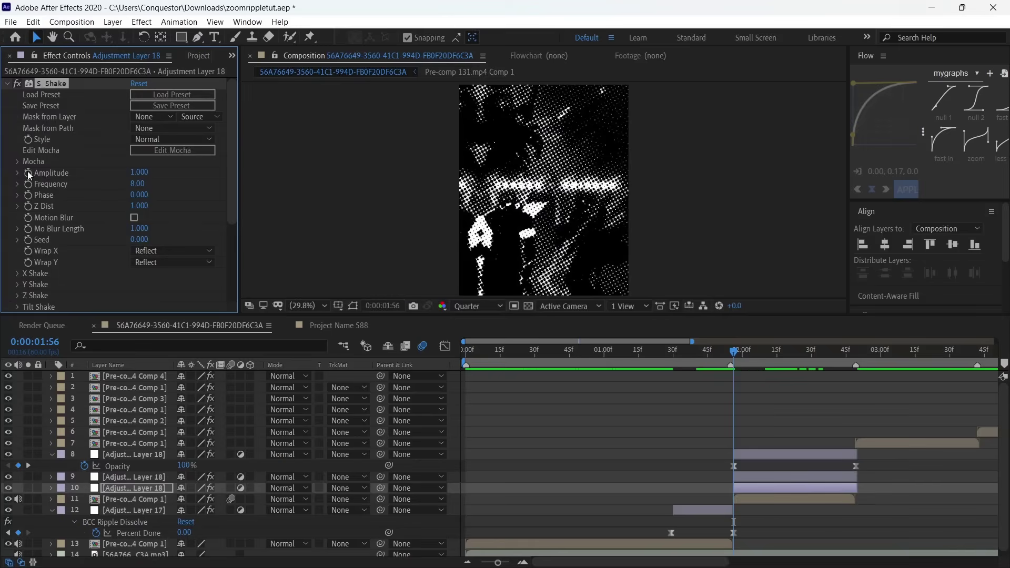
pyautogui.click(137, 171)
pyautogui.press('Return')
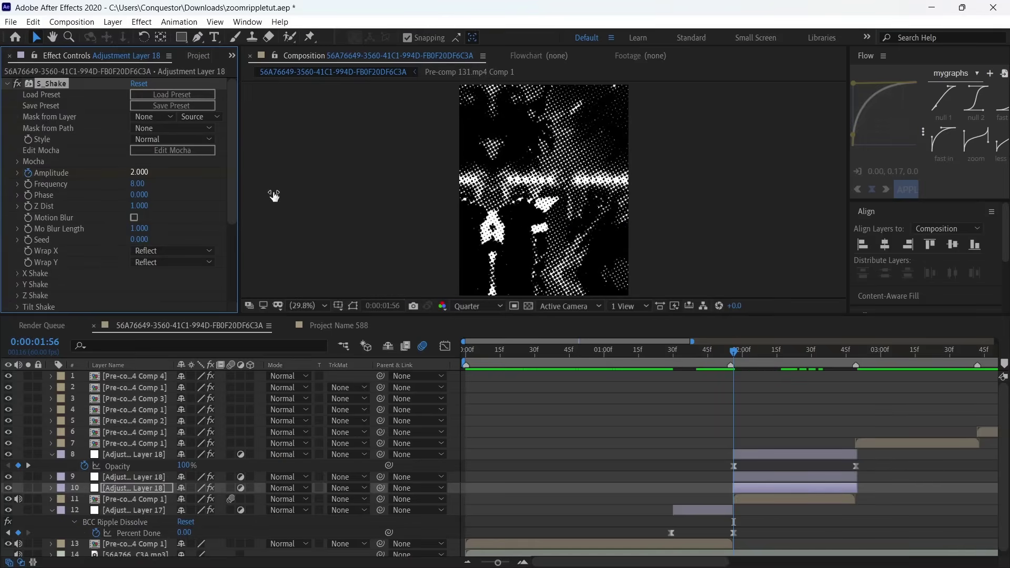
pyautogui.press('u')
pyautogui.moveTo(766, 364); pyautogui.dragTo(781, 374)
pyautogui.click(145, 174)
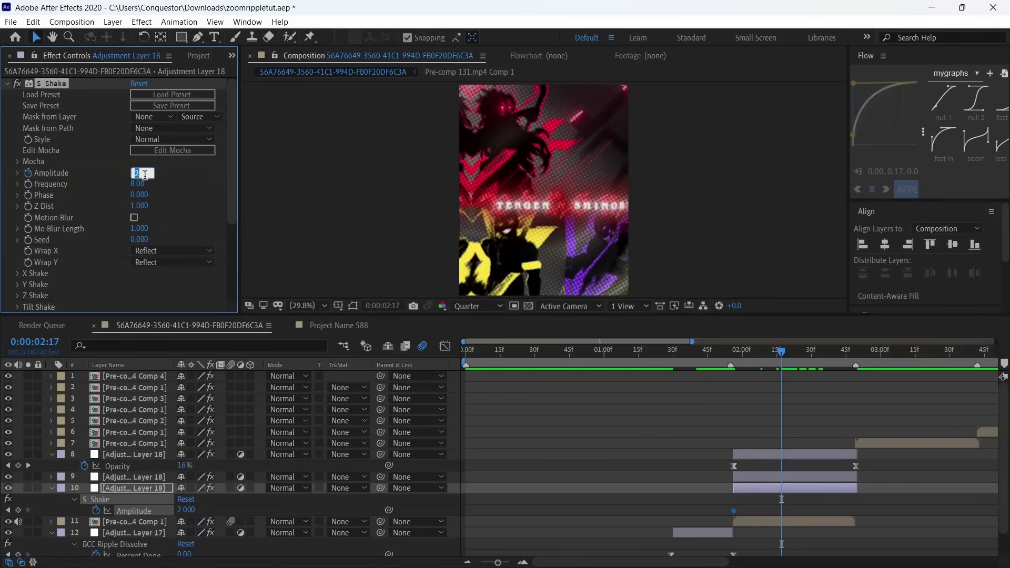
pyautogui.press('Return')
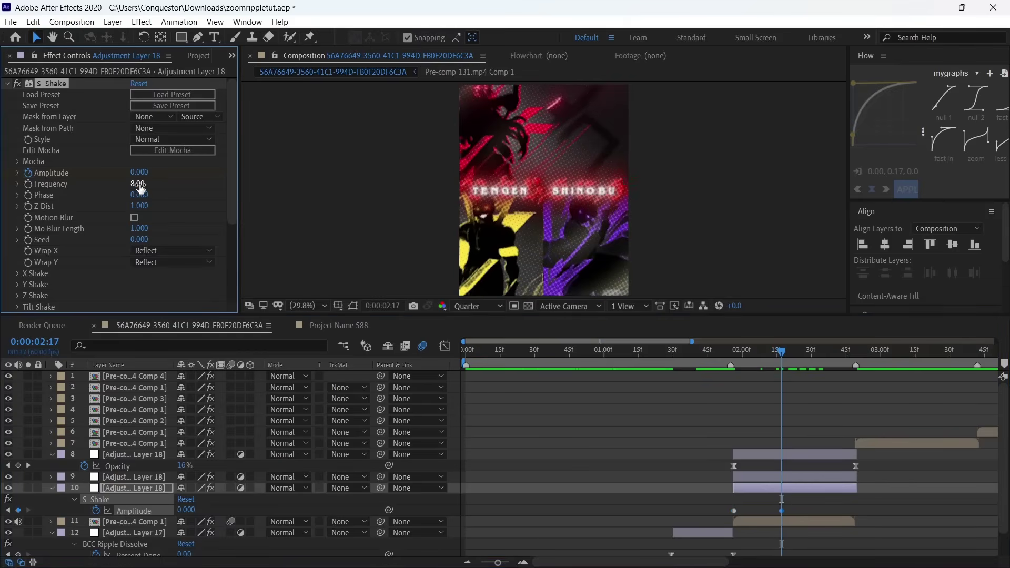
pyautogui.click(140, 184)
pyautogui.write('7.5')
pyautogui.press('Return')
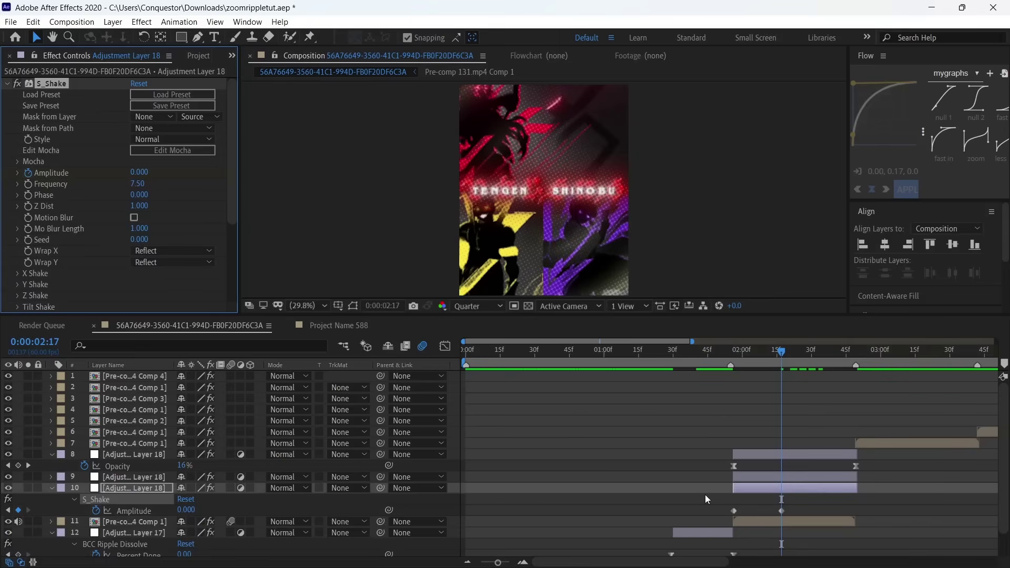
# Ease the two Amplitude keyframes with a sharpened Flow curve
pyautogui.moveTo(705, 499); pyautogui.dragTo(789, 519)
pyautogui.click(854, 88)
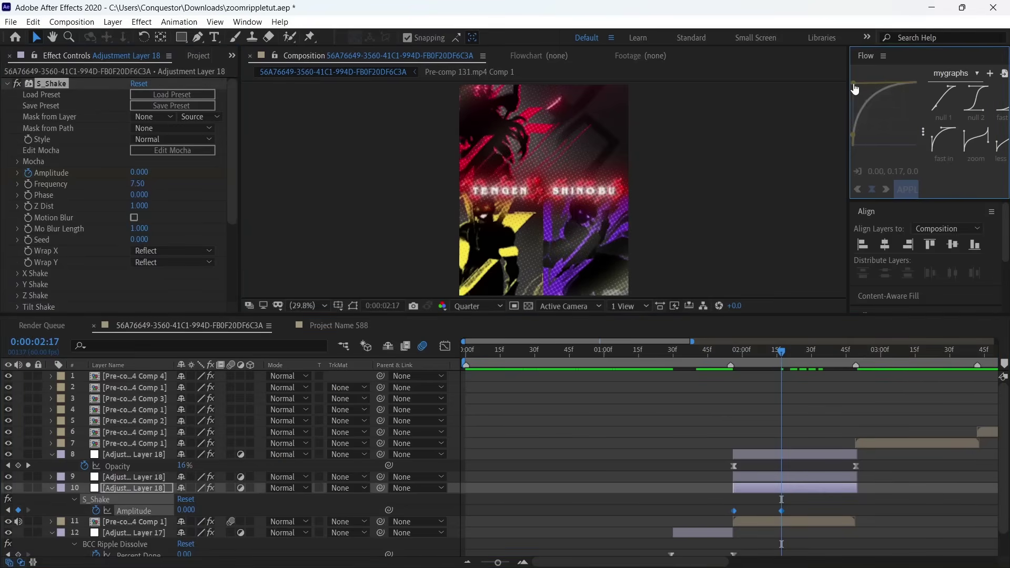
pyautogui.moveTo(855, 88); pyautogui.dragTo(873, 87)
pyautogui.moveTo(853, 139); pyautogui.dragTo(858, 123)
pyautogui.click(911, 194)
pyautogui.scroll(-2, 768, 384)
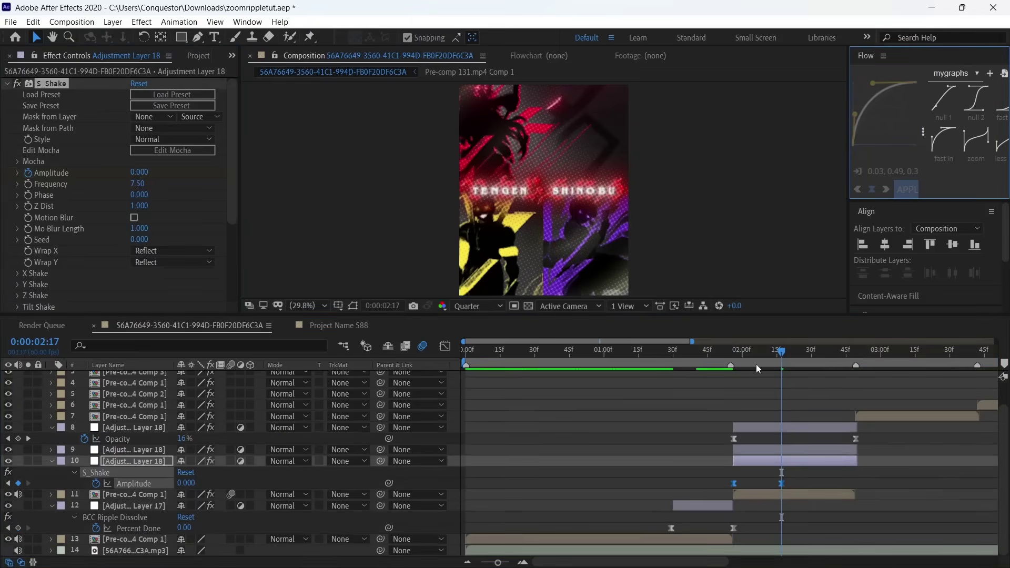
pyautogui.click(732, 355)
pyautogui.moveTo(731, 361); pyautogui.dragTo(733, 361)
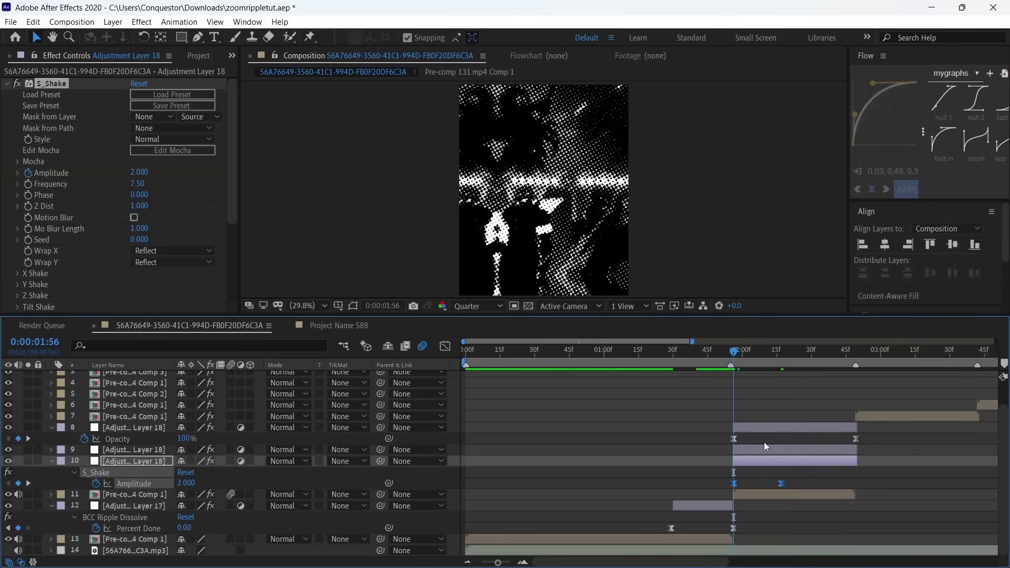
# Apply Twitch with Amount keyframed from 110 at 1:56 to 0 at 2:06
pyautogui.hotkey('ctrl', 'space')
pyautogui.write('twitch')
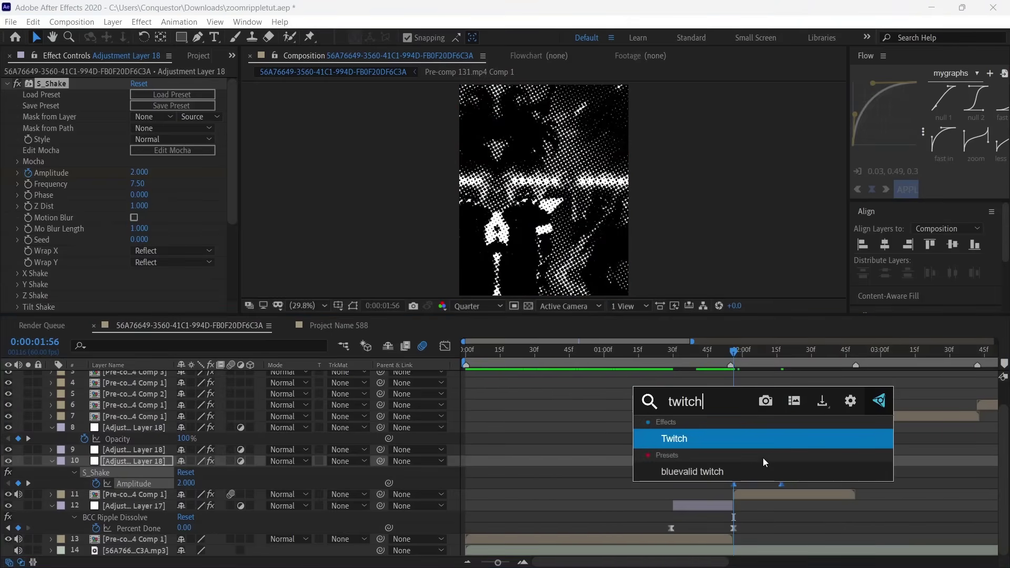
pyautogui.press('Return')
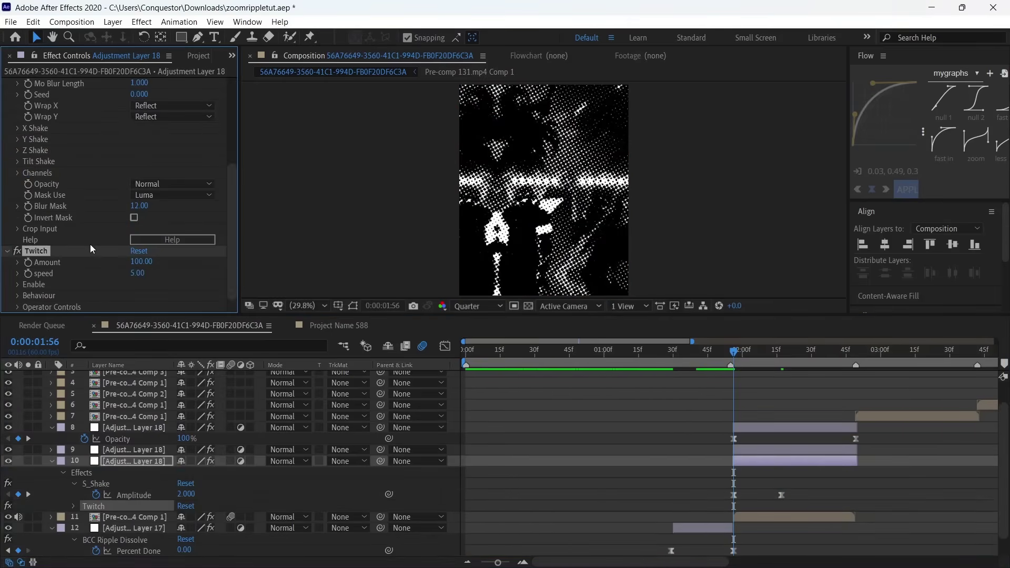
pyautogui.click(141, 262)
pyautogui.write('110')
pyautogui.press('Return')
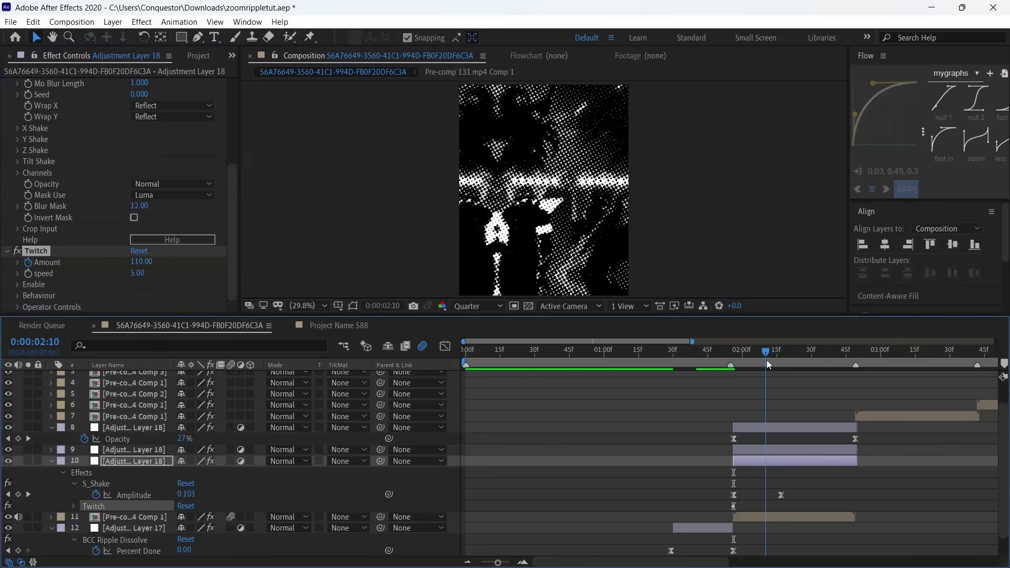
pyautogui.moveTo(766, 360); pyautogui.dragTo(756, 364)
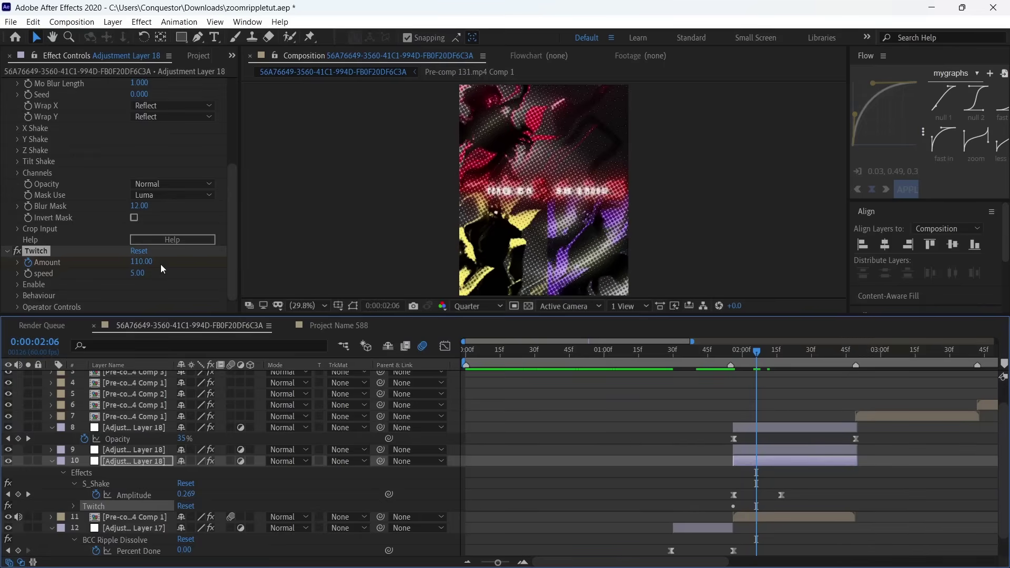
pyautogui.moveTo(141, 261); pyautogui.dragTo(113, 261)
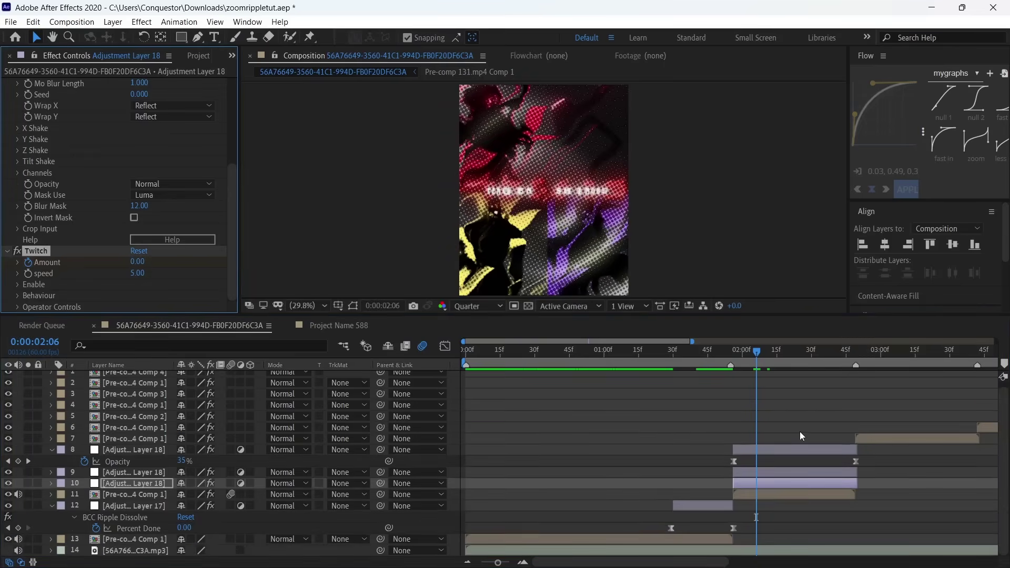
# Ease the Twitch Amount keyframes with a reshaped Flow curve
pyautogui.press('u')
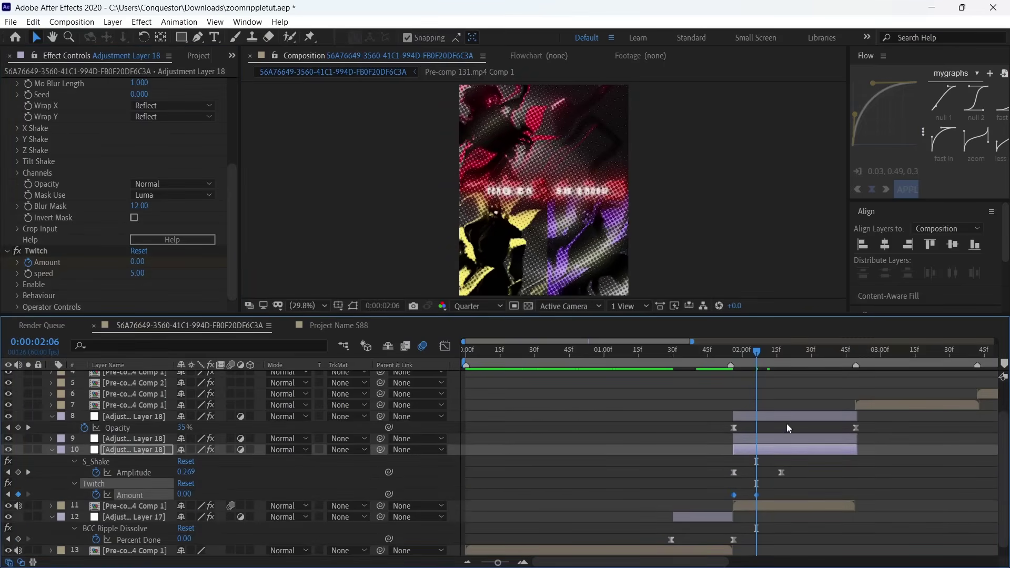
pyautogui.moveTo(870, 84); pyautogui.dragTo(855, 83)
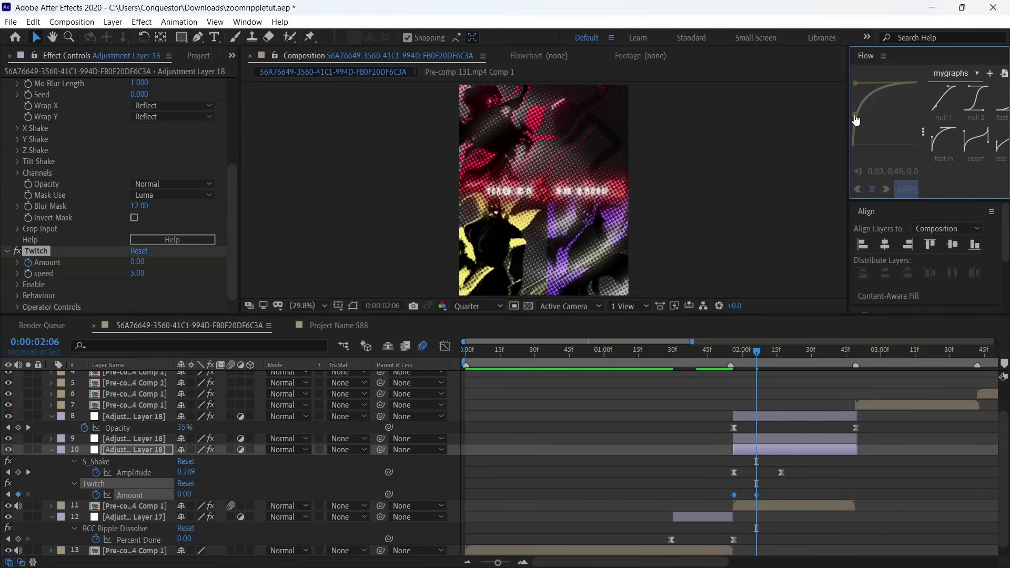
pyautogui.moveTo(855, 120); pyautogui.dragTo(853, 82)
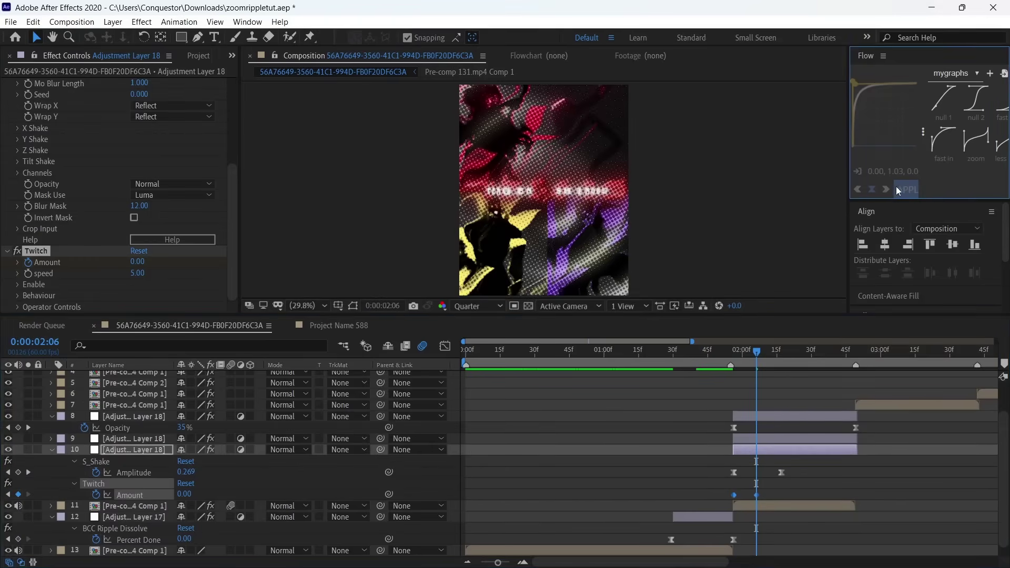
pyautogui.click(895, 186)
pyautogui.click(731, 349)
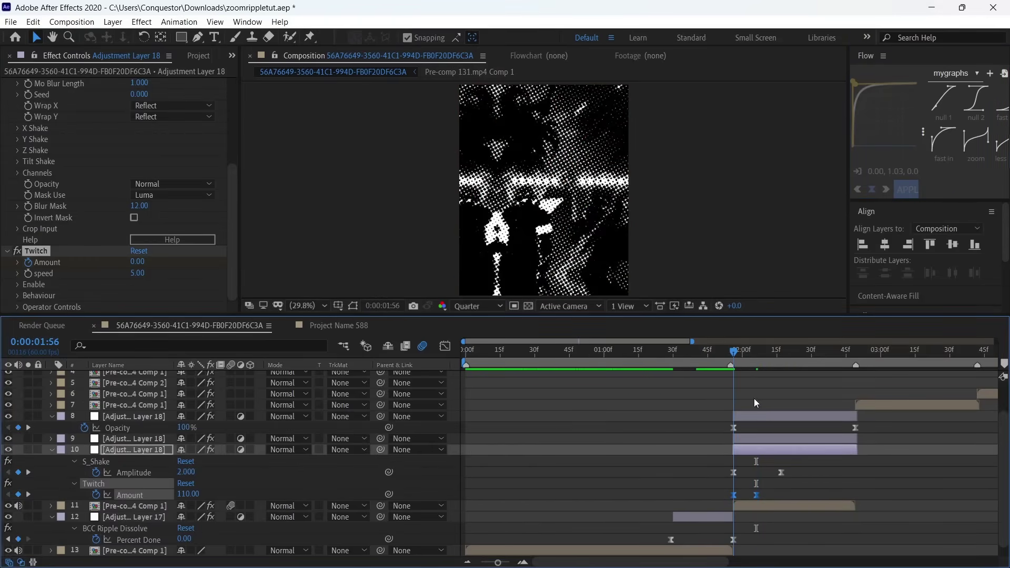
# Apply Exposure keyframed from 6 at 1:56 to 0 at 2:17
pyautogui.hotkey('ctrl', 'space')
pyautogui.write('ex')
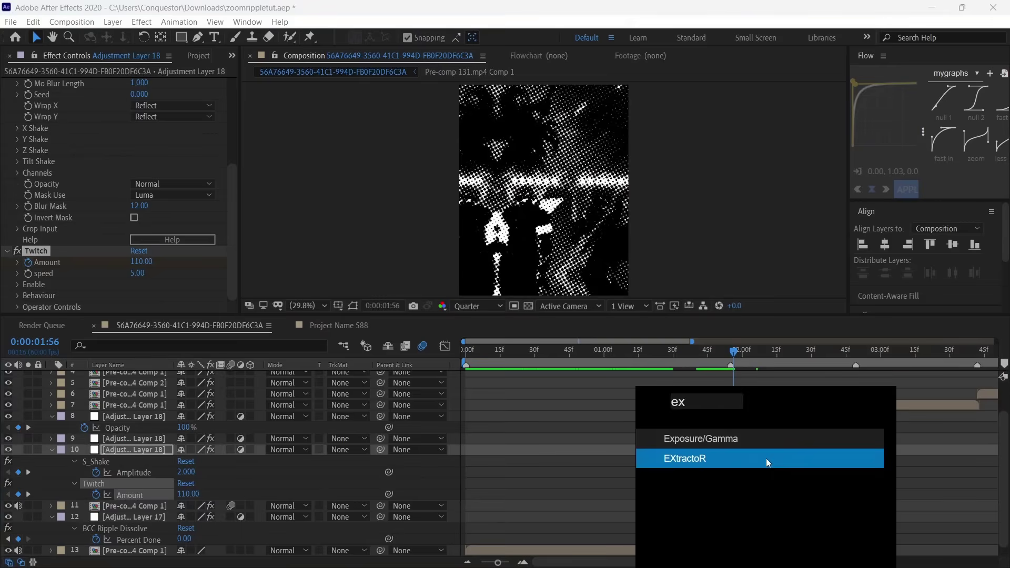
pyautogui.write('posure')
pyautogui.click(760, 455)
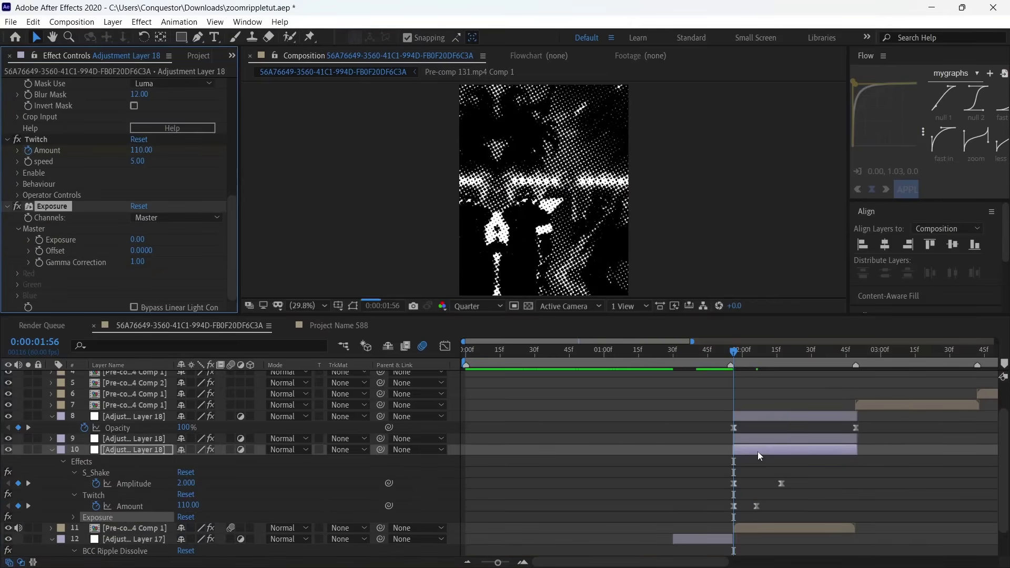
pyautogui.click(137, 239)
pyautogui.write('6')
pyautogui.press('Return')
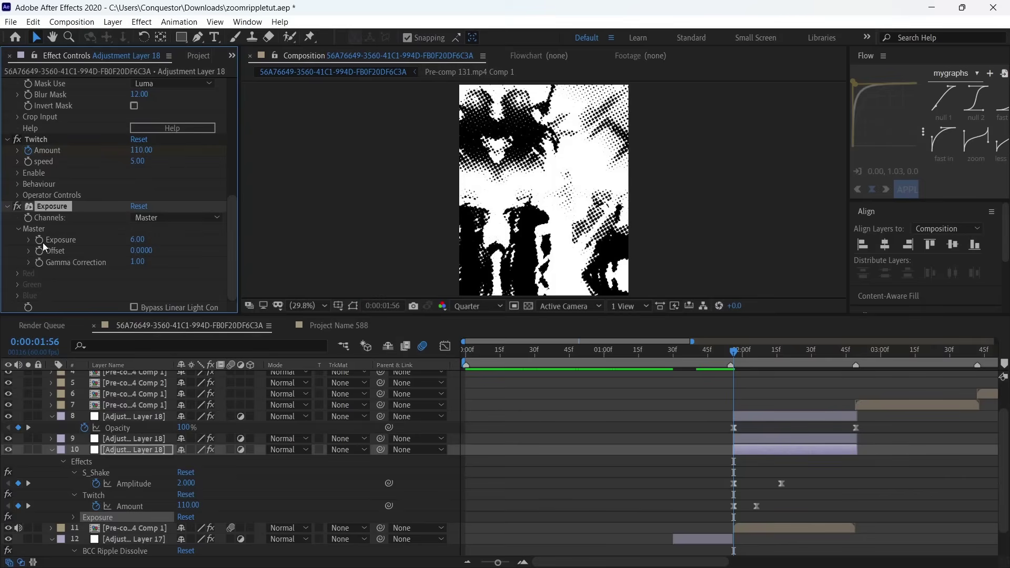
pyautogui.moveTo(762, 353); pyautogui.dragTo(782, 368)
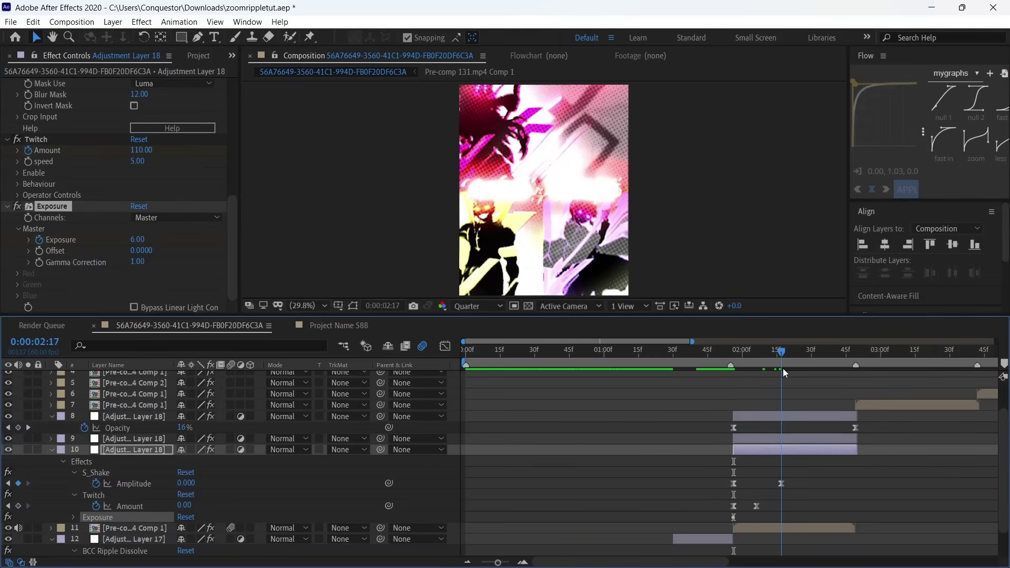
pyautogui.moveTo(139, 240); pyautogui.dragTo(136, 242)
pyautogui.click(141, 239)
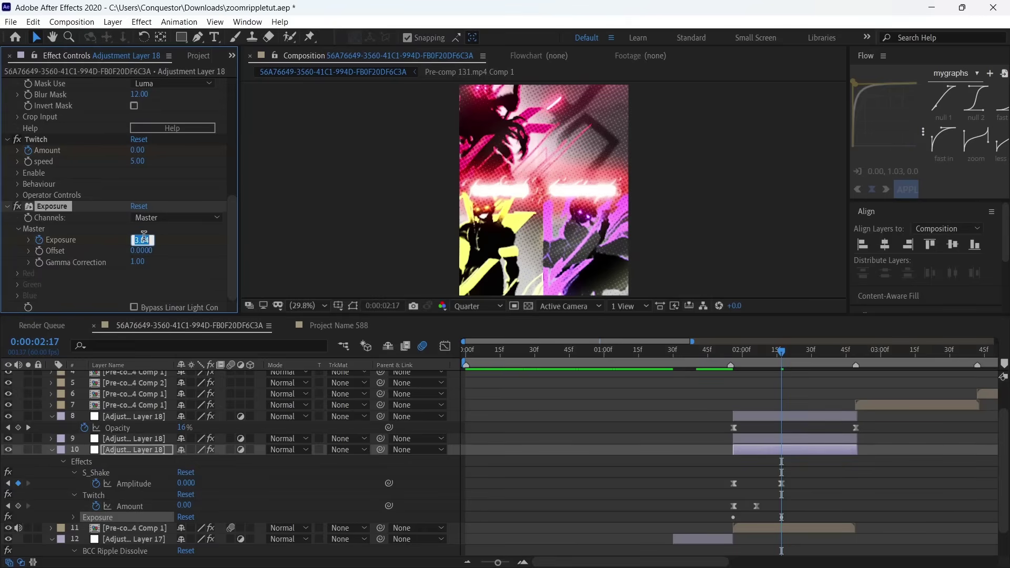
pyautogui.write('0')
pyautogui.press('Return')
# Ease the Exposure keyframes with a Flow curve and preview the flash
pyautogui.press('u')
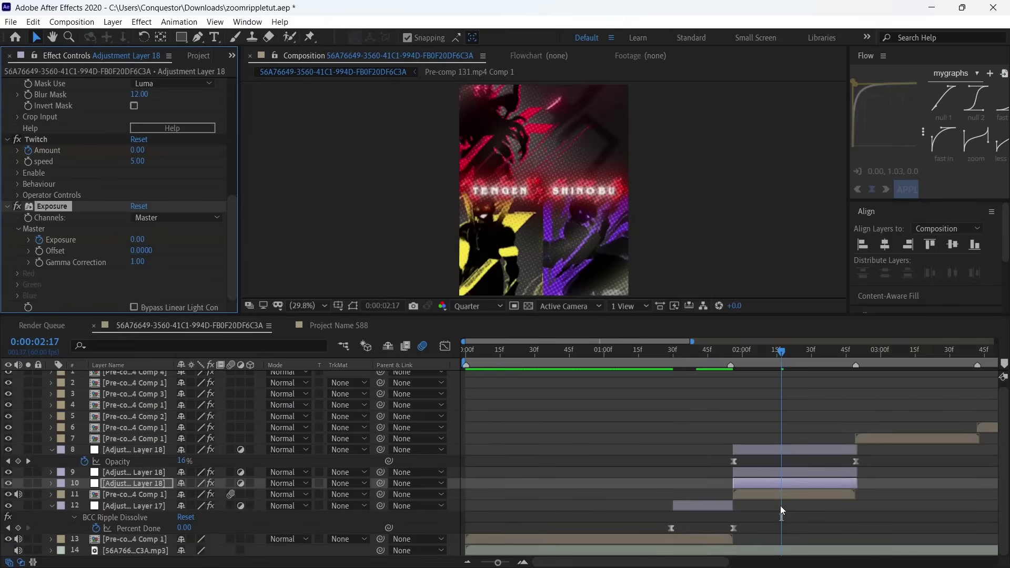
pyautogui.press('u')
pyautogui.scroll(-3, 776, 505)
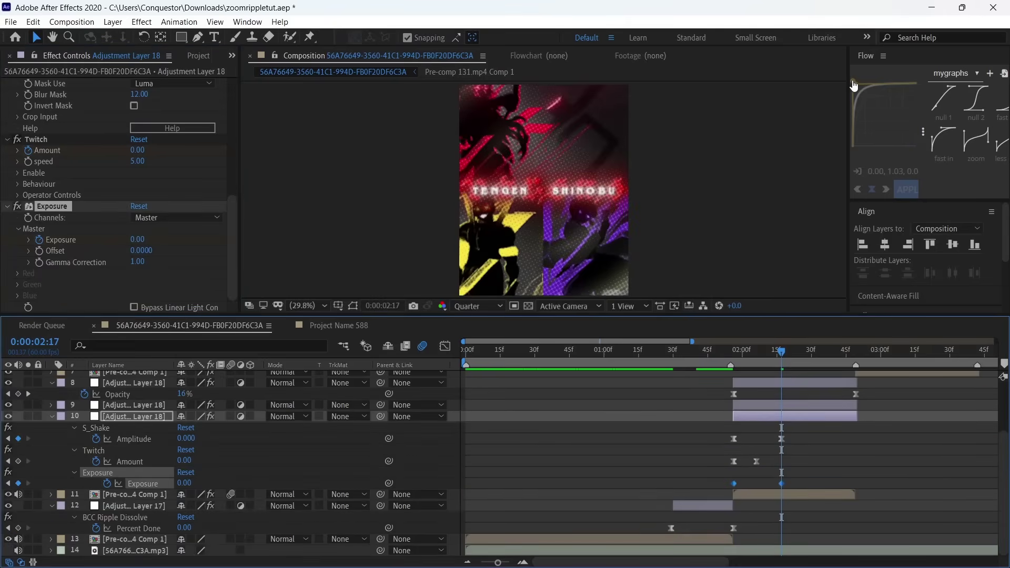
pyautogui.moveTo(848, 80); pyautogui.dragTo(857, 108)
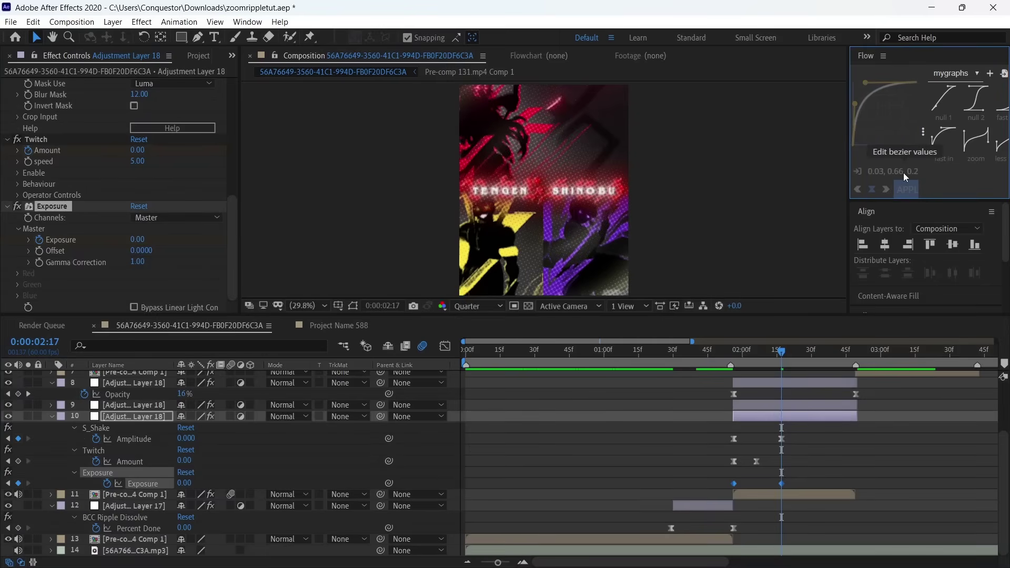
pyautogui.click(906, 189)
pyautogui.moveTo(720, 353); pyautogui.dragTo(785, 371)
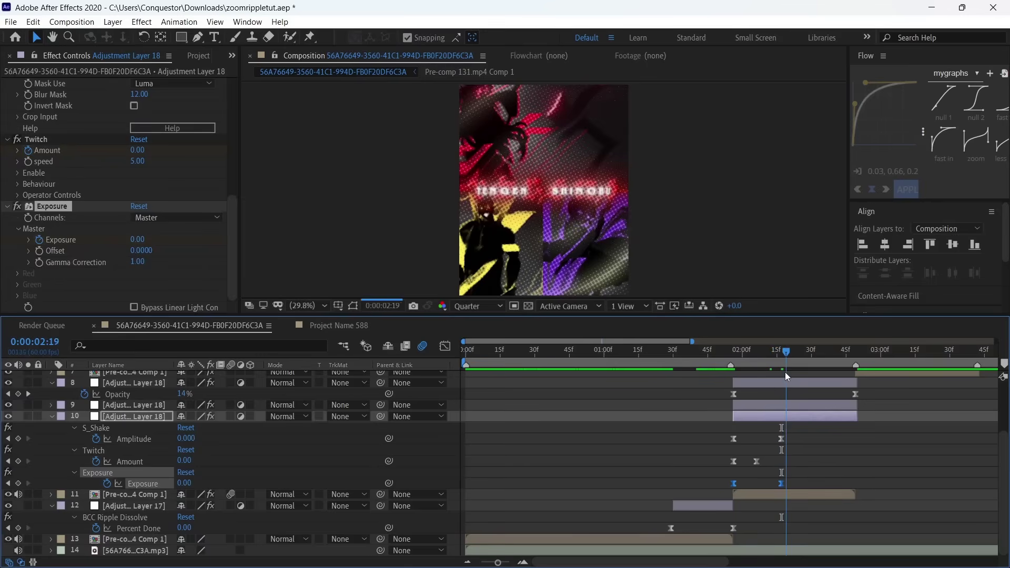
pyautogui.click(698, 351)
# Zoom out, collapse all layers, and move Adjustment Layer 17 up one place
pyautogui.press('-')
pyautogui.press('-')
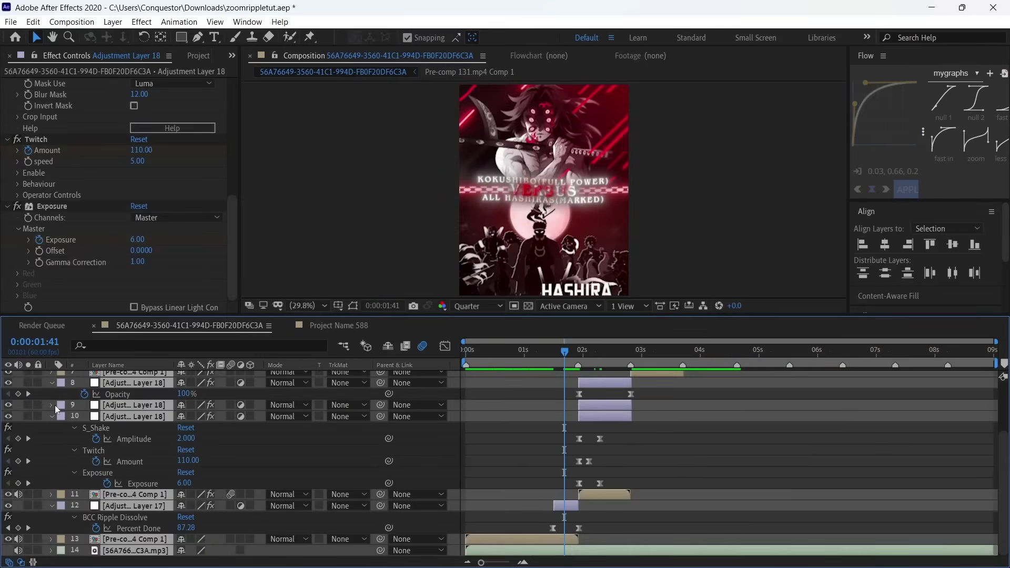
pyautogui.hotkey('ctrl', 'a')
pyautogui.press('u')
pyautogui.hotkey('ctrl', 'shift', 'a')
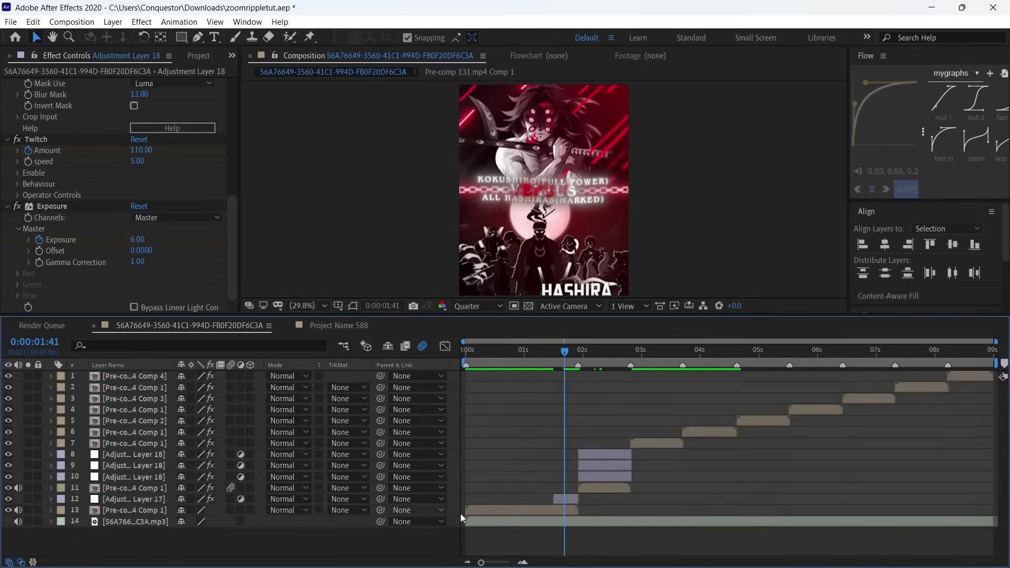
pyautogui.moveTo(114, 500); pyautogui.dragTo(112, 484)
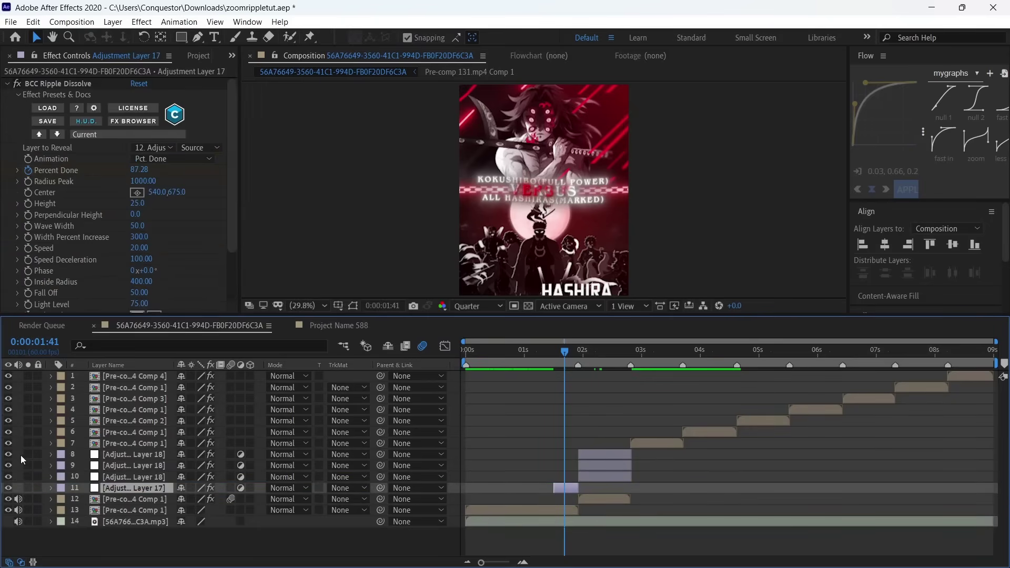
# Duplicate the four transition adjustment layers, move copies to the top, shift to about 5.3 seconds
pyautogui.moveTo(21, 459); pyautogui.dragTo(106, 489)
pyautogui.hotkey('ctrl', 'd')
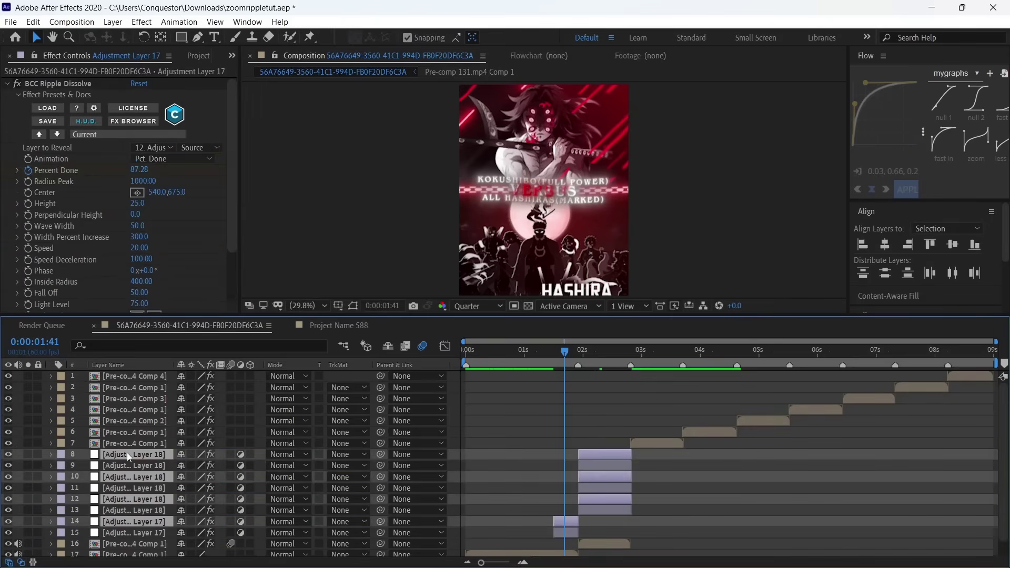
pyautogui.moveTo(213, 404); pyautogui.dragTo(213, 400)
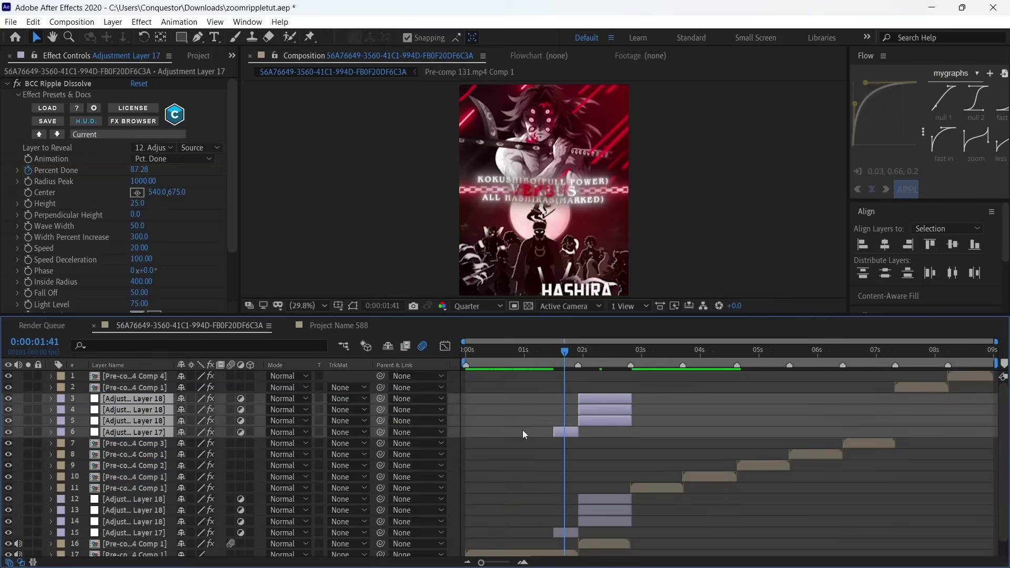
pyautogui.moveTo(604, 406); pyautogui.dragTo(814, 405)
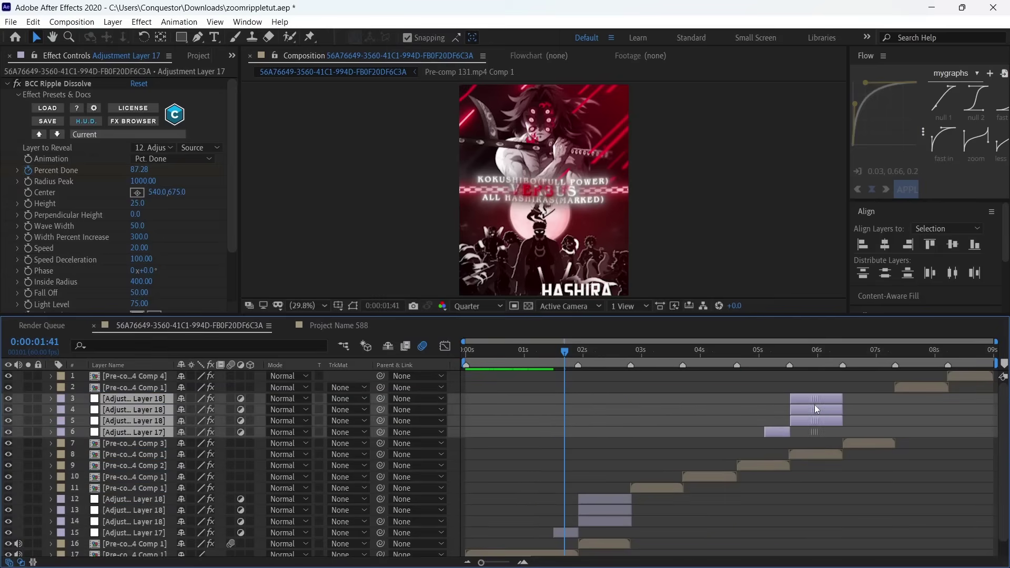
pyautogui.moveTo(765, 363); pyautogui.dragTo(801, 371)
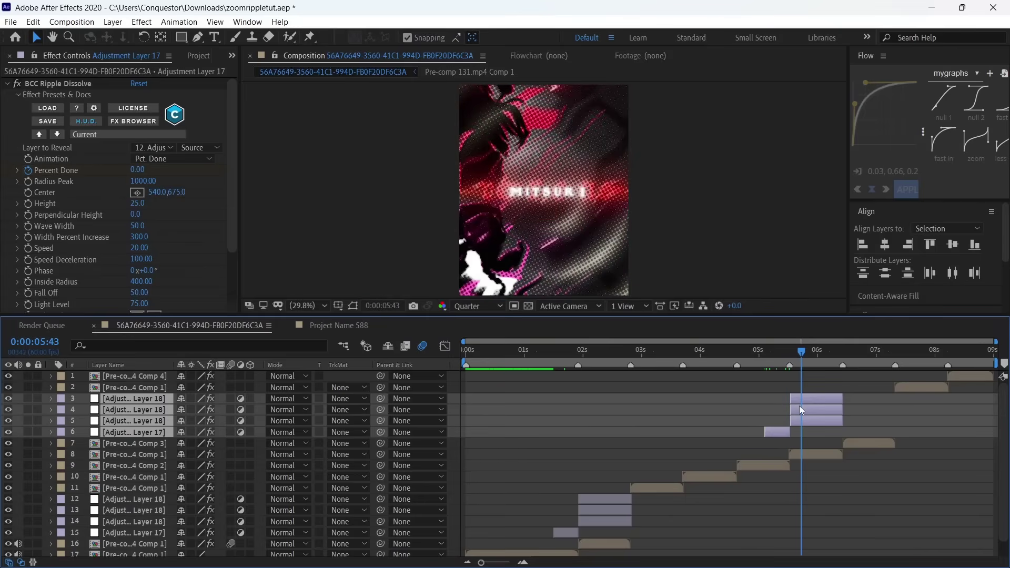
# Nudge the duplicated transition layers to fine-tune their timing around 5.2–5.5 seconds
pyautogui.moveTo(798, 406); pyautogui.dragTo(806, 419)
pyautogui.click(775, 358)
pyautogui.click(804, 362)
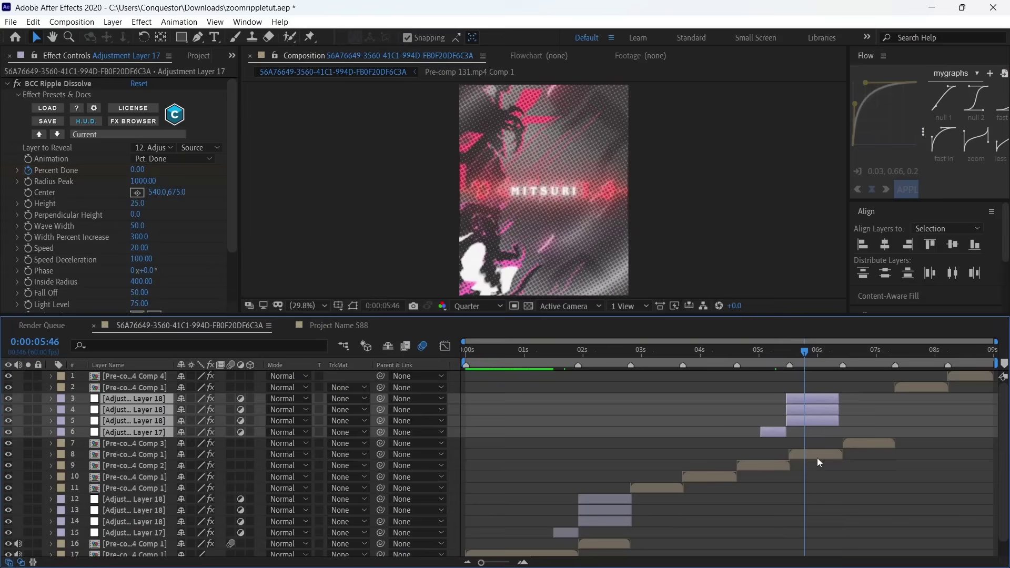
pyautogui.click(803, 365)
pyautogui.moveTo(804, 360); pyautogui.dragTo(813, 359)
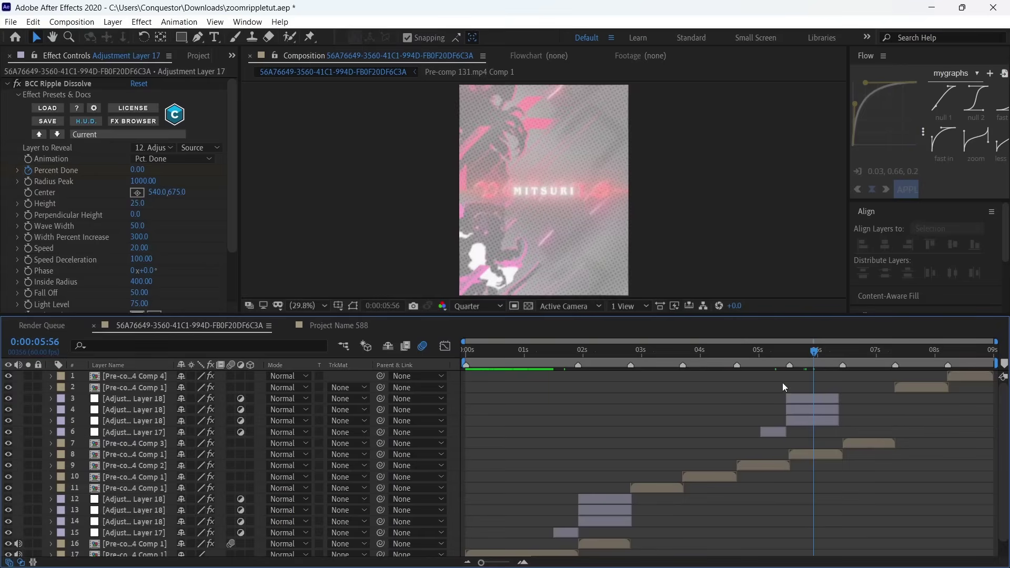
# Set the copied Ripple Dissolves' Layer to Reveal to layer 4 (Adjustment Layer 18) and layer 6 (Adjustment Layer 17)
pyautogui.click(809, 411)
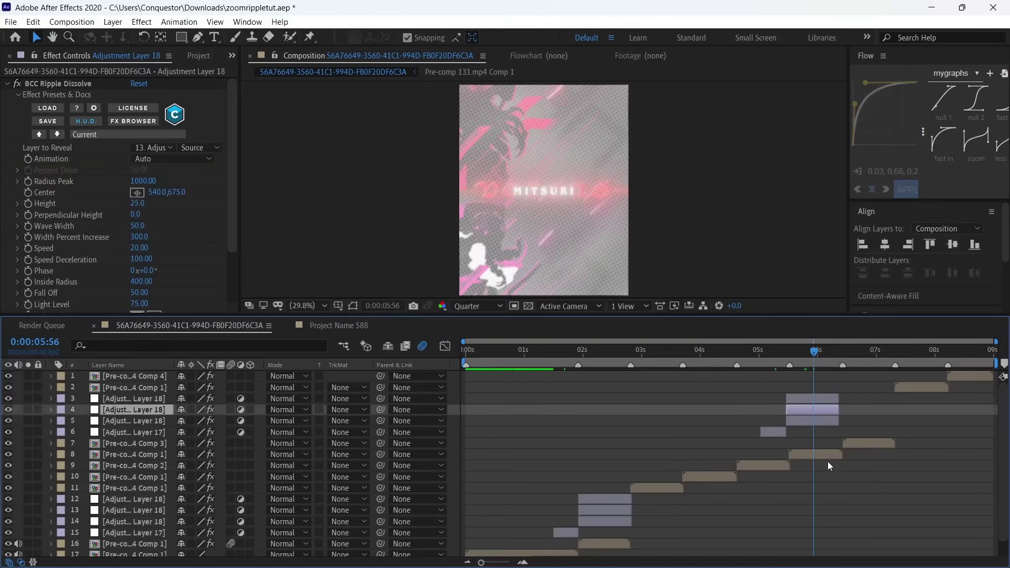
pyautogui.click(153, 147)
pyautogui.click(188, 221)
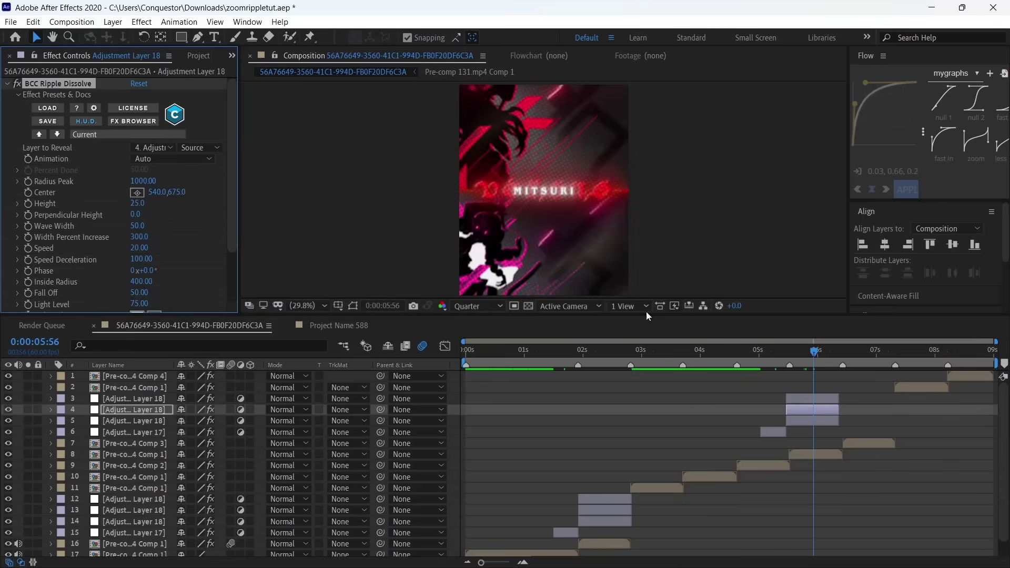
pyautogui.click(777, 361)
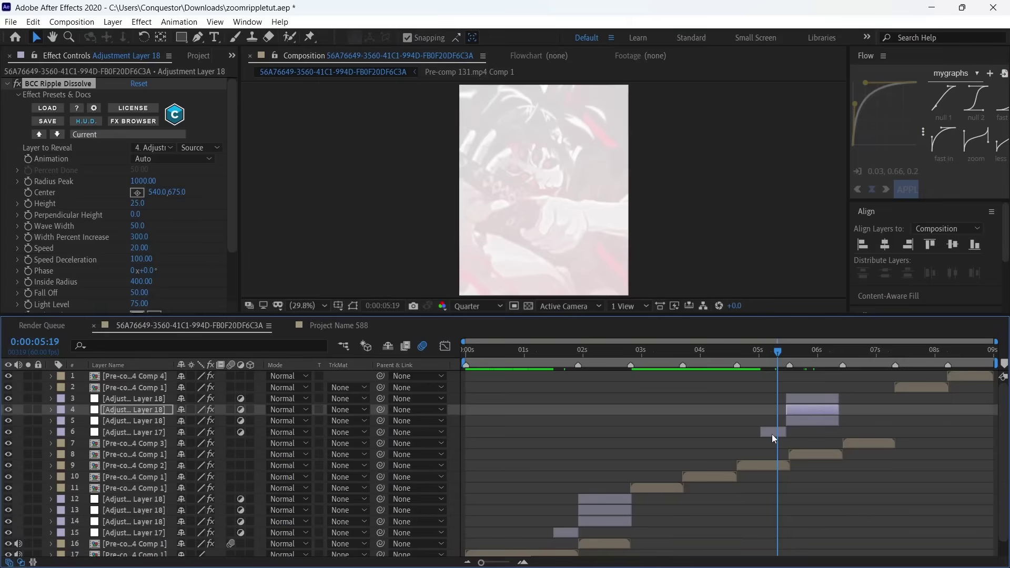
pyautogui.click(771, 431)
pyautogui.click(153, 147)
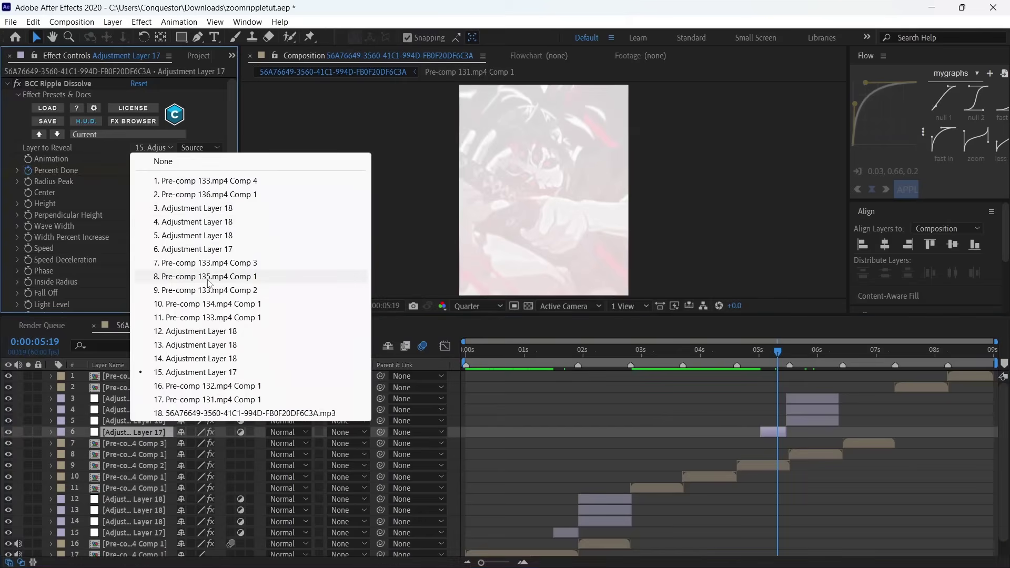
pyautogui.click(178, 250)
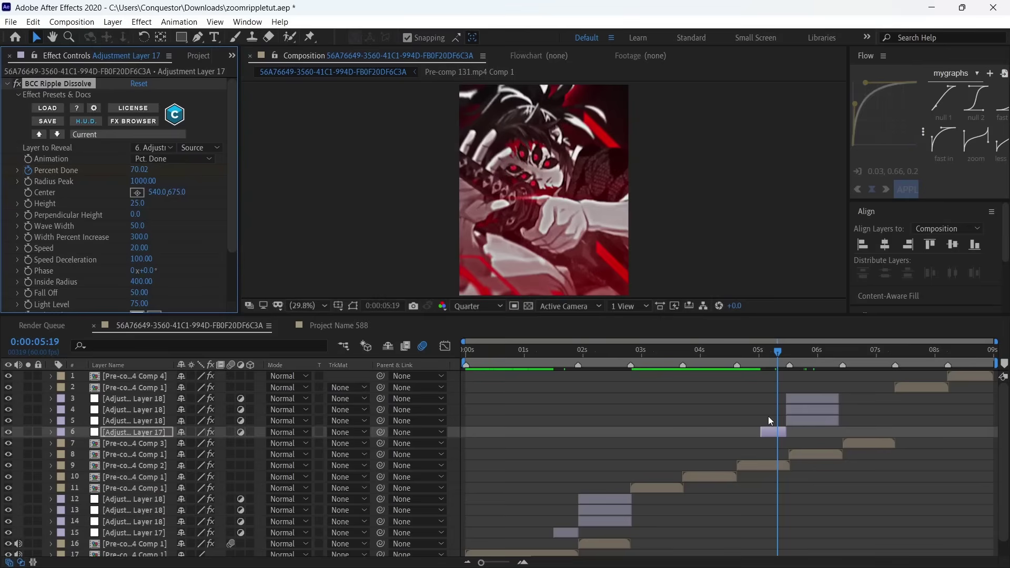
pyautogui.moveTo(777, 351); pyautogui.dragTo(799, 352)
# Enable the Motion Blur switch on all layers at once
pyautogui.hotkey('ctrl', 'a')
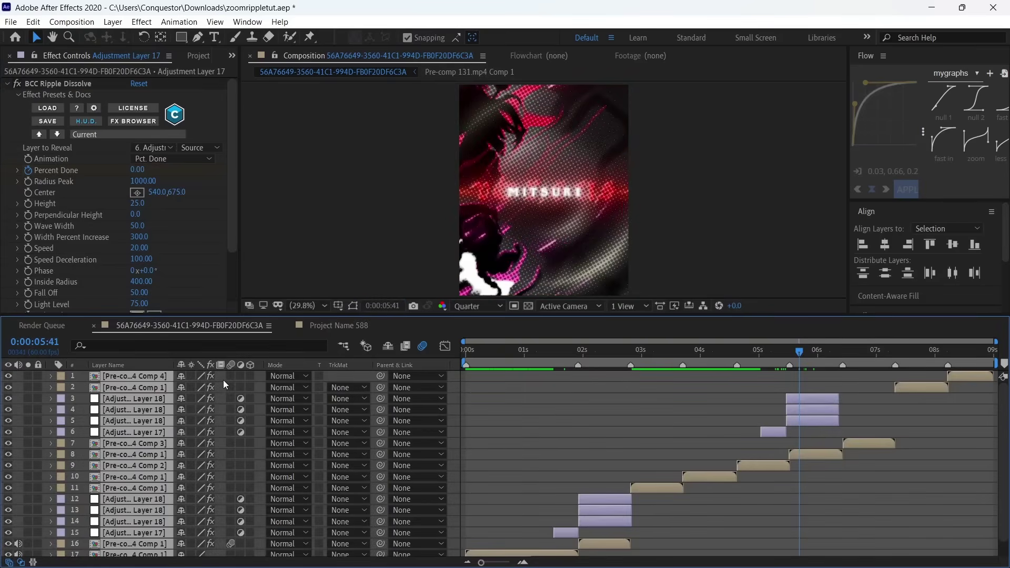
pyautogui.click(230, 376)
pyautogui.click(594, 419)
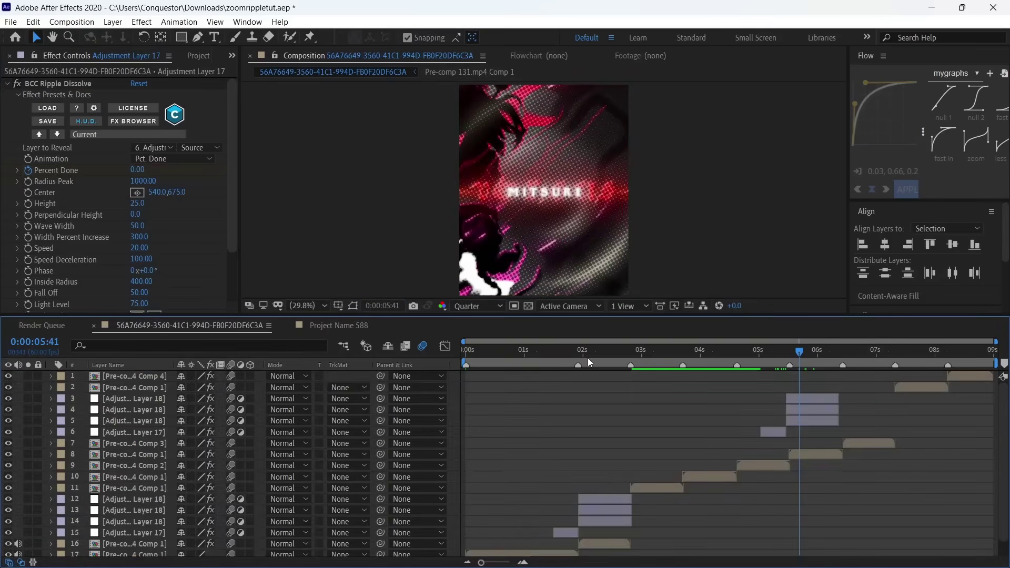
# Preview the composition from the start, then stop and scrub to about 3.24 seconds
pyautogui.moveTo(635, 351); pyautogui.dragTo(541, 352)
pyautogui.press('Home')
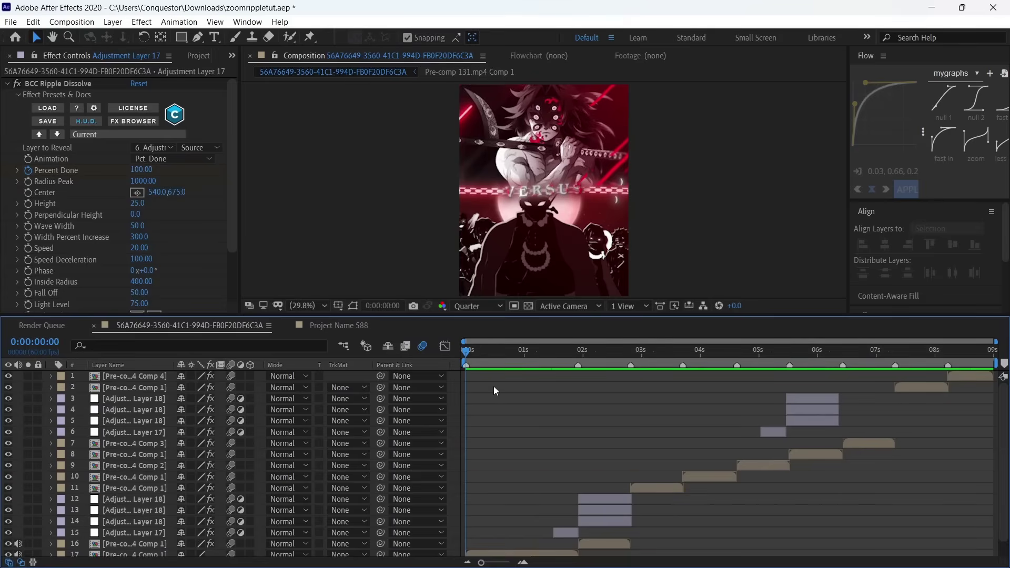
pyautogui.press('space')
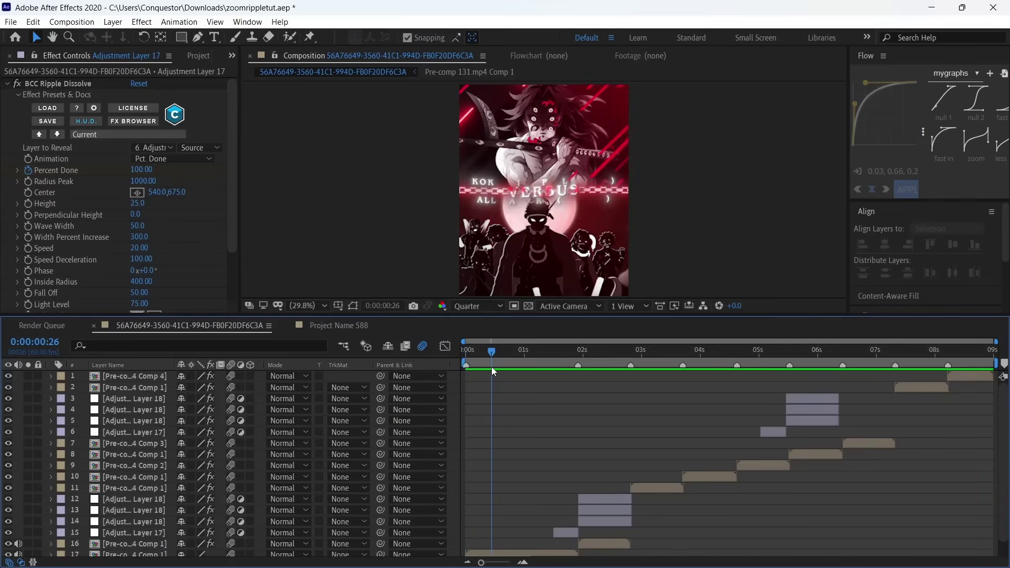
pyautogui.click(518, 368)
pyautogui.scroll(-1, 529, 394)
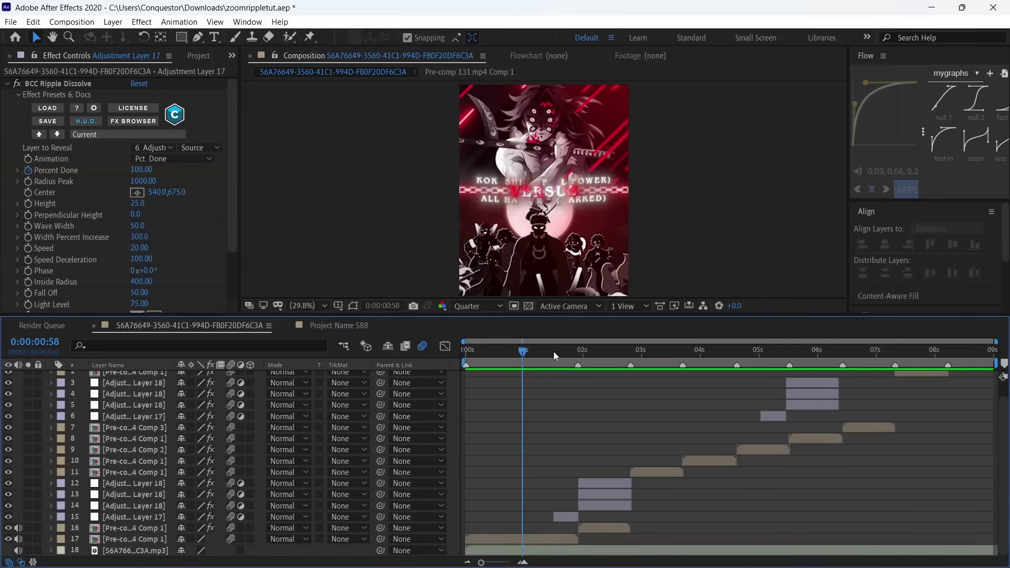
pyautogui.moveTo(554, 351); pyautogui.dragTo(664, 394)
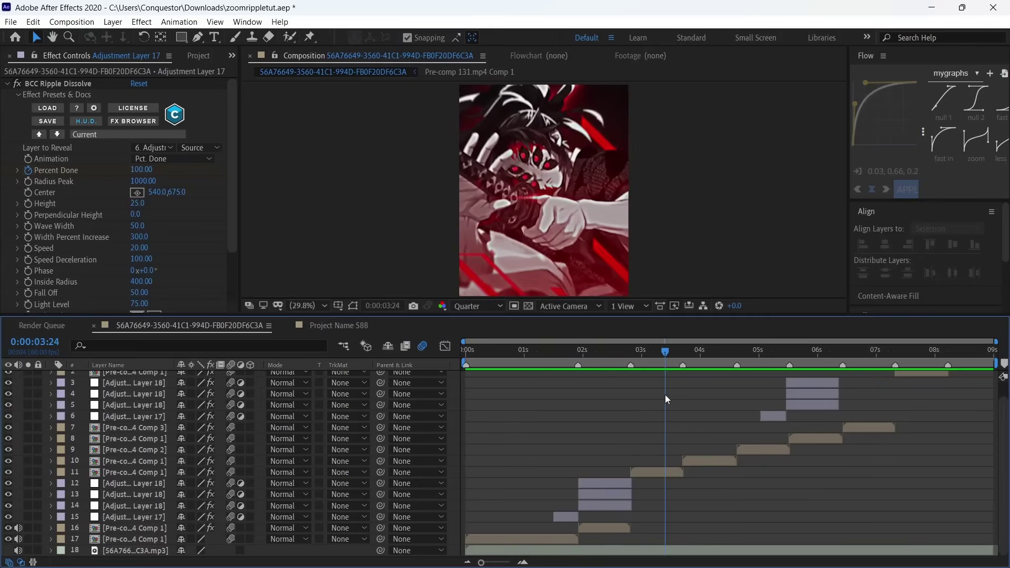
# Apply Radial Blur to the Pre-comp 133.mp4 Comp 1 clip through a 'radial' effect search
pyautogui.click(658, 472)
pyautogui.hotkey('shift', 'pageup')
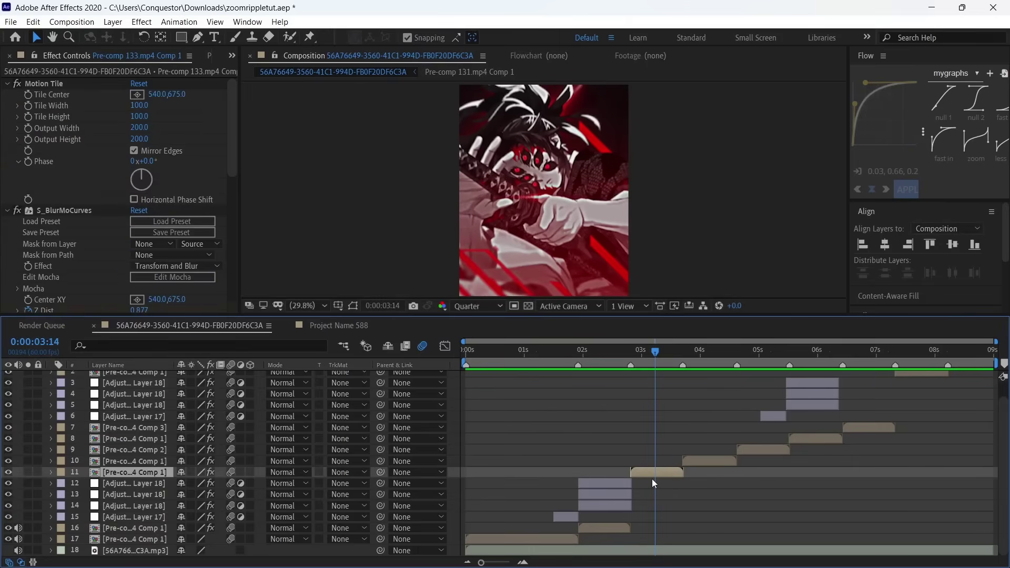
pyautogui.hotkey('ctrl', 'space')
pyautogui.write('radial')
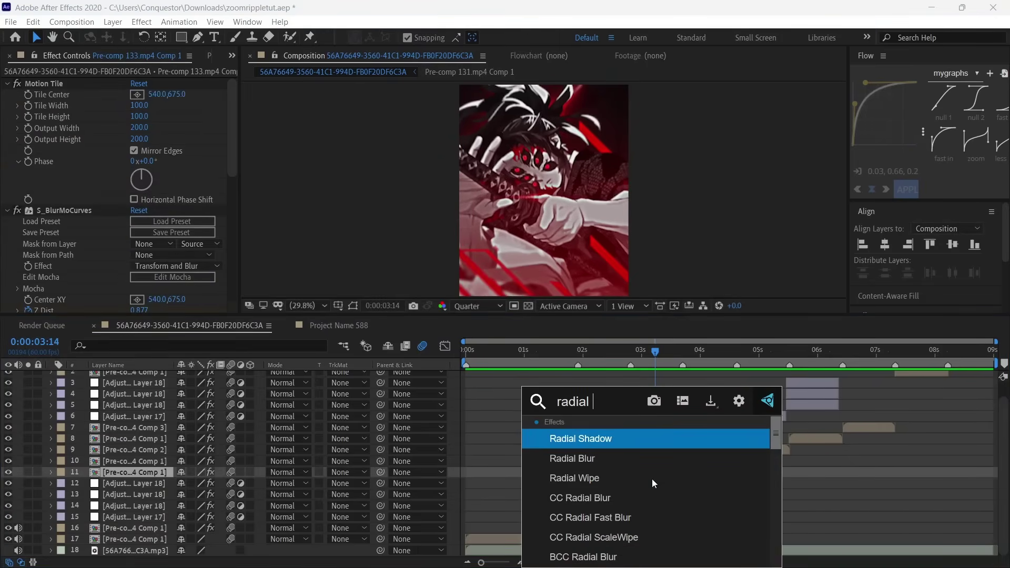
pyautogui.press('Down')
pyautogui.press('Return')
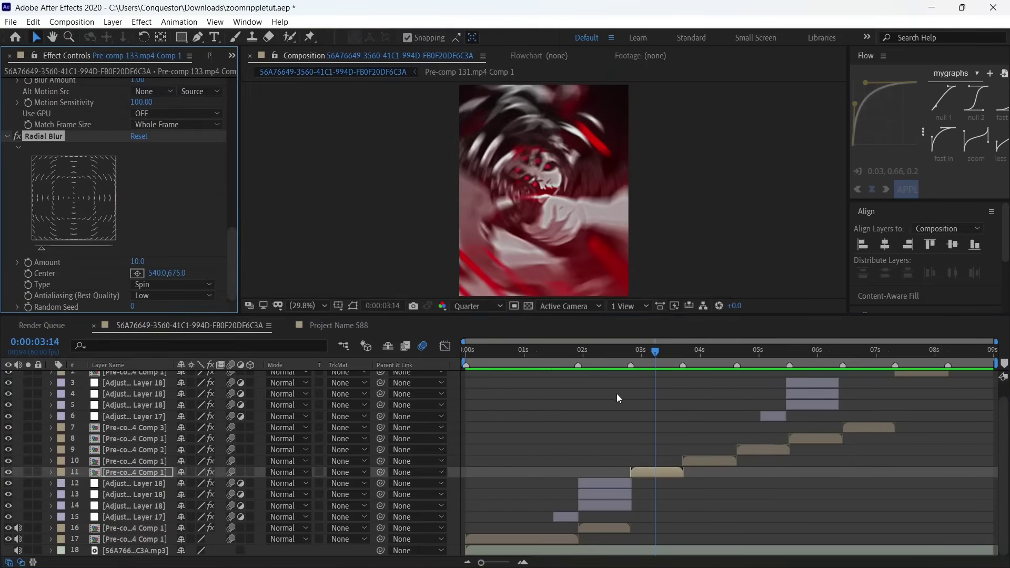
# Set the Radial Blur Type to Zoom and its Amount to 7
pyautogui.click(154, 289)
pyautogui.click(167, 315)
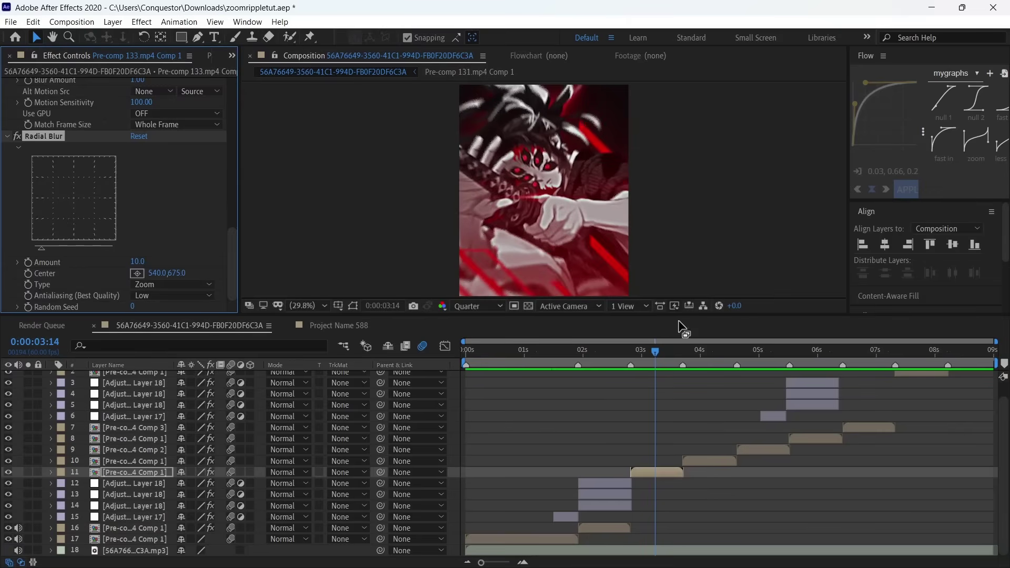
pyautogui.moveTo(135, 261)
pyautogui.mouseDown()
pyautogui.moveTo(157, 261)
pyautogui.moveTo(80, 259)
pyautogui.moveTo(277, 276)
pyautogui.moveTo(121, 268)
pyautogui.mouseUp()
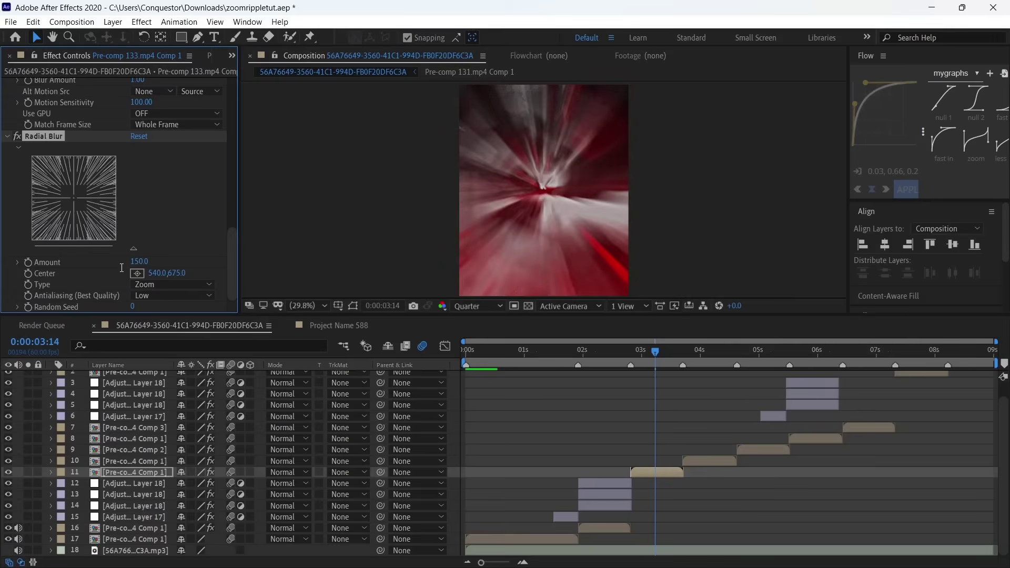
pyautogui.click(139, 261)
pyautogui.write('7')
pyautogui.press('Return')
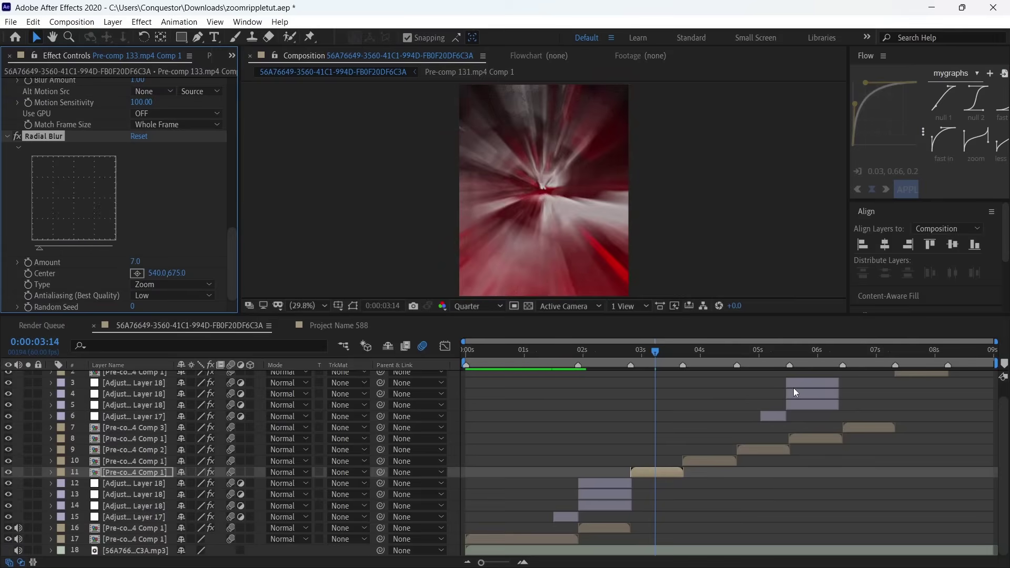
pyautogui.moveTo(655, 353)
pyautogui.mouseDown()
pyautogui.moveTo(624, 367)
pyautogui.moveTo(657, 372)
pyautogui.mouseUp()
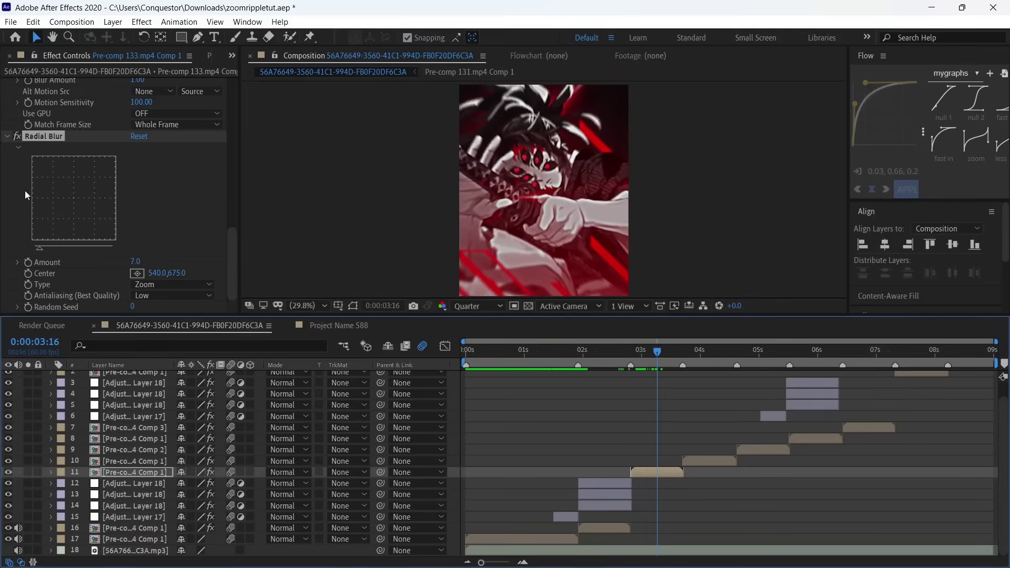
# Delete the Radial Blur effect and check the frame at about 3.26 seconds
pyautogui.press('Delete')
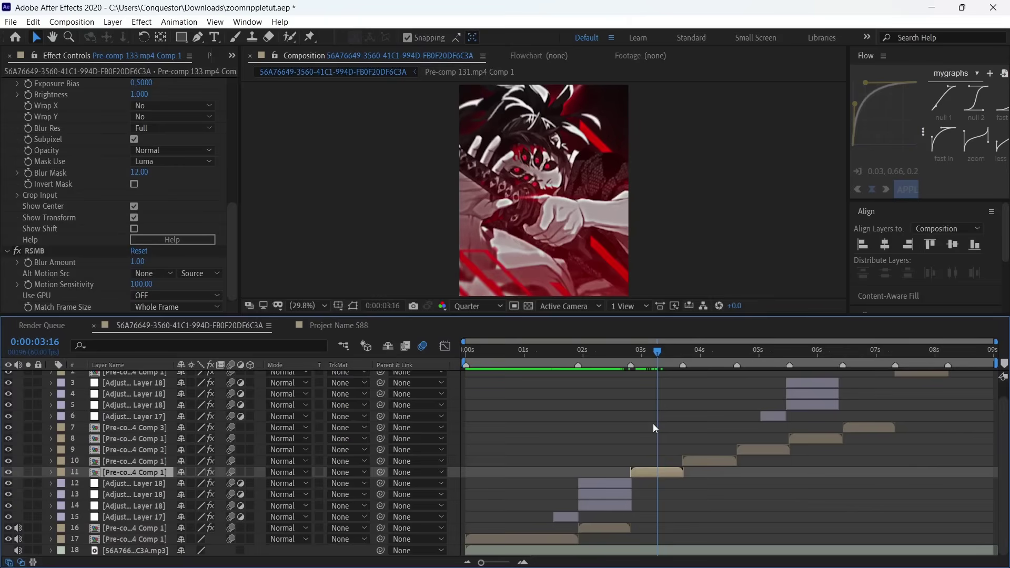
pyautogui.click(666, 356)
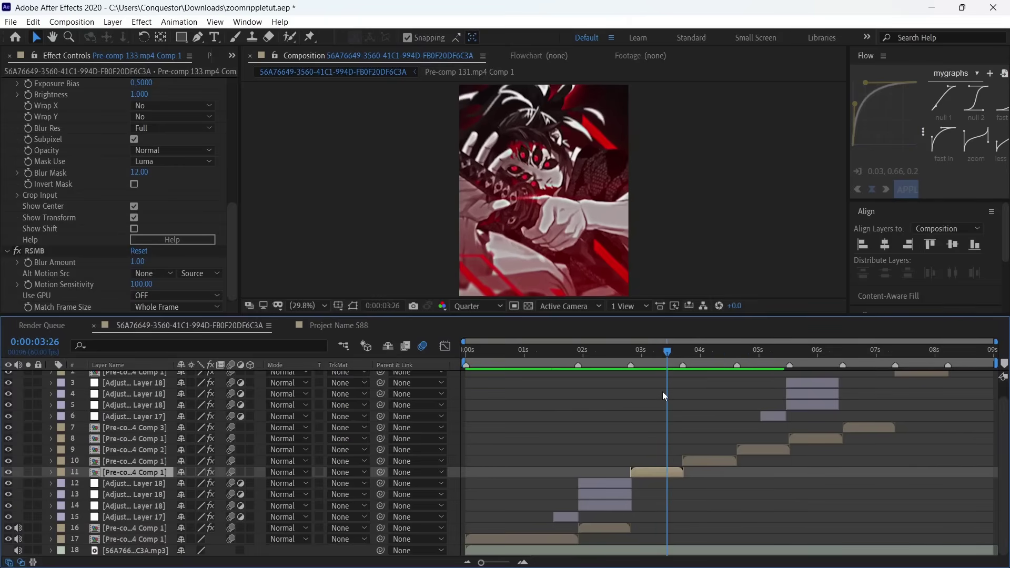